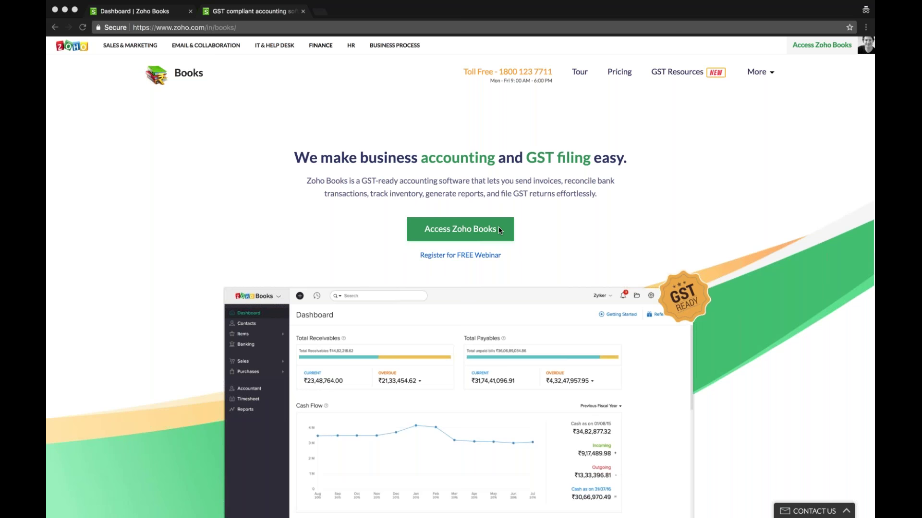
# Step: Switch to the Zoho Books dashboard and examine receivables, payables, cash flow, income and expense, top expenses, projects and bank balances
pyautogui.click(160, 14)
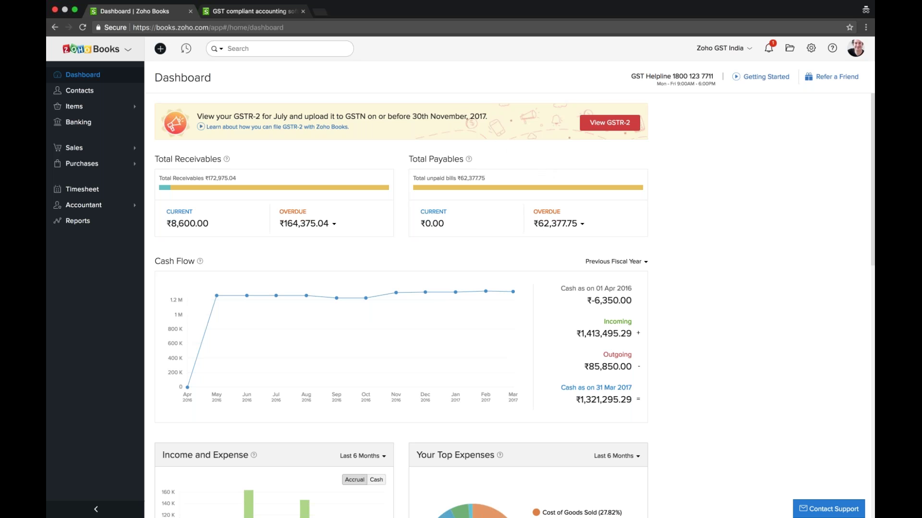
pyautogui.doubleClick(175, 160)
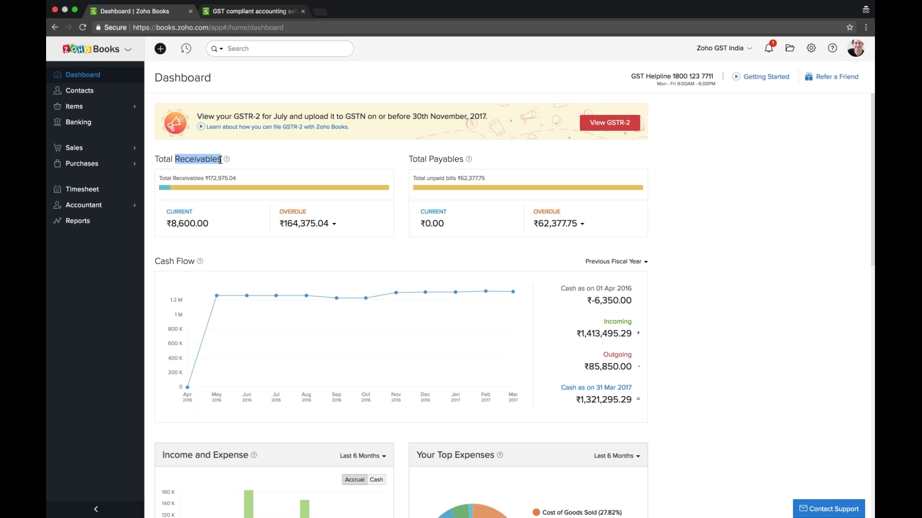
pyautogui.moveTo(428, 159); pyautogui.dragTo(462, 160)
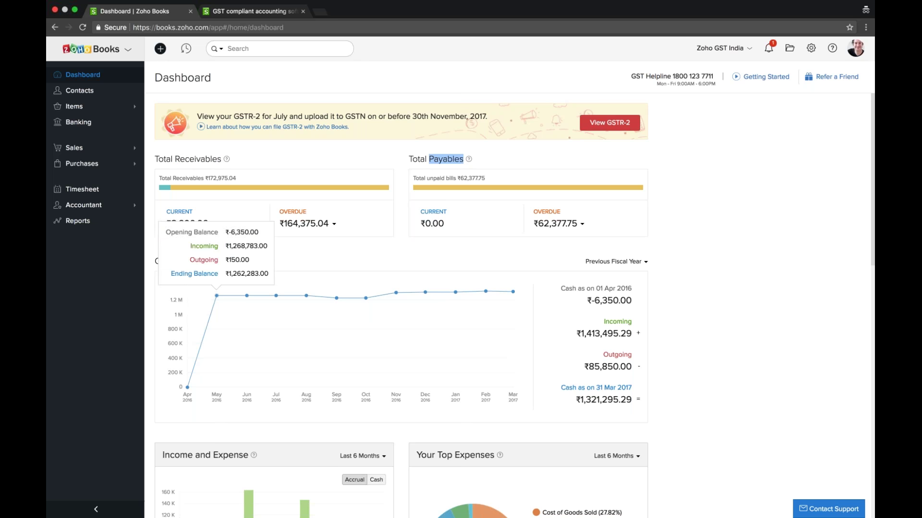
pyautogui.moveTo(247, 296)
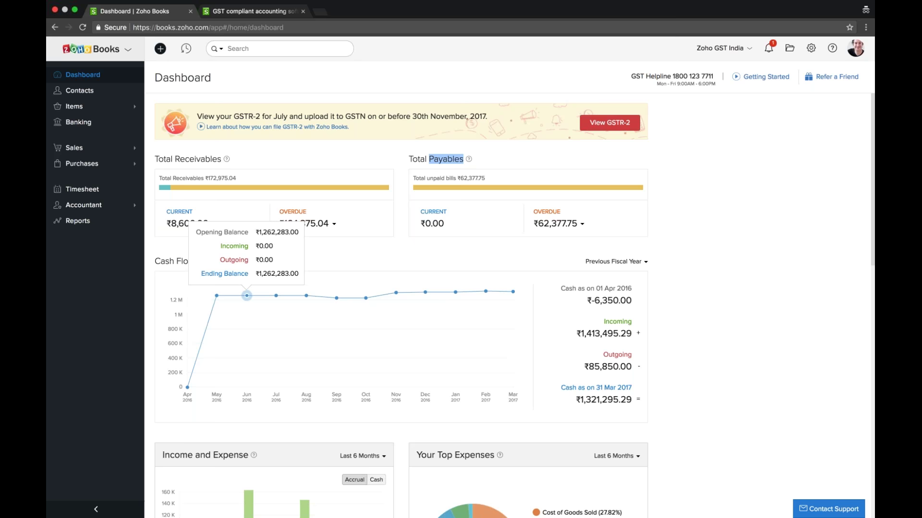
pyautogui.scroll(-5, 246, 296)
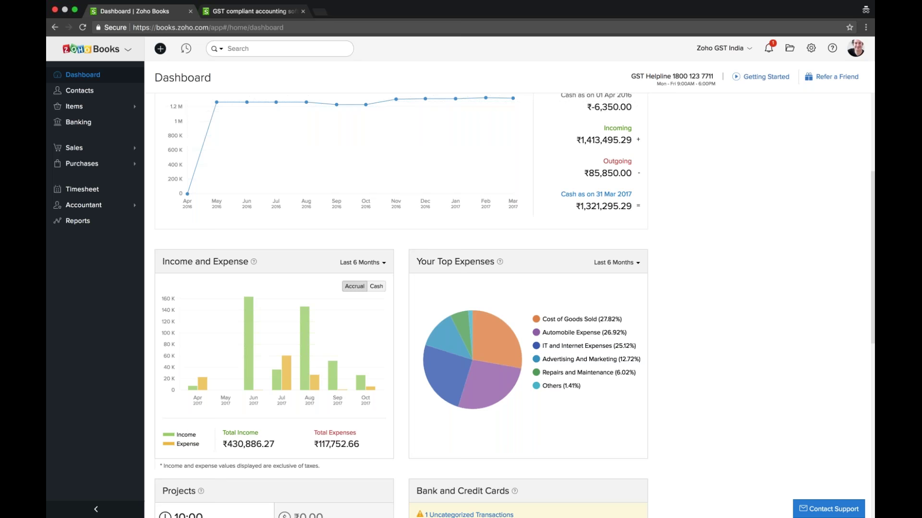
pyautogui.scroll(-3, 354, 300)
pyautogui.scroll(-3, 355, 301)
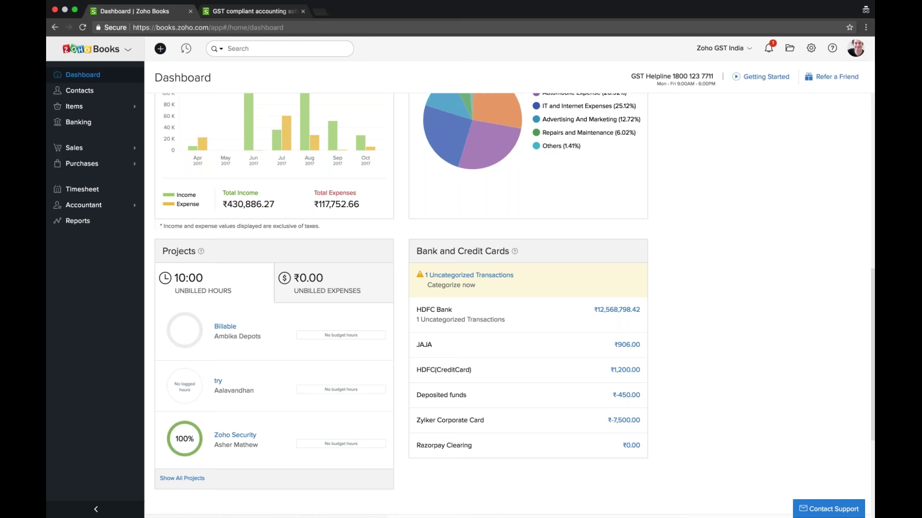
pyautogui.scroll(10, 401, 302)
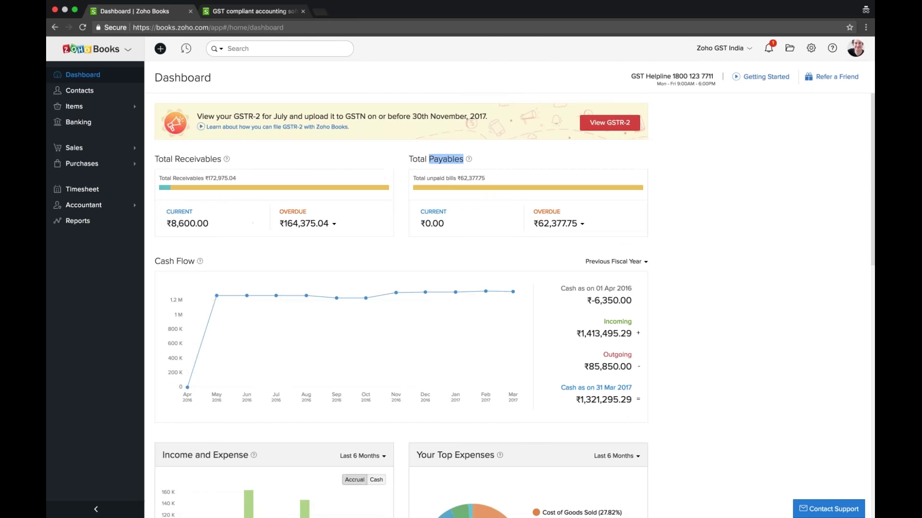
pyautogui.scroll(-10, 401, 303)
pyautogui.scroll(10, 401, 302)
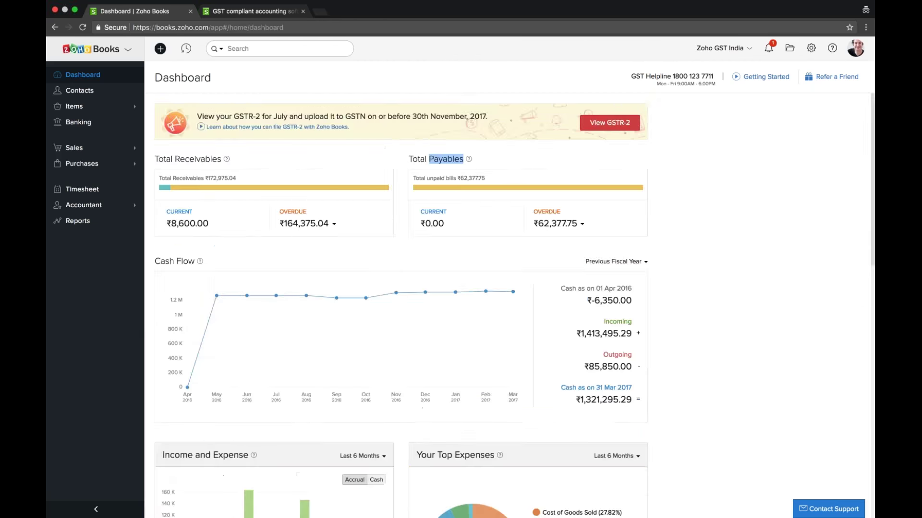
# Step: Look through the customer list in Contacts and open a blank new contact form
pyautogui.click(100, 92)
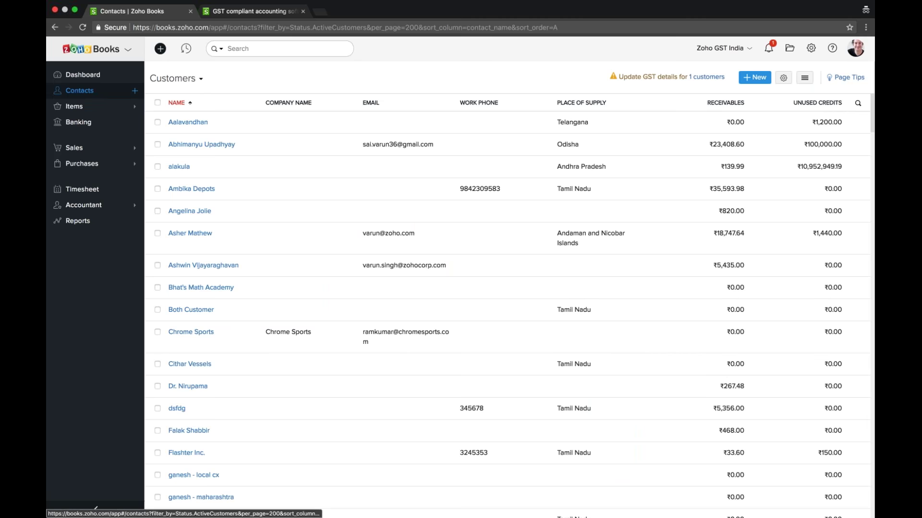
pyautogui.scroll(-15, 508, 307)
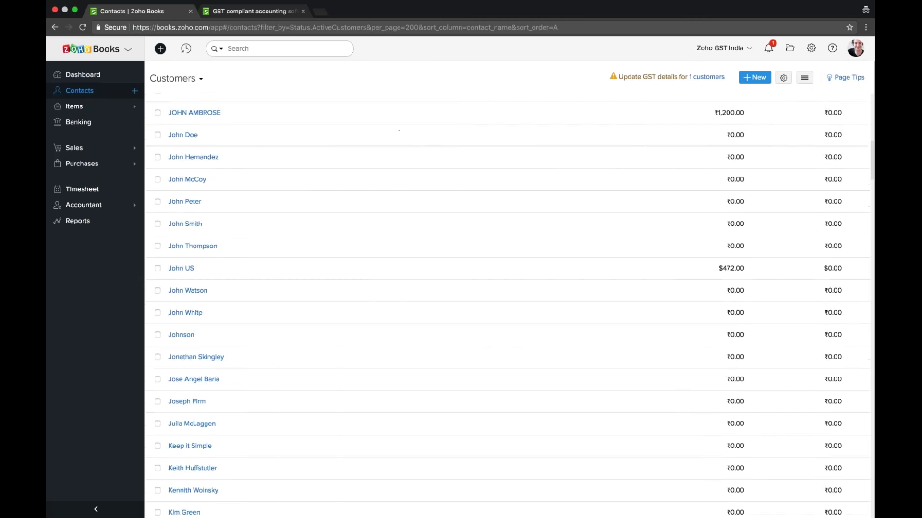
pyautogui.scroll(15, 508, 310)
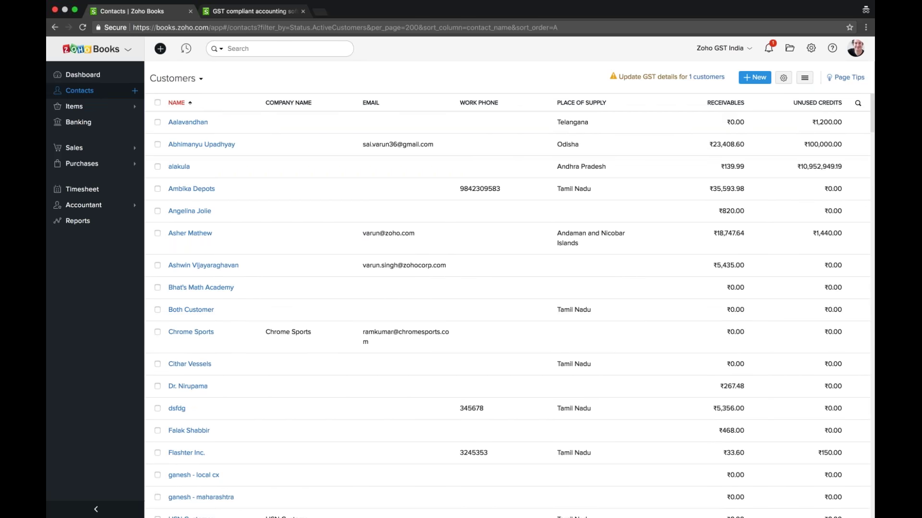
pyautogui.click(753, 78)
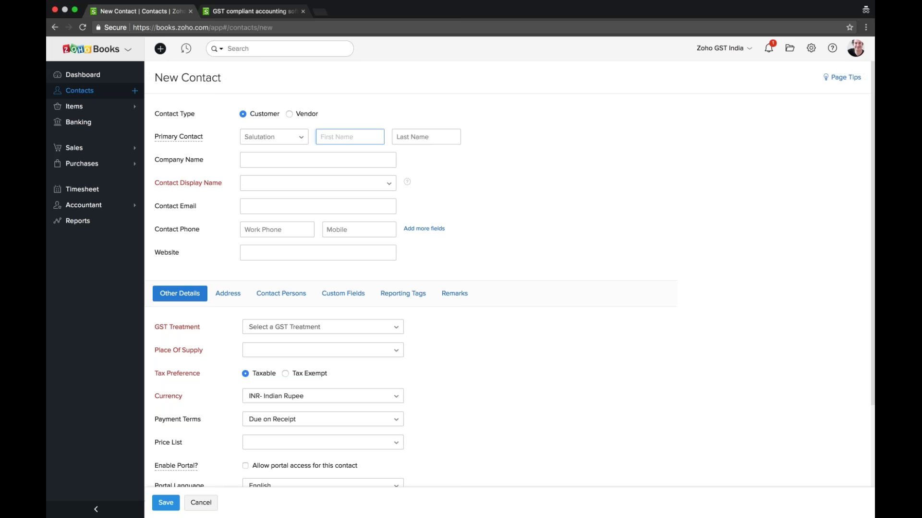
# Step: Review the GST treatment options for the new customer, choose Registered Business - Regular, and go to the GSTIN / UIN field
pyautogui.scroll(-1, 157, 314)
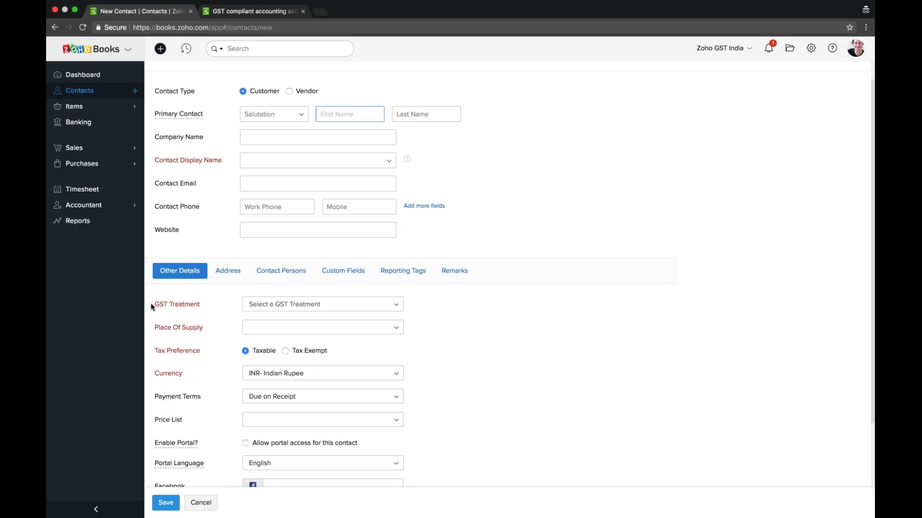
pyautogui.click(268, 304)
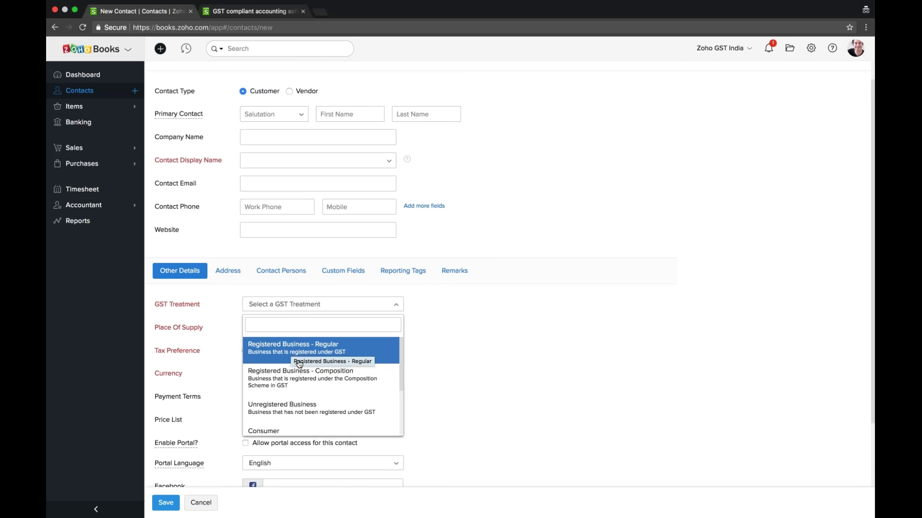
pyautogui.scroll(-1, 301, 379)
pyautogui.scroll(-1, 300, 379)
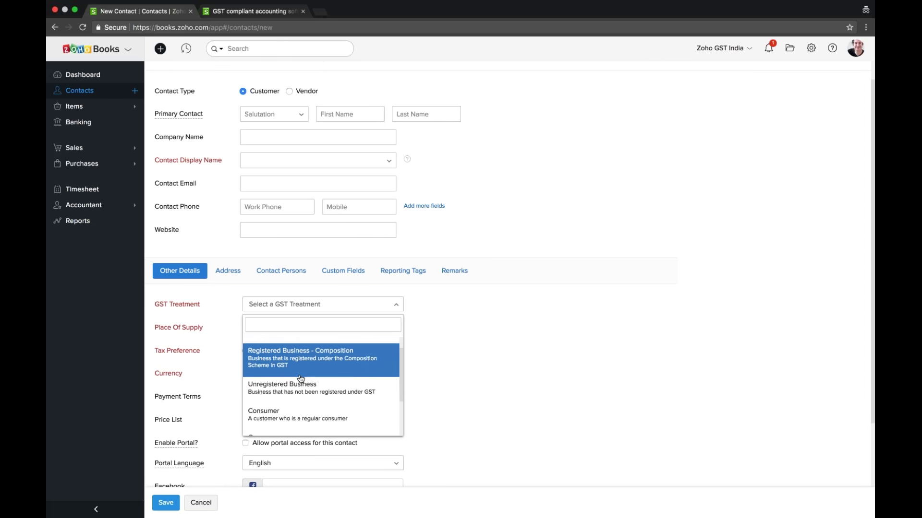
pyautogui.scroll(-3, 301, 380)
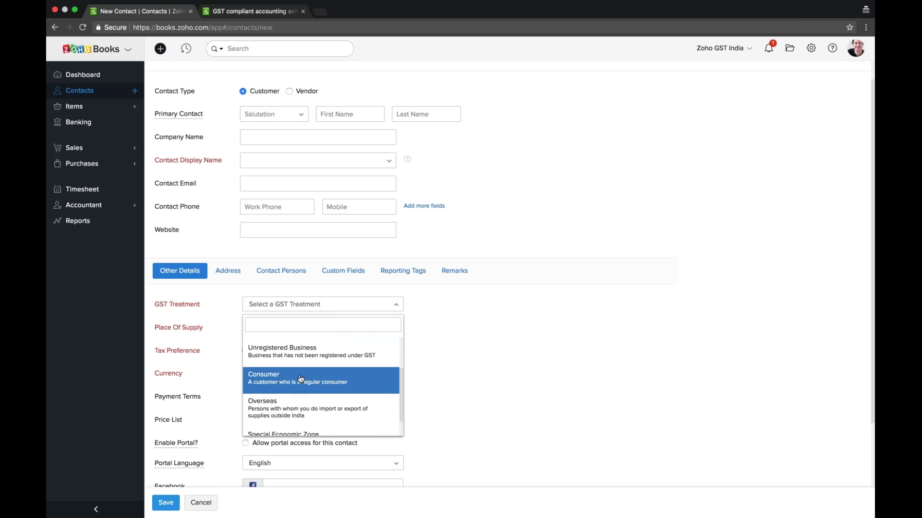
pyautogui.scroll(-2, 301, 379)
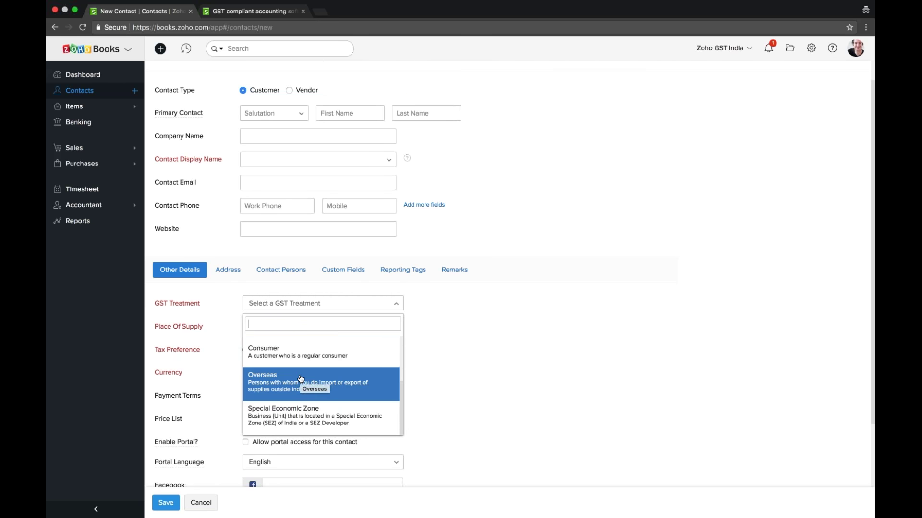
pyautogui.scroll(-1, 301, 379)
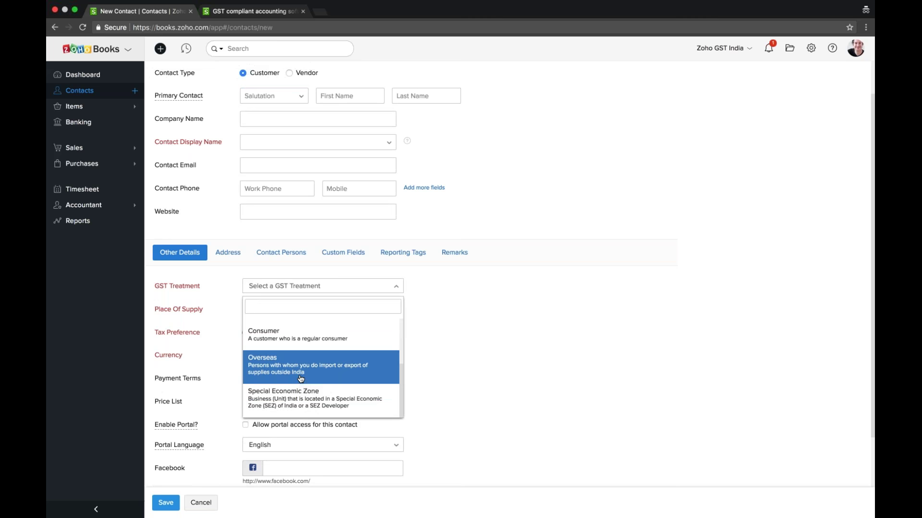
pyautogui.press('Up')
pyautogui.press('Up')
pyautogui.press('Up')
pyautogui.press('Up')
pyautogui.press('Return')
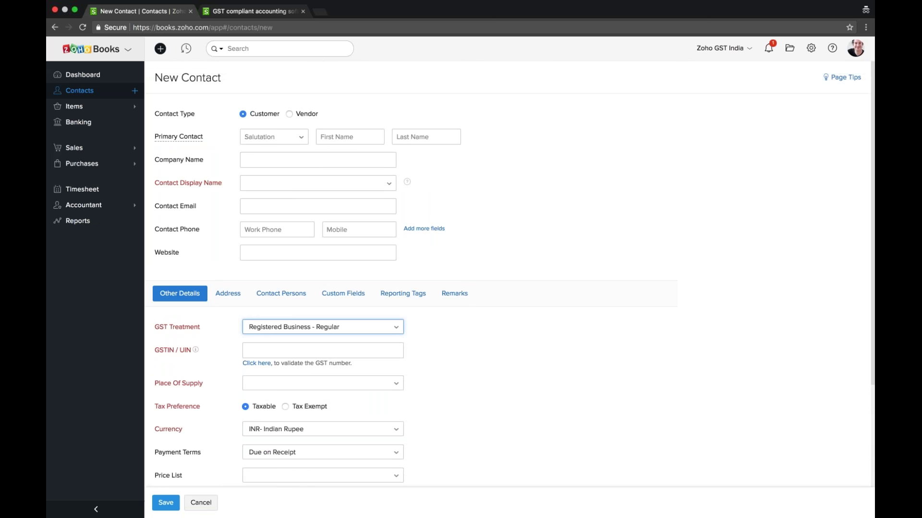
pyautogui.click(264, 349)
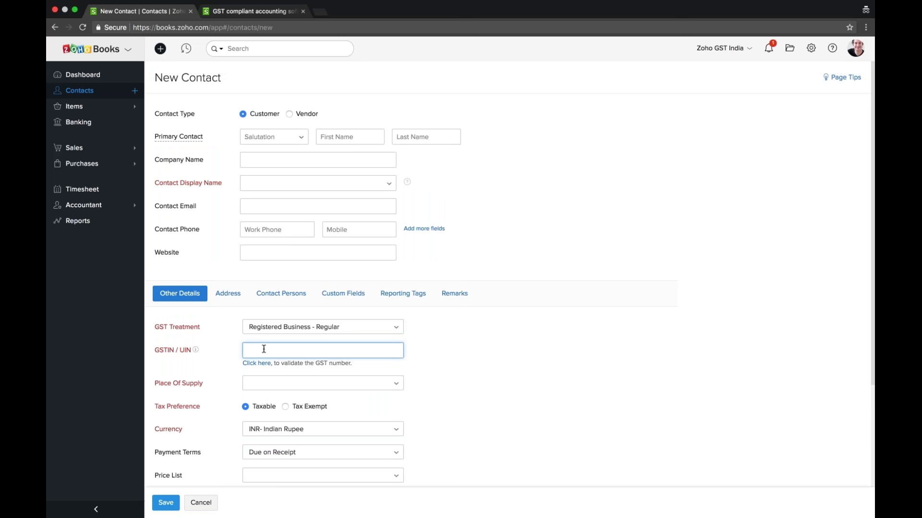
pyautogui.scroll(-1, 215, 477)
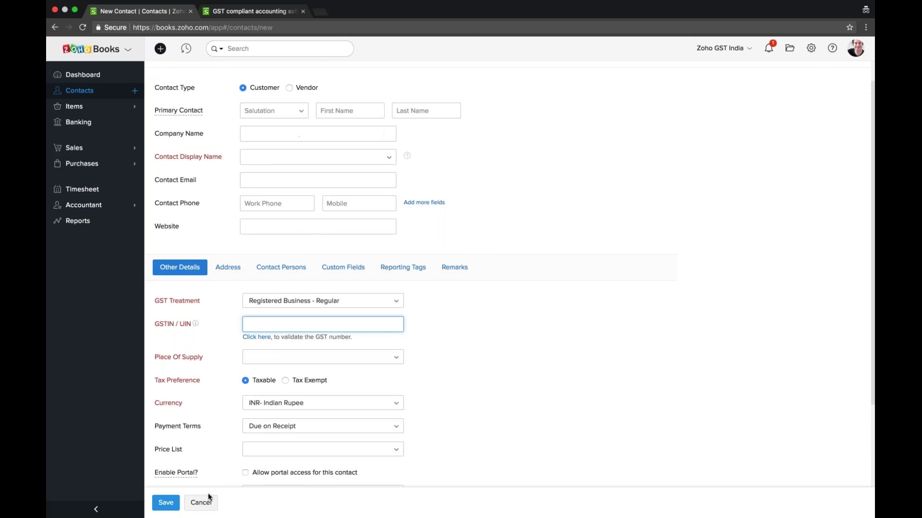
# Step: Look through the list of active items and open a blank new item form
pyautogui.click(92, 104)
pyautogui.click(91, 122)
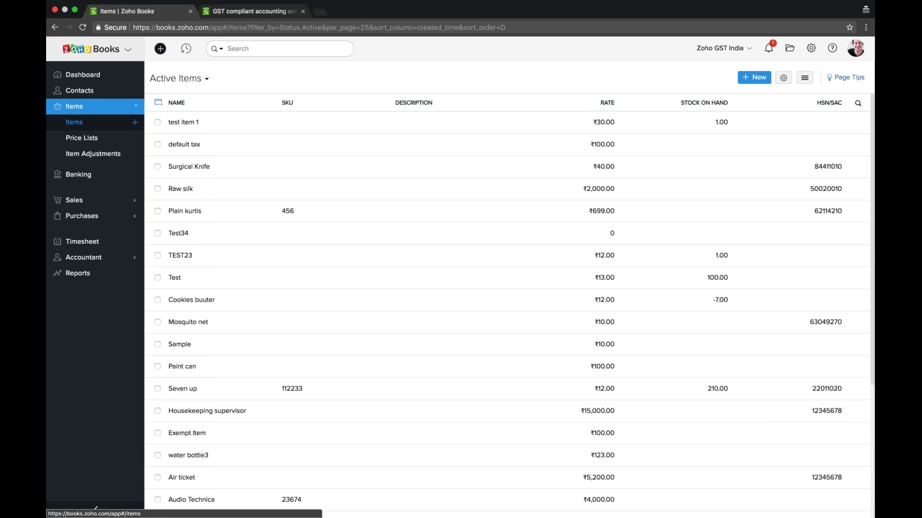
pyautogui.scroll(-5, 507, 288)
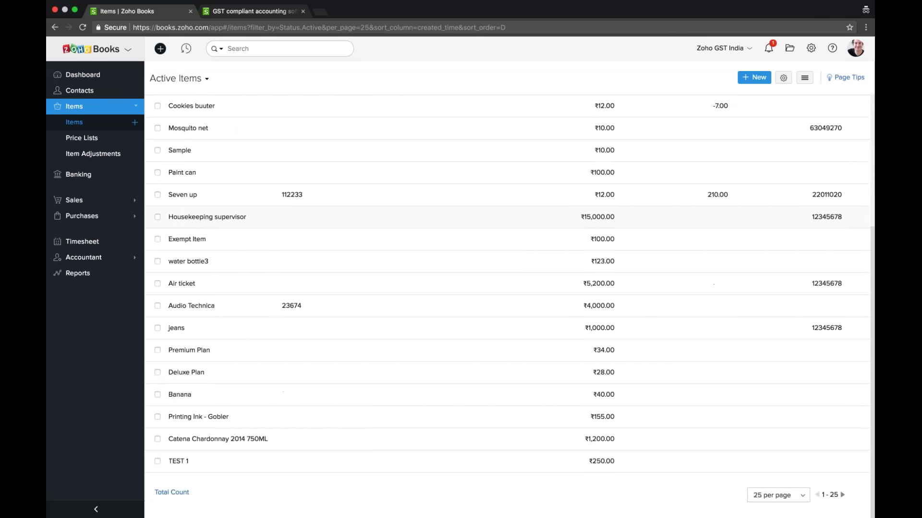
pyautogui.scroll(5, 507, 288)
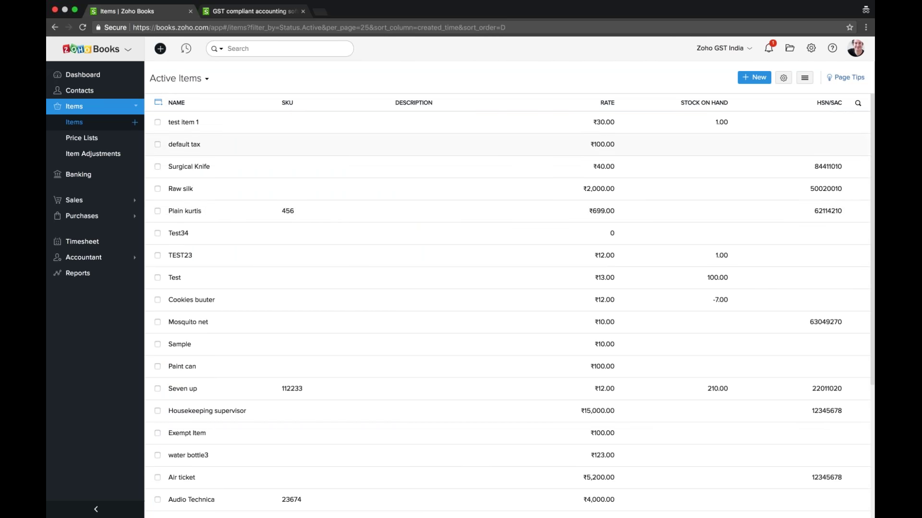
pyautogui.click(754, 77)
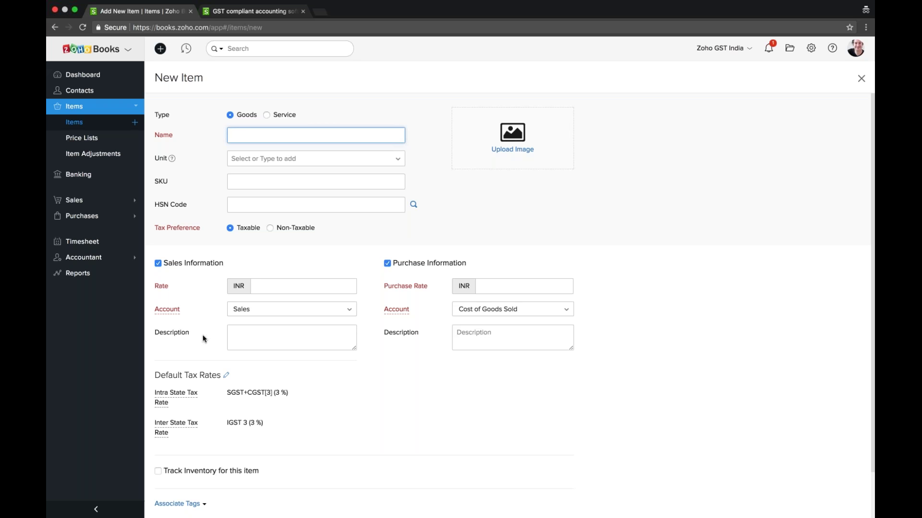
# Step: Enable inventory tracking for the new item and review its account, opening stock, reorder point and preferred vendor fields
pyautogui.scroll(-1, 204, 339)
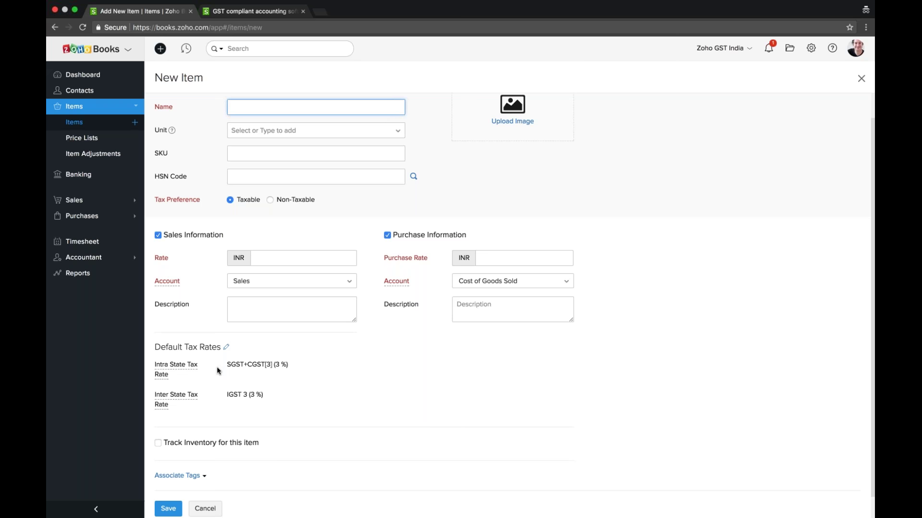
pyautogui.click(160, 443)
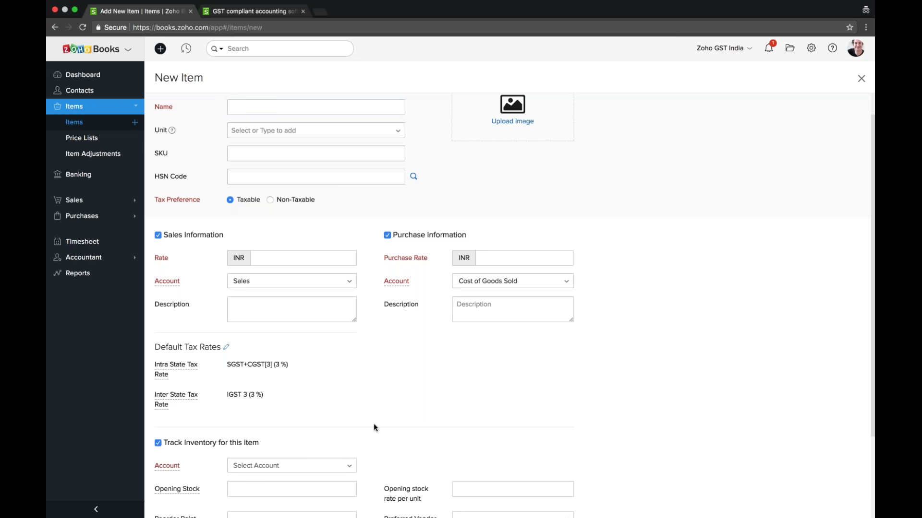
pyautogui.scroll(-3, 374, 423)
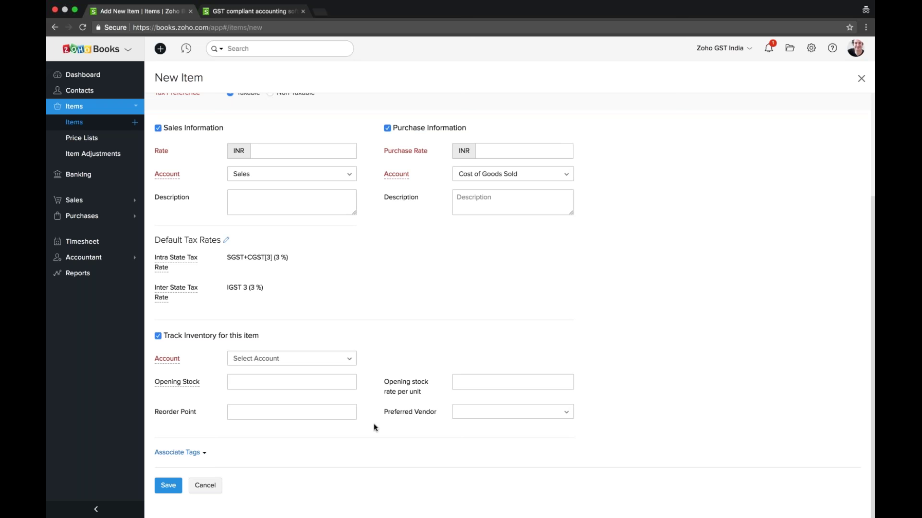
pyautogui.scroll(3, 375, 428)
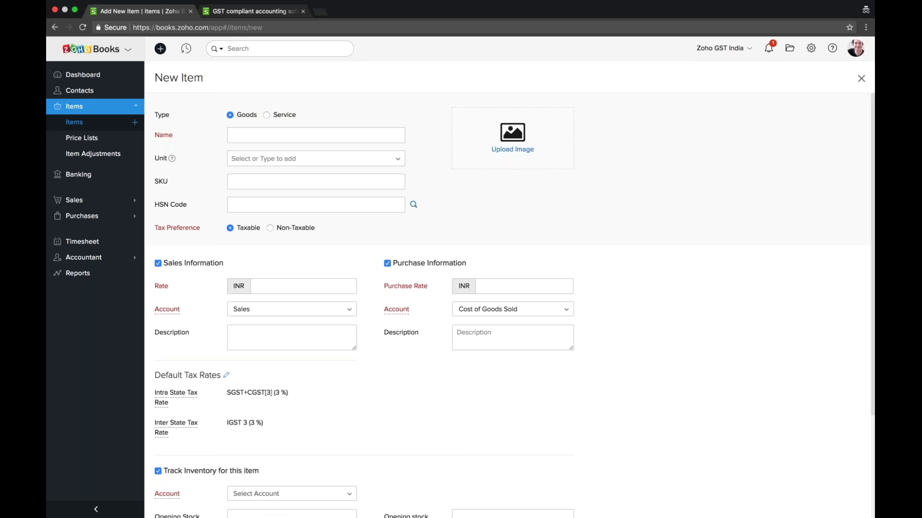
# Step: Leave the unsaved item form for Price Lists and start a new price list
pyautogui.click(81, 138)
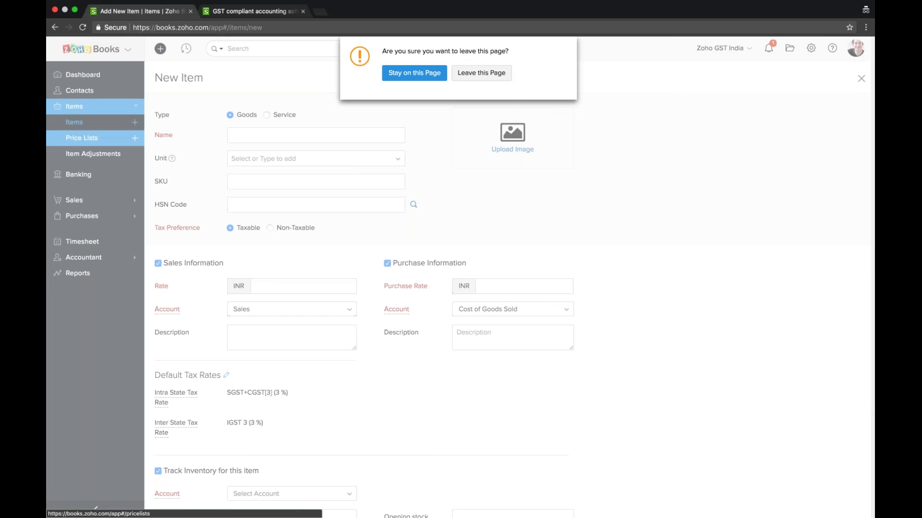
pyautogui.click(465, 77)
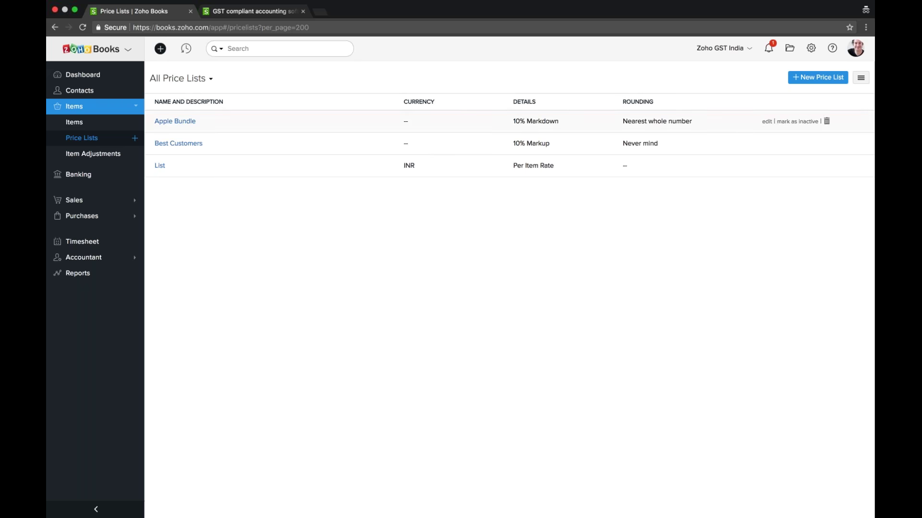
pyautogui.click(811, 78)
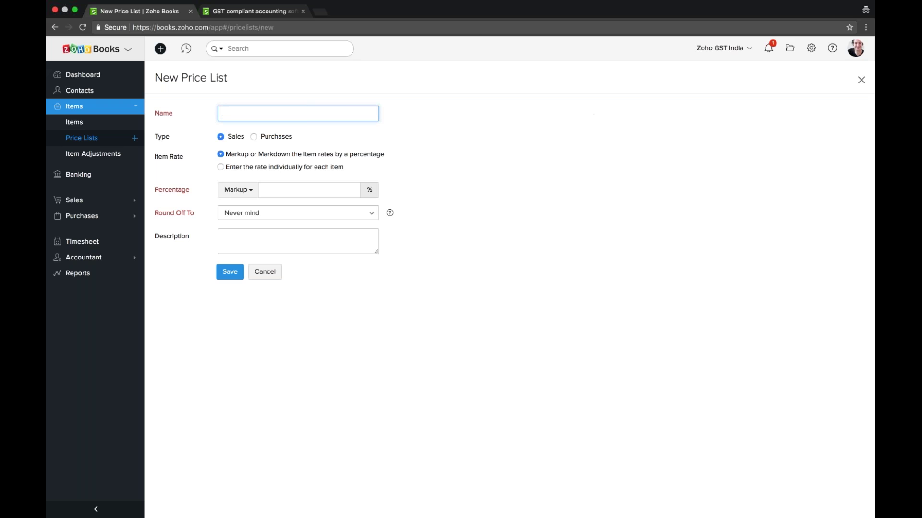
# Step: Keep the price list's type as Sales and choose to enter the rate individually for each item
pyautogui.click(254, 137)
pyautogui.click(231, 142)
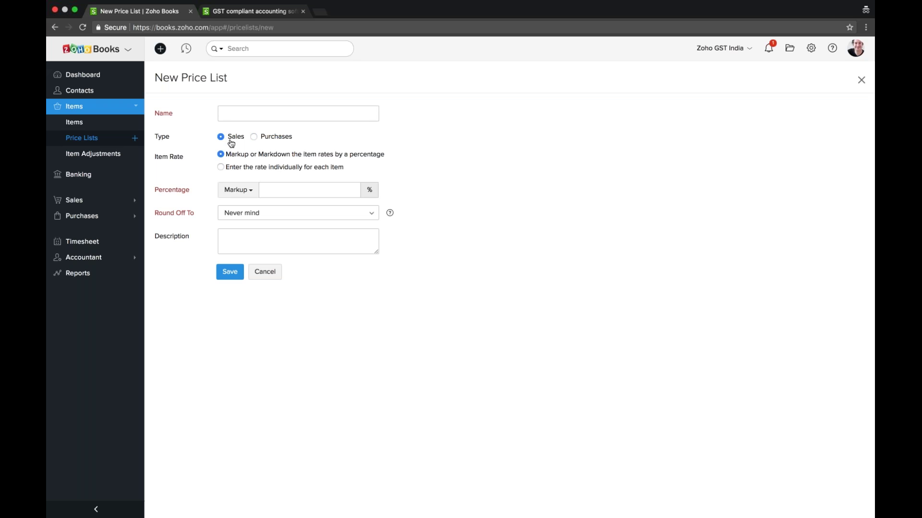
pyautogui.click(279, 192)
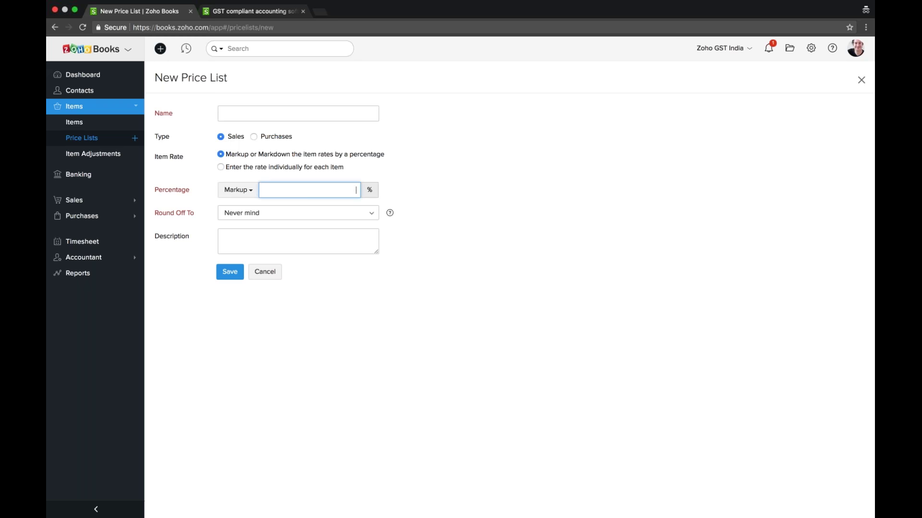
pyautogui.click(247, 173)
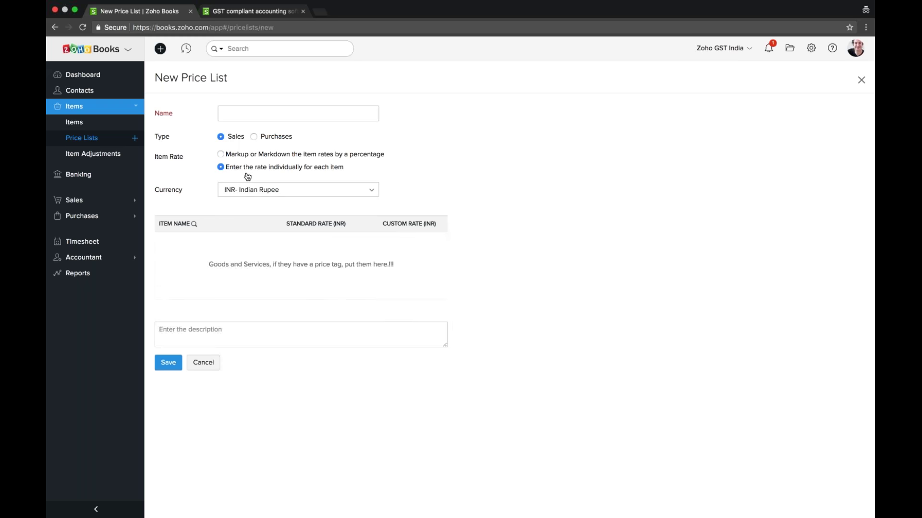
# Step: Look through the items with their standard and custom rates in the price list form, and close it without saving
pyautogui.scroll(-6, 258, 264)
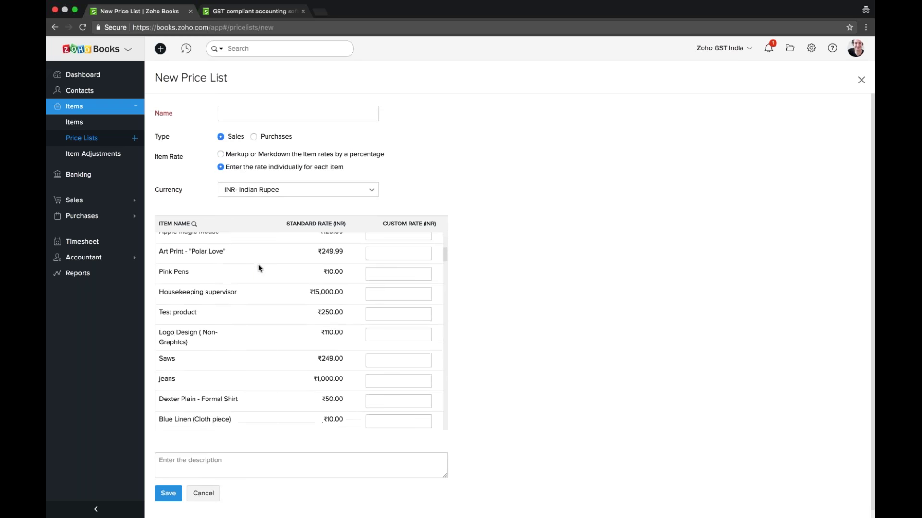
pyautogui.scroll(6, 258, 264)
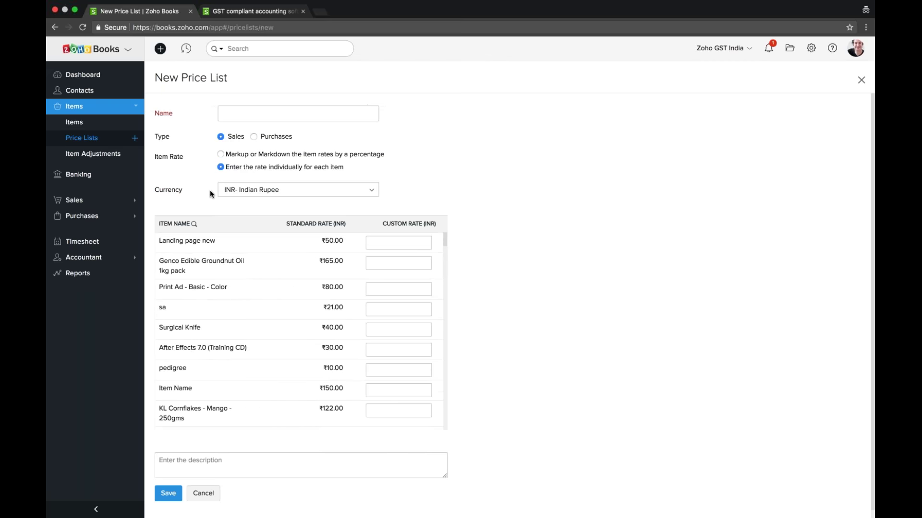
pyautogui.scroll(-1, 207, 234)
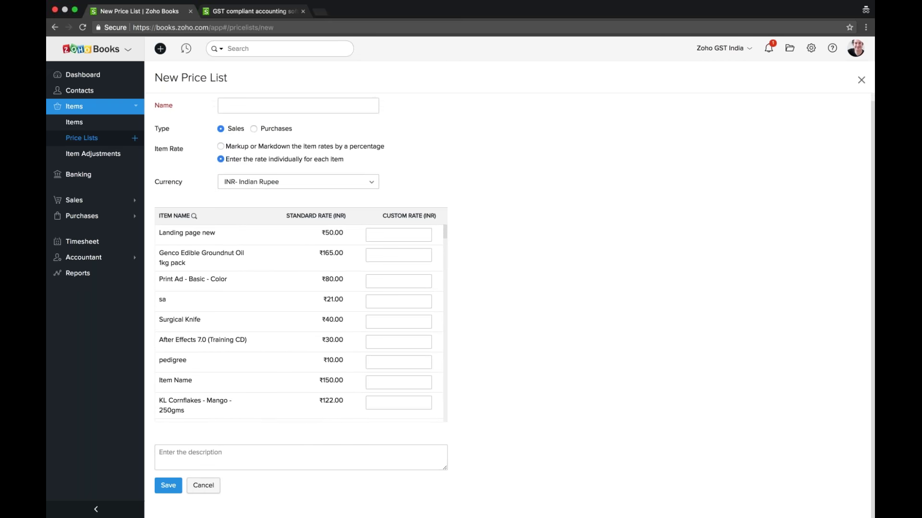
pyautogui.press('Escape')
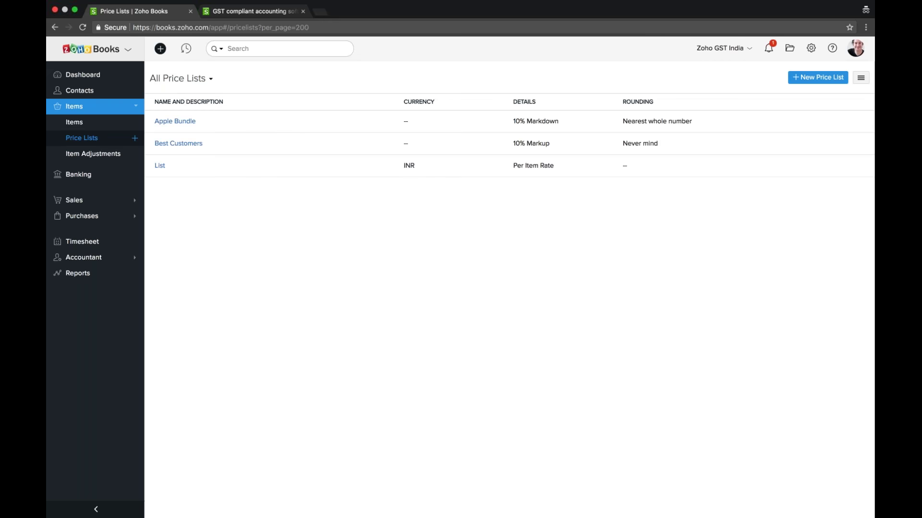
# Step: Review the item and reason choices in a new item adjustment form and cancel the form
pyautogui.click(116, 161)
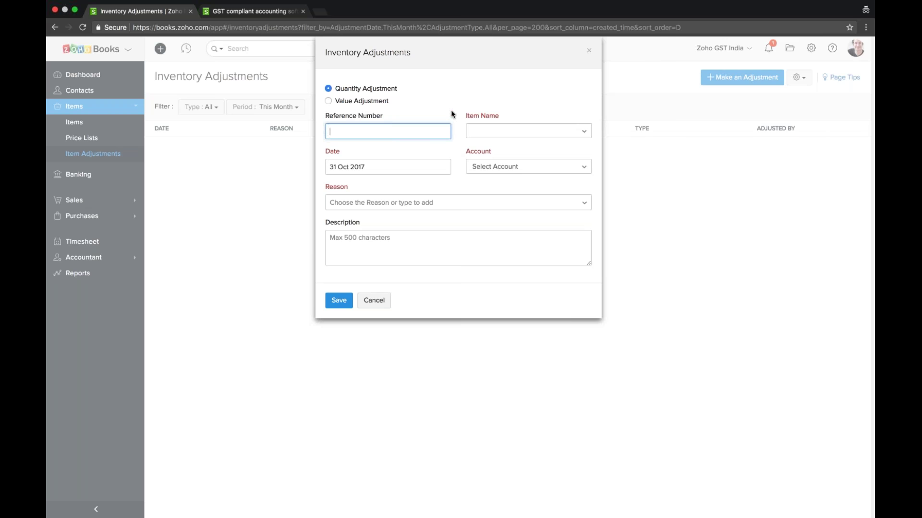
pyautogui.click(480, 131)
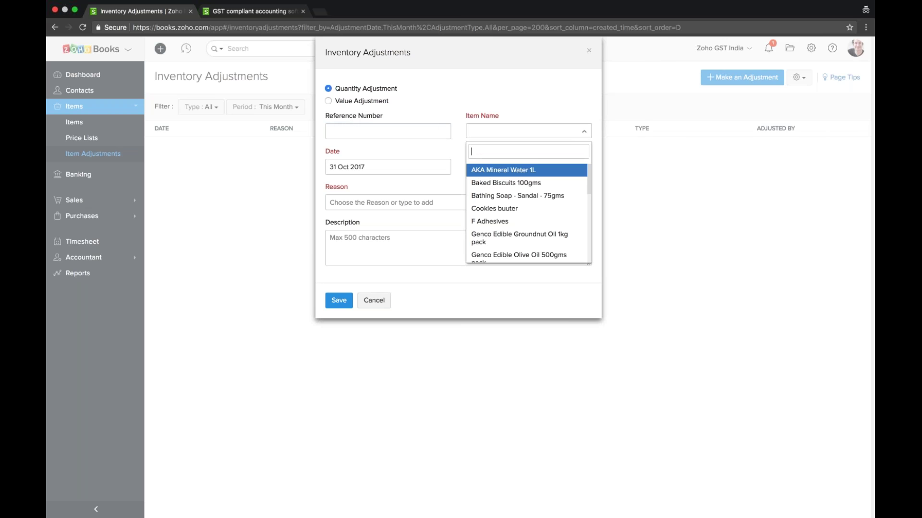
pyautogui.click(432, 189)
pyautogui.click(431, 202)
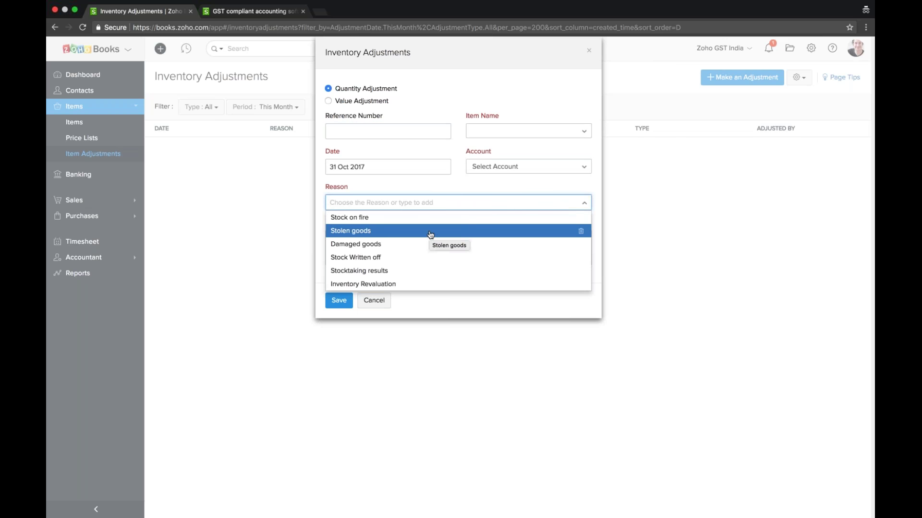
pyautogui.click(428, 189)
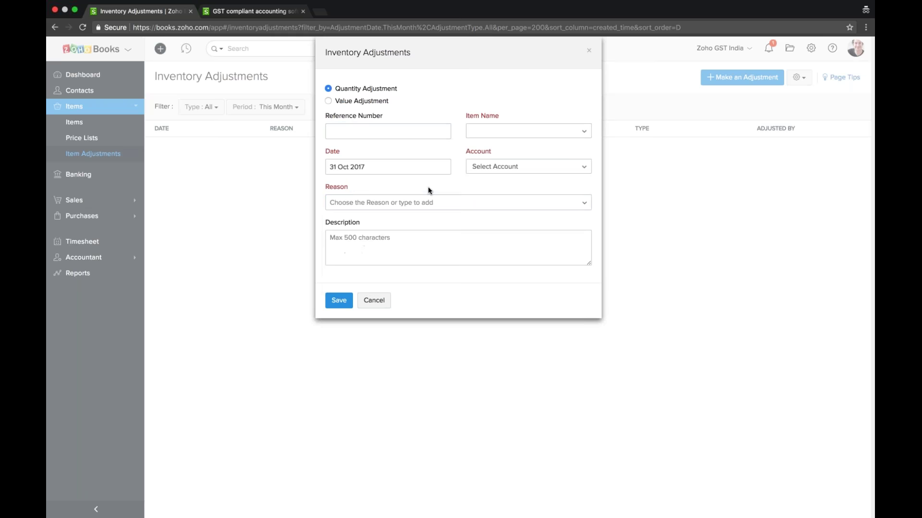
pyautogui.click(370, 302)
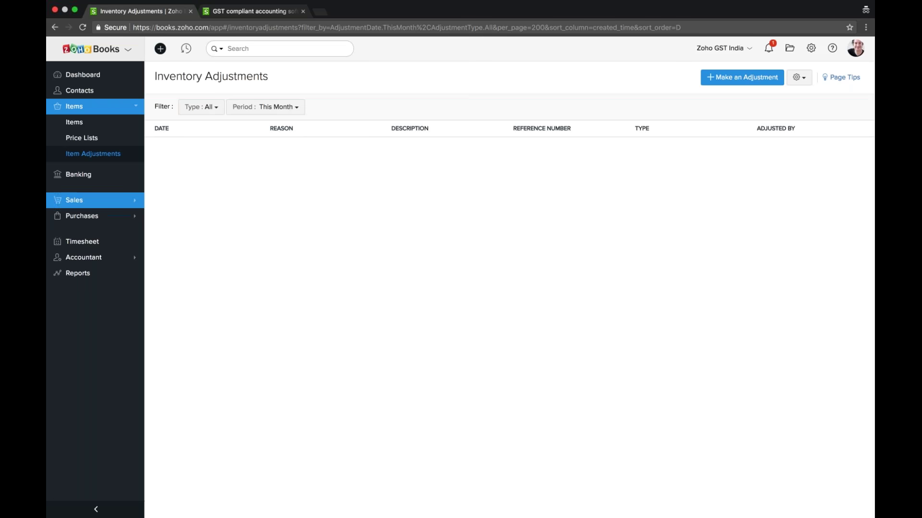
# Step: Open the Banking overview, view the banks and credit cards available to connect, and return to the overview
pyautogui.click(105, 179)
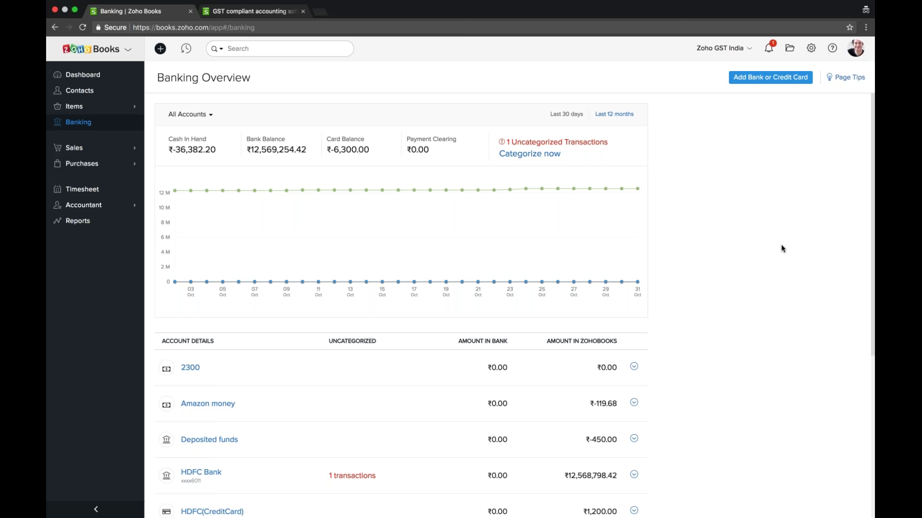
pyautogui.click(771, 80)
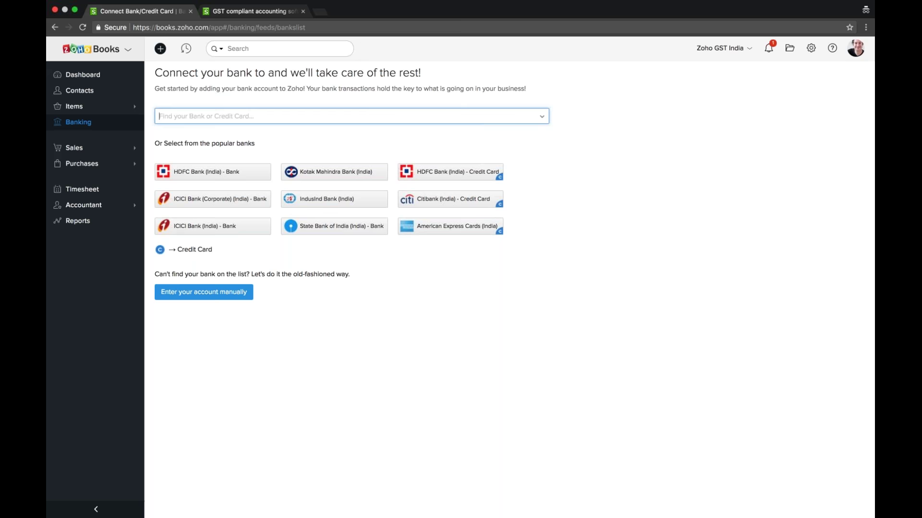
pyautogui.click(79, 122)
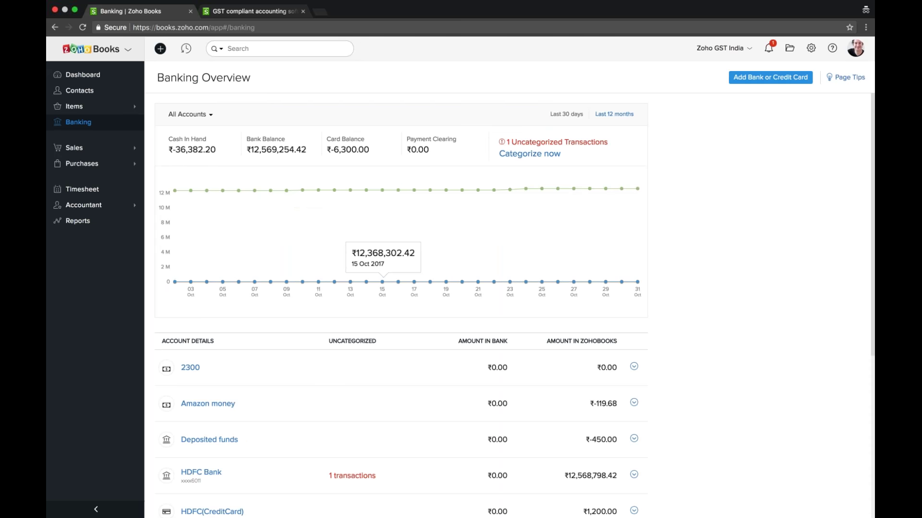
# Step: Open the HDFC Bank account from the account list and display its uncategorized transactions
pyautogui.scroll(-3, 424, 316)
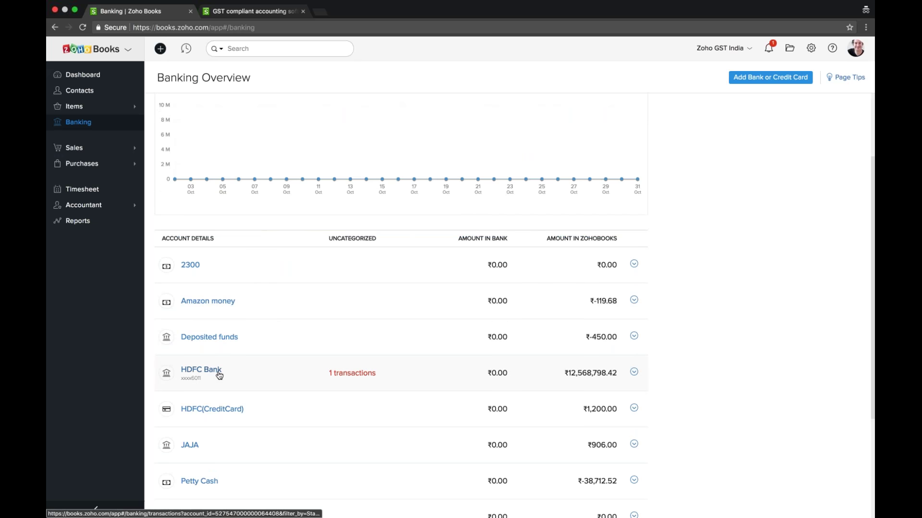
pyautogui.click(200, 370)
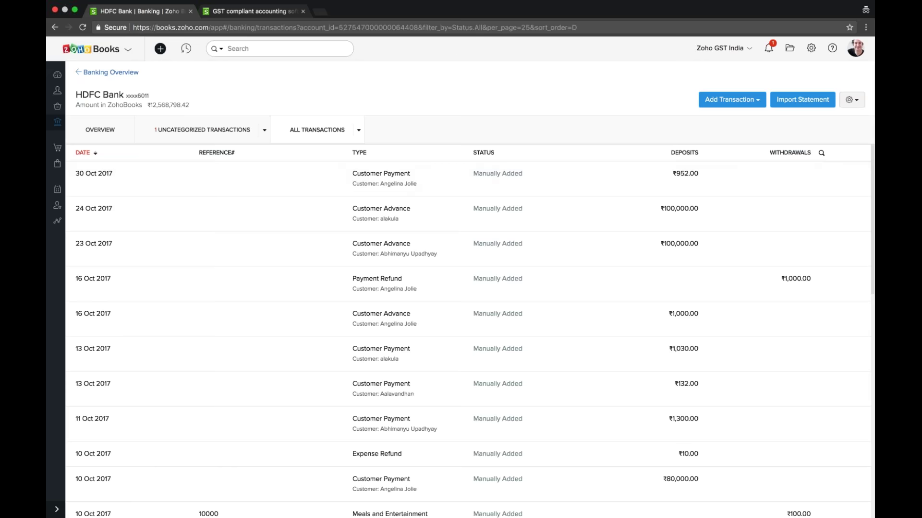
pyautogui.click(203, 130)
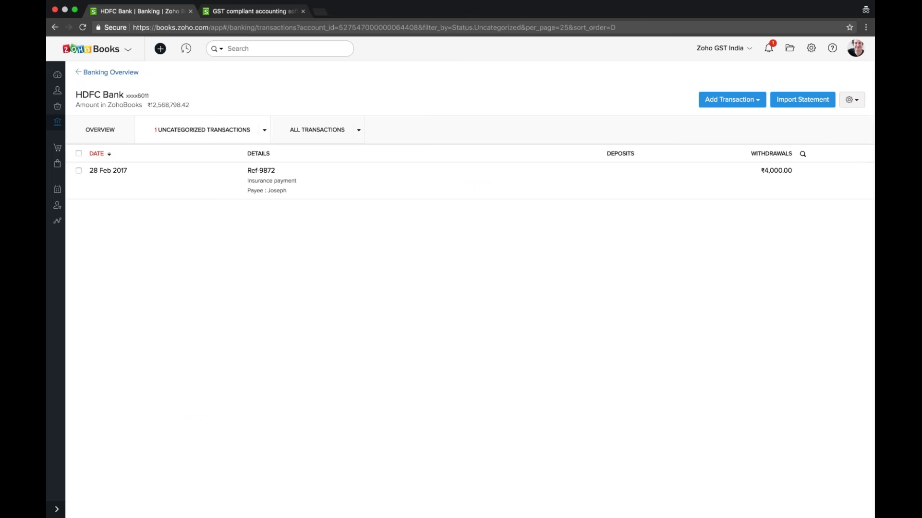
# Step: Try matching the uncategorized ₹4,000.00 withdrawal with the ₹3,696.00 Gill Enterprises bill
pyautogui.click(475, 182)
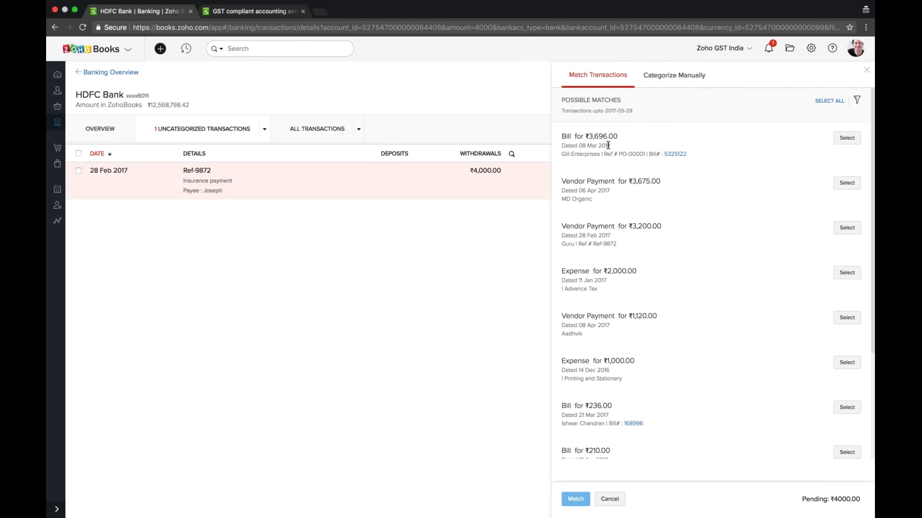
pyautogui.click(847, 137)
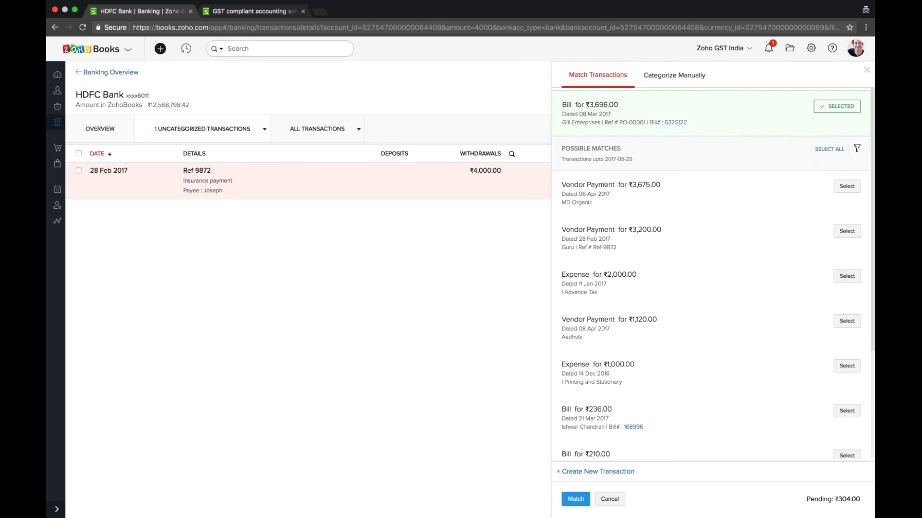
pyautogui.click(576, 499)
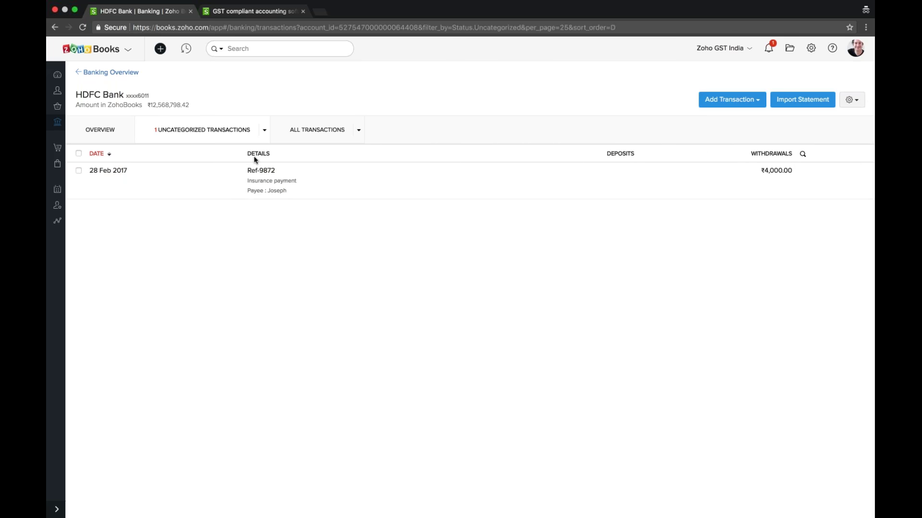
# Step: View the statement import page for the HDFC Bank account and leave it for the customer contacts list
pyautogui.click(822, 104)
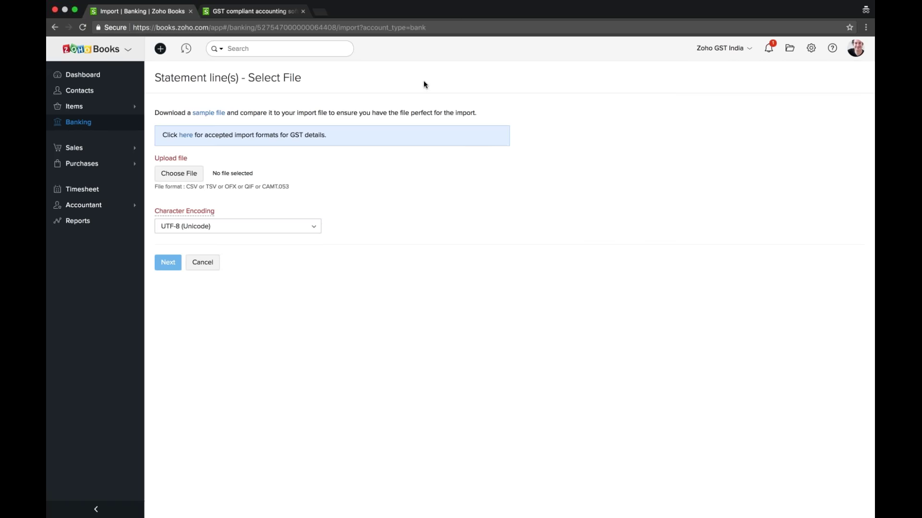
pyautogui.click(86, 123)
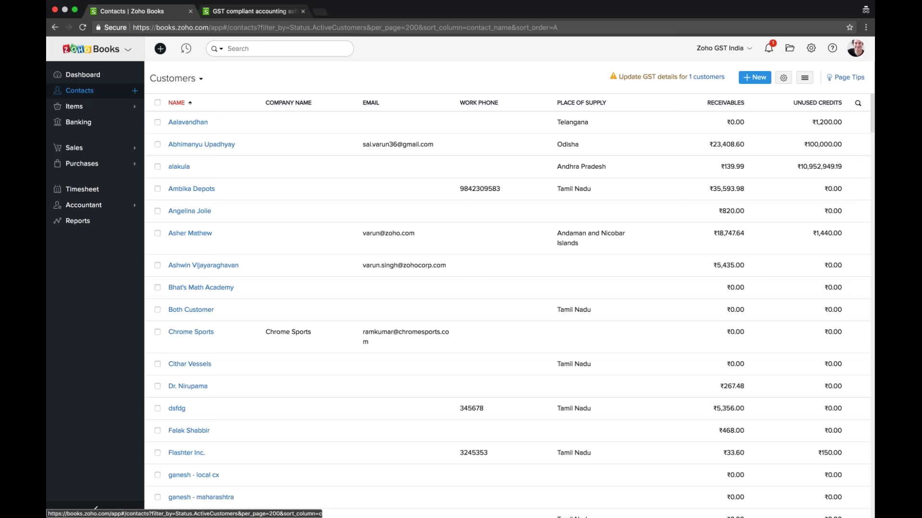
# Step: Start importing customers with the Customers option, view the file selection page, and cancel the import
pyautogui.click(805, 79)
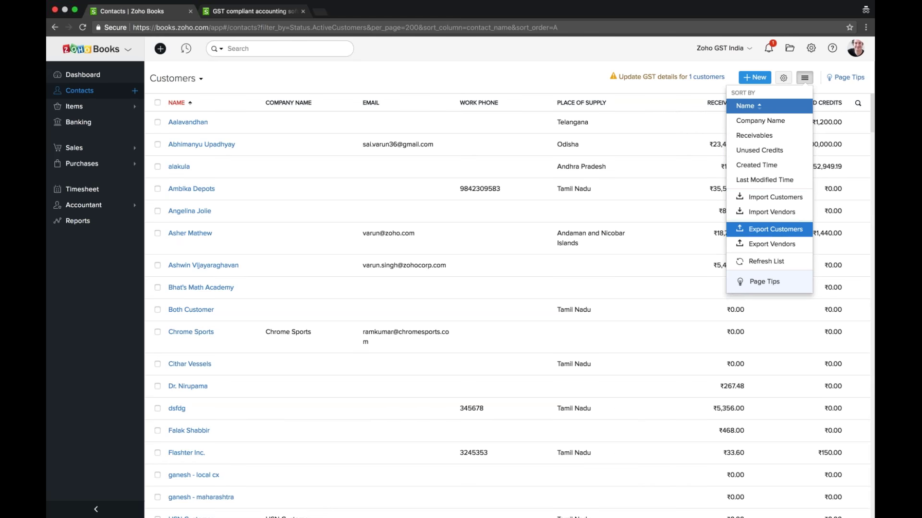
pyautogui.click(786, 204)
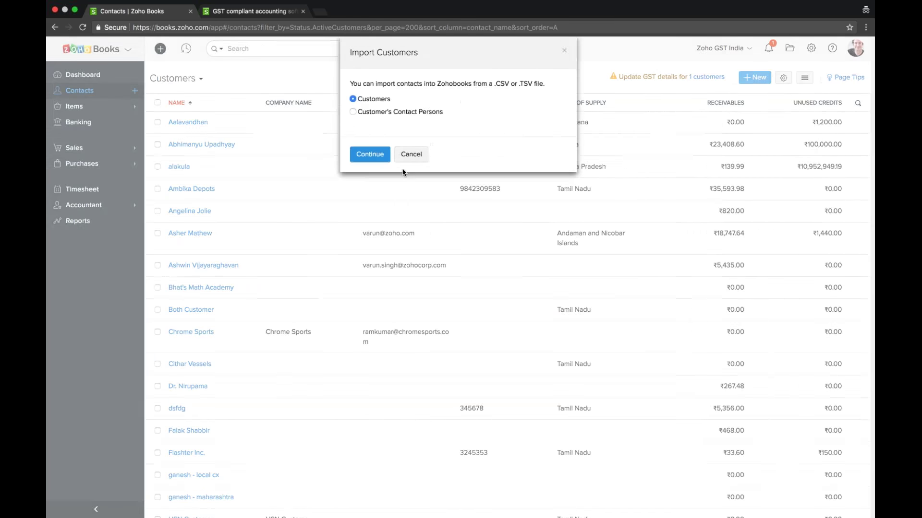
pyautogui.click(376, 155)
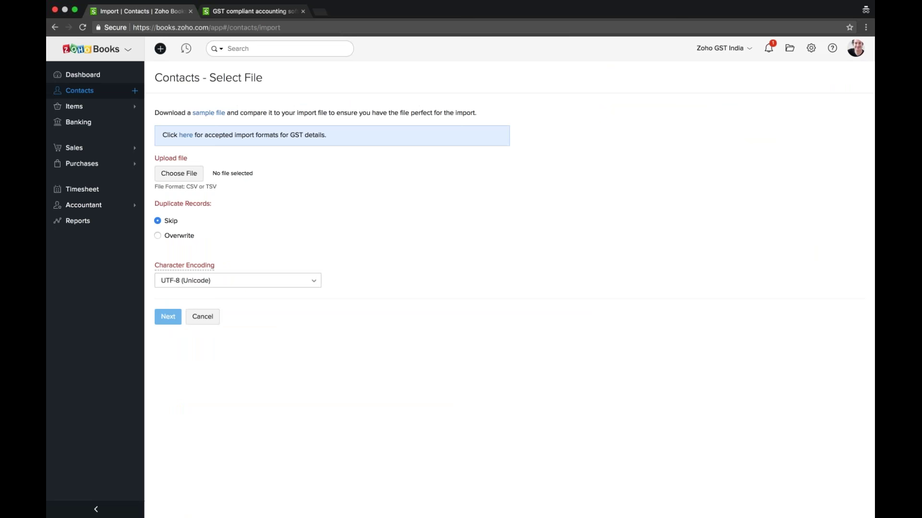
pyautogui.click(203, 317)
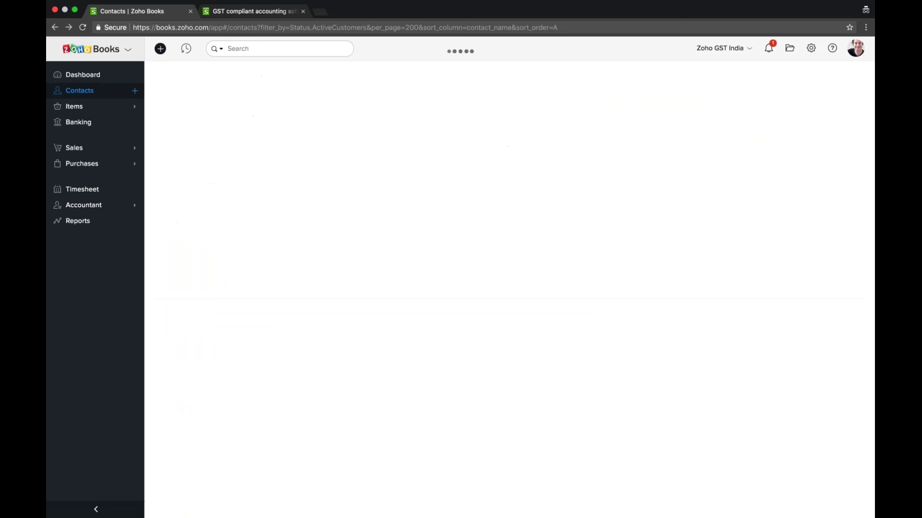
# Step: Go to the active items list and open the Import Items file selection page
pyautogui.click(96, 108)
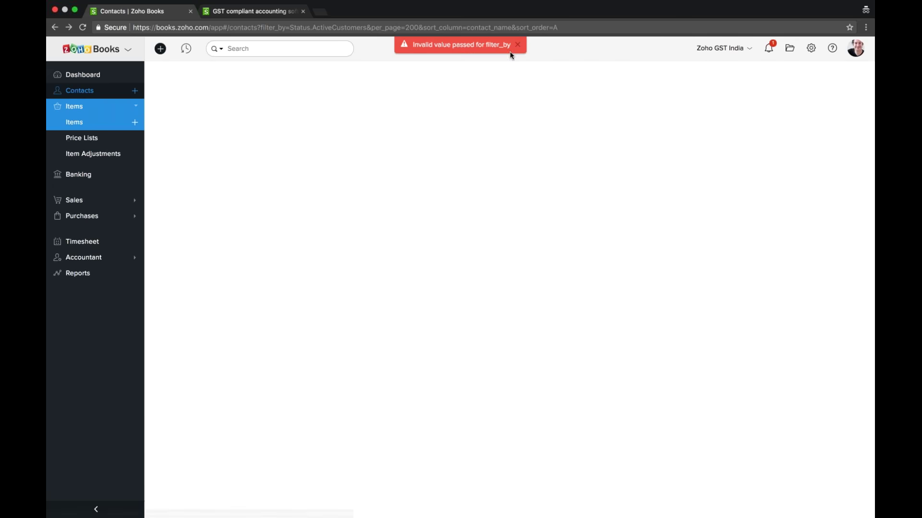
pyautogui.click(511, 49)
pyautogui.click(77, 122)
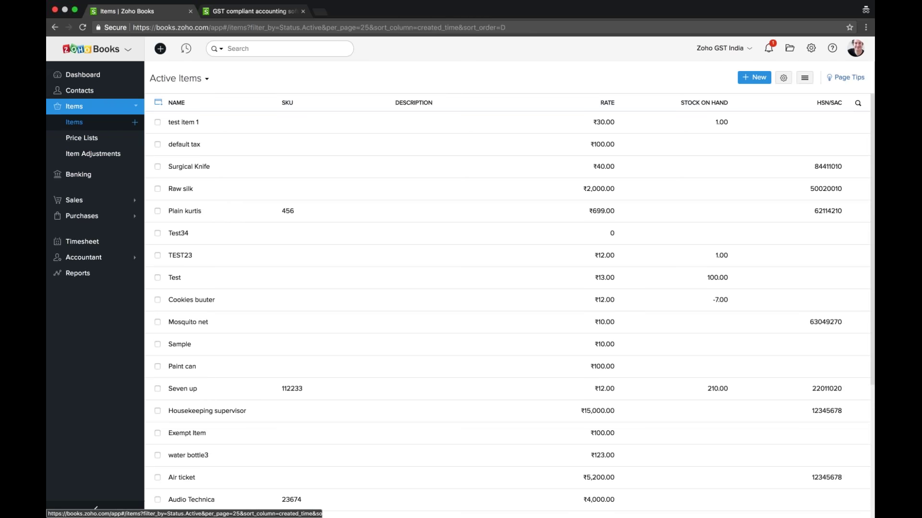
pyautogui.click(804, 77)
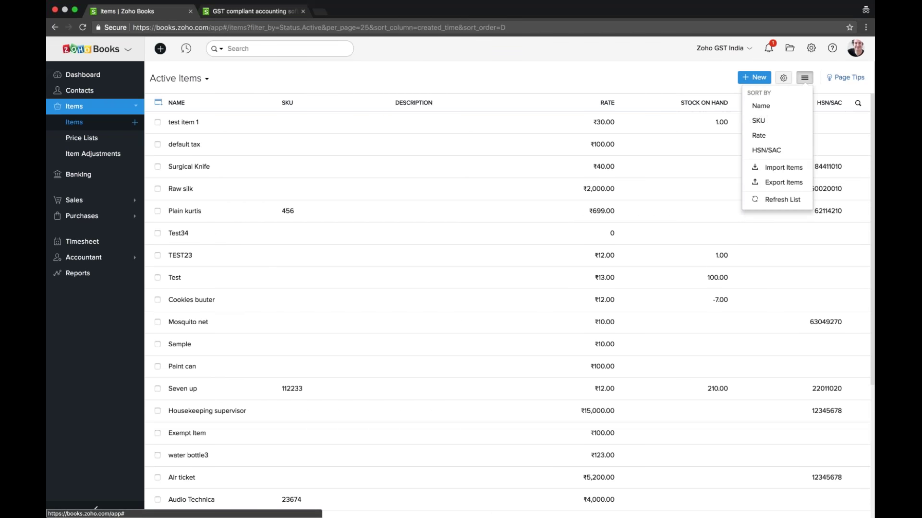
pyautogui.click(794, 169)
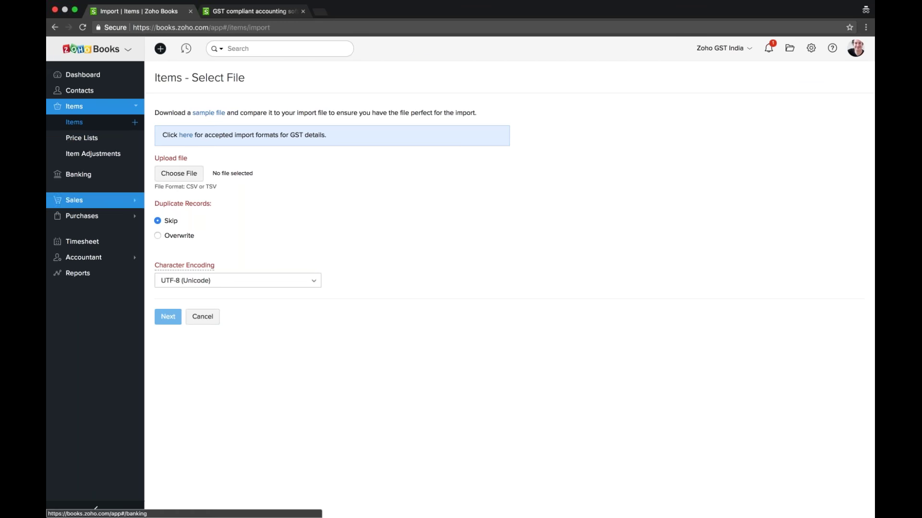
# Step: Leave the item import for the sales Estimates list and start a new estimate
pyautogui.click(77, 199)
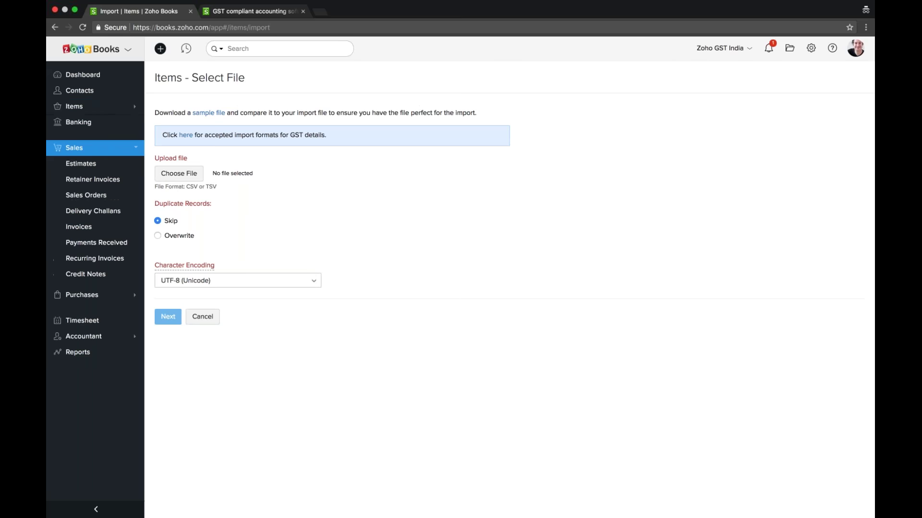
pyautogui.click(95, 165)
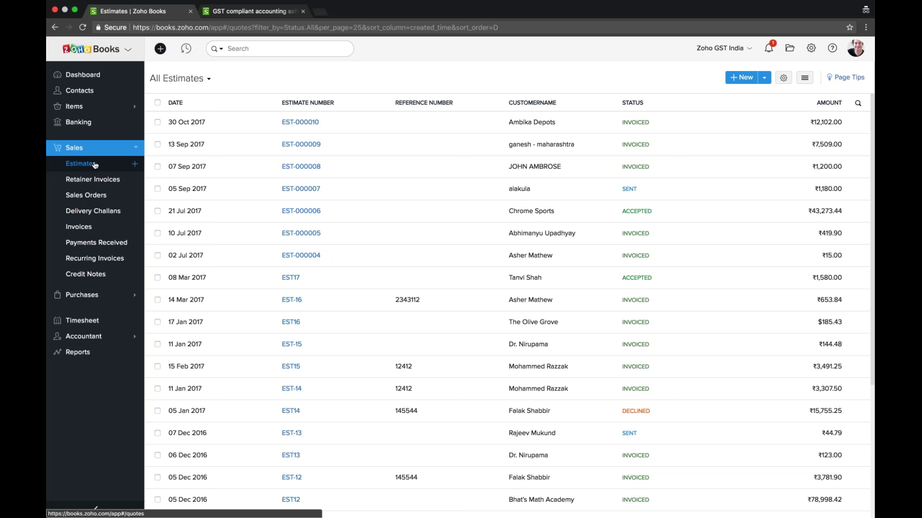
pyautogui.click(740, 78)
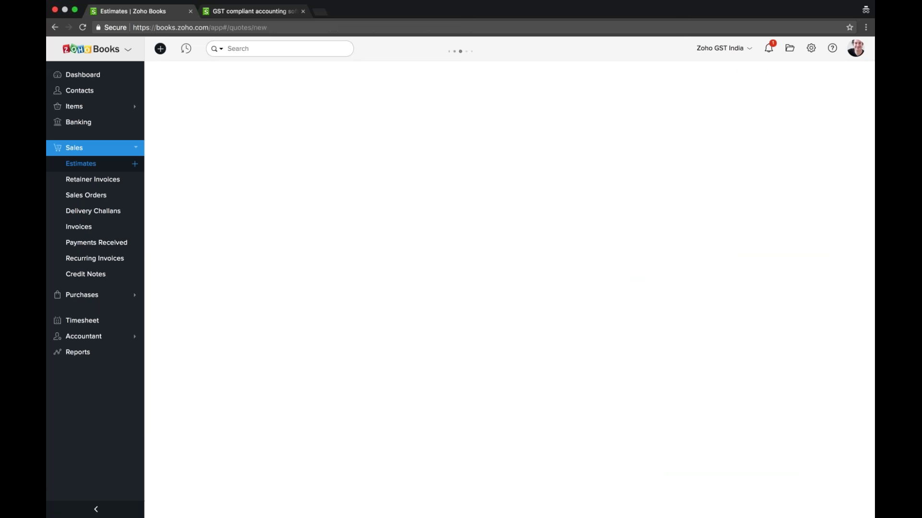
# Step: Choose the second listed customer for the estimate and view the items available for its first line without picking one
pyautogui.click(432, 117)
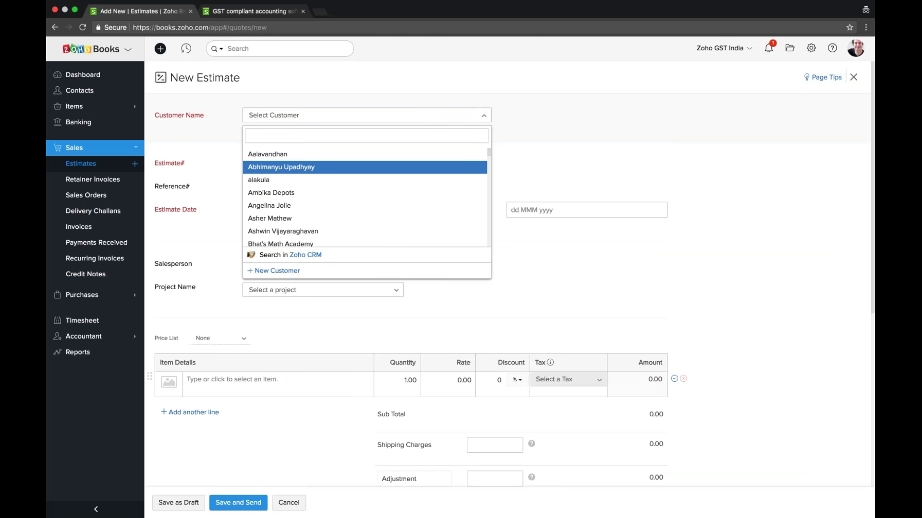
pyautogui.click(411, 172)
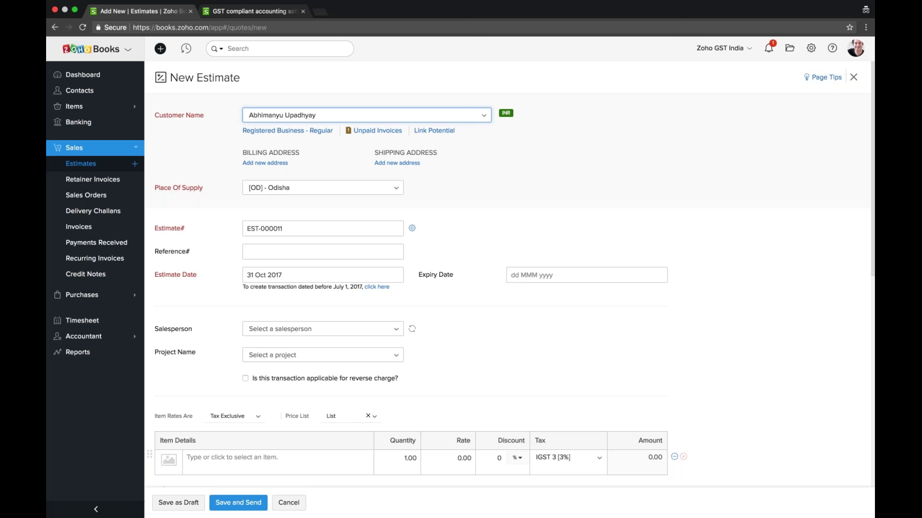
pyautogui.scroll(-3, 194, 318)
pyautogui.click(332, 322)
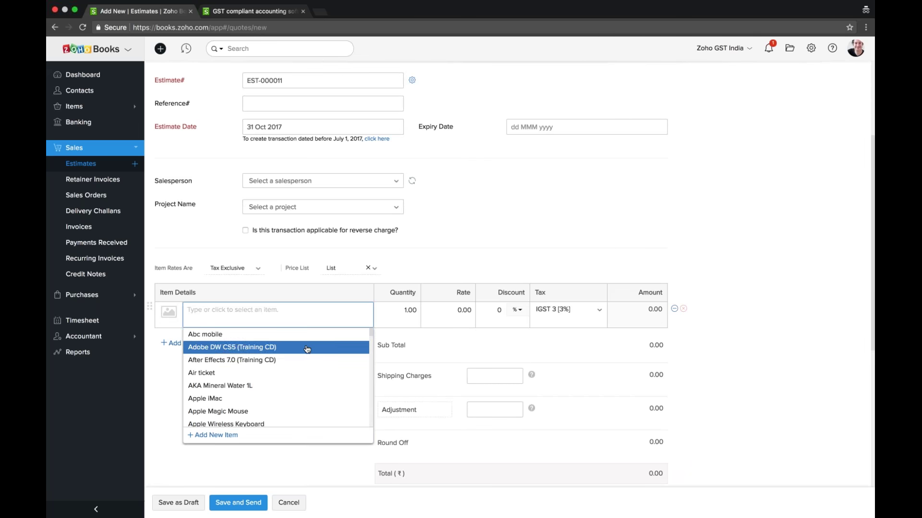
pyautogui.press('Escape')
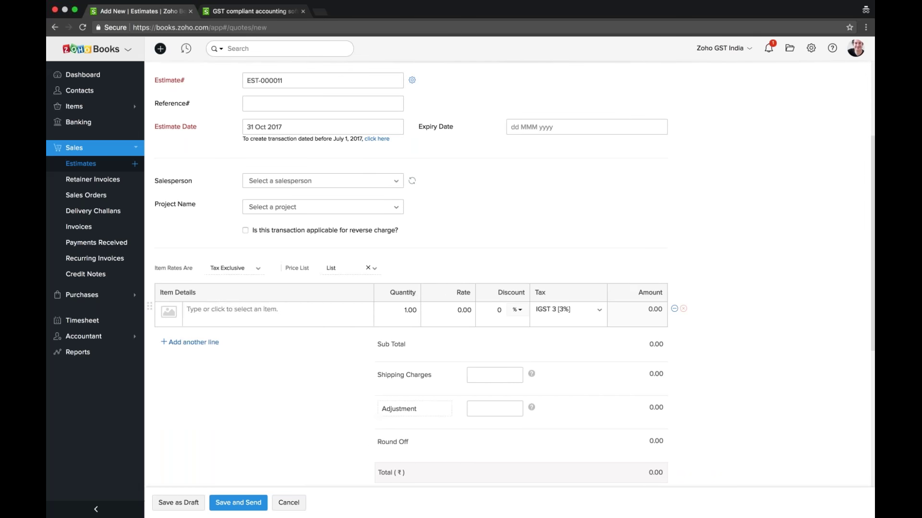
# Step: Add Air ticket to the estimate's first line and remove the List price list, applying the original item rates
pyautogui.press('Return')
pyautogui.click(368, 268)
pyautogui.press('Return')
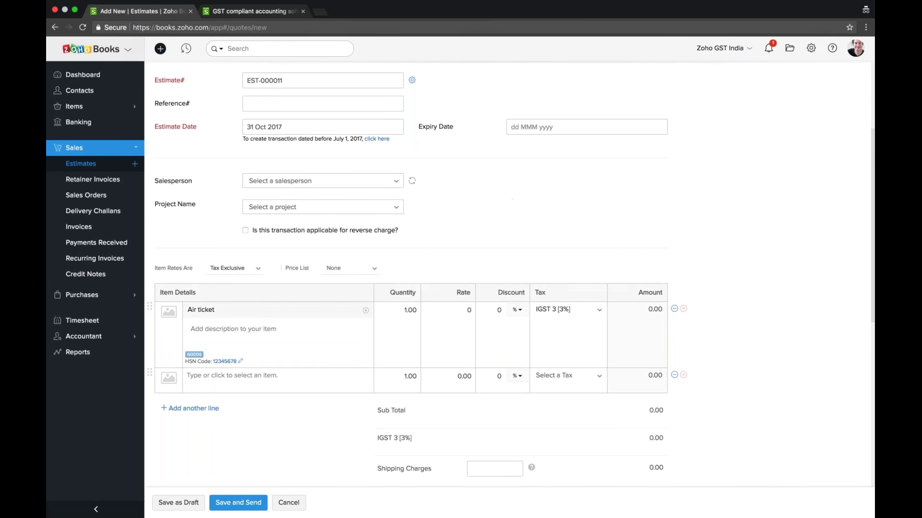
# Step: Review the tax and totals of the estimate with the Air ticket line, and cancel the estimate
pyautogui.click(566, 313)
pyautogui.click(312, 426)
pyautogui.scroll(-5, 313, 426)
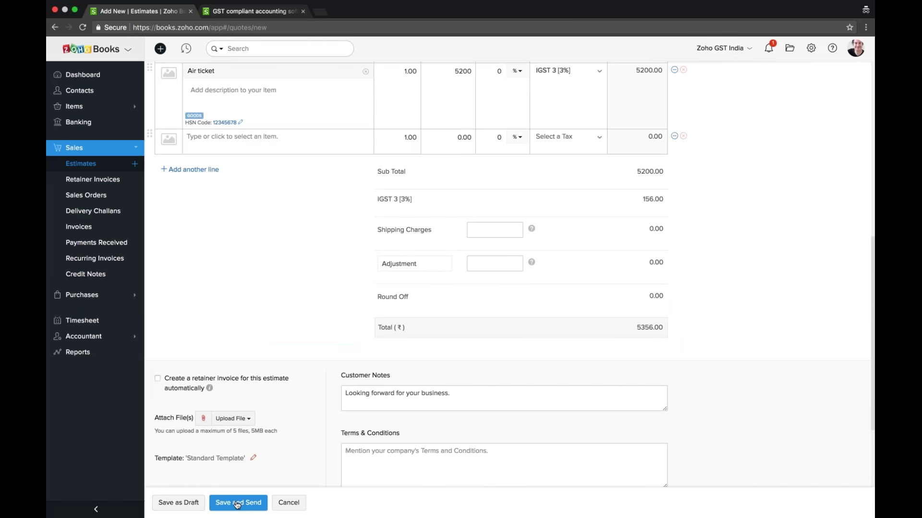
pyautogui.click(284, 503)
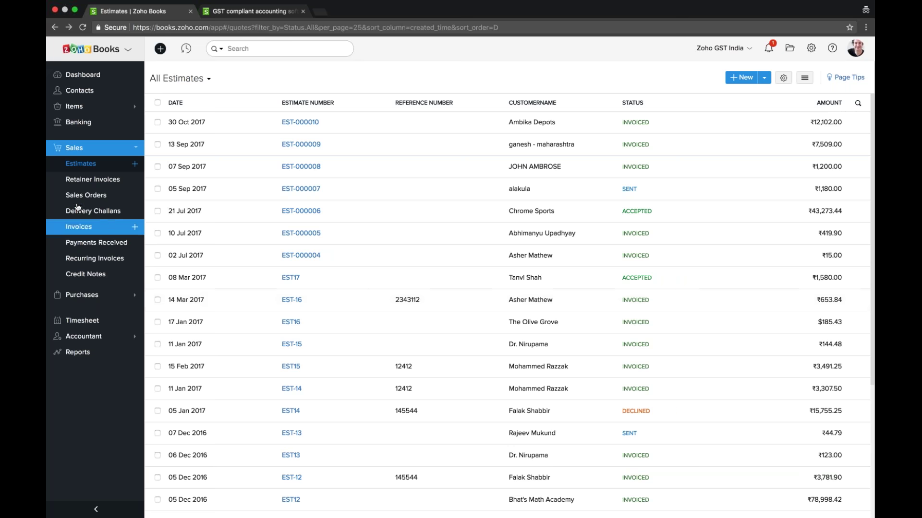
# Step: Start a new retainer invoice for the second listed customer, view its description line, and cancel it
pyautogui.click(84, 184)
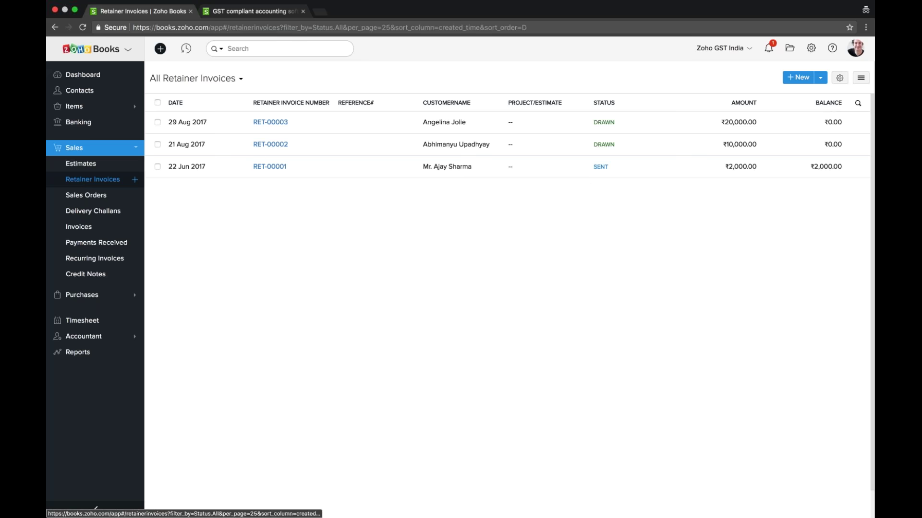
pyautogui.click(793, 79)
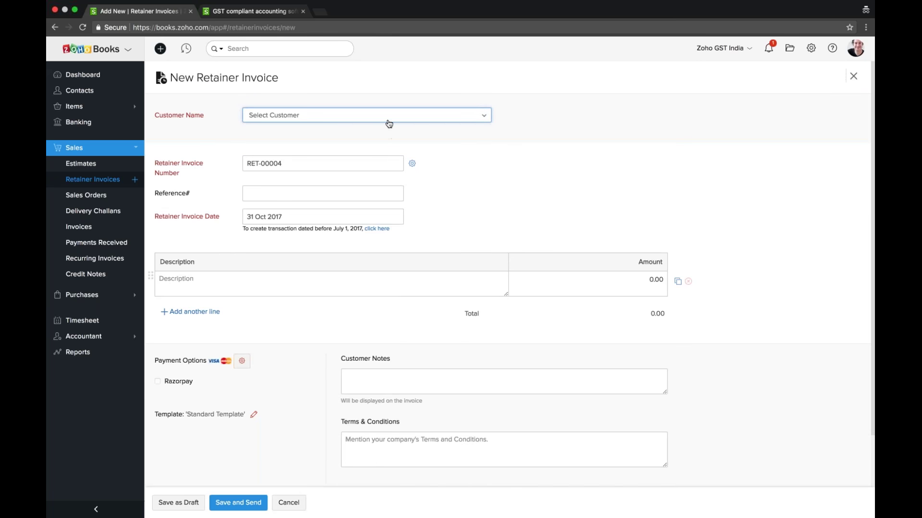
pyautogui.click(388, 122)
pyautogui.click(376, 166)
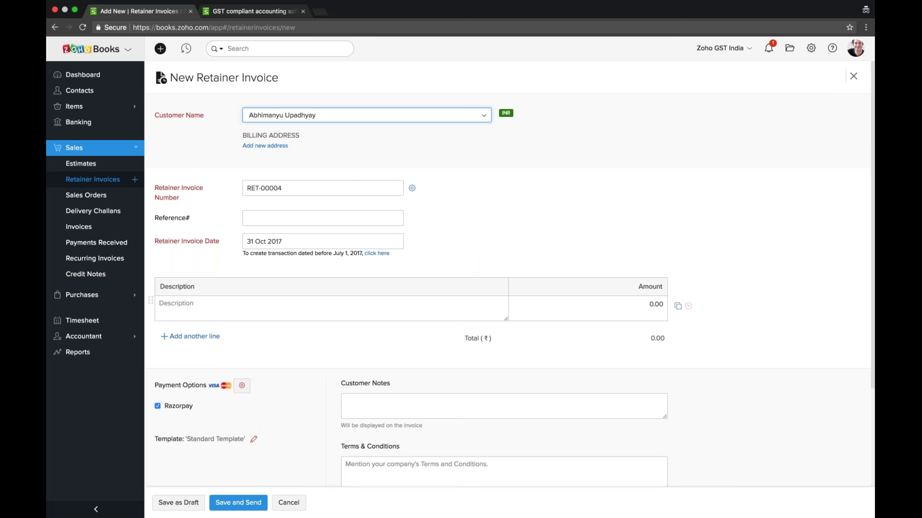
pyautogui.click(331, 308)
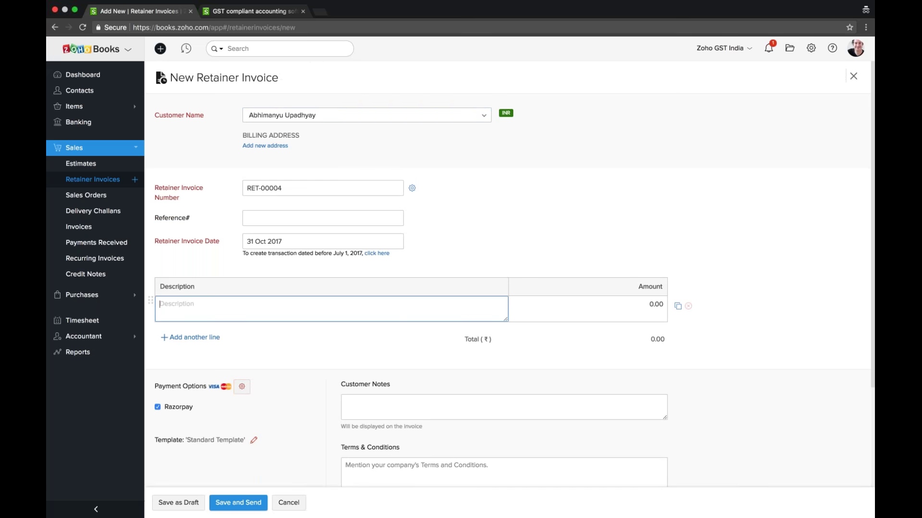
pyautogui.click(289, 502)
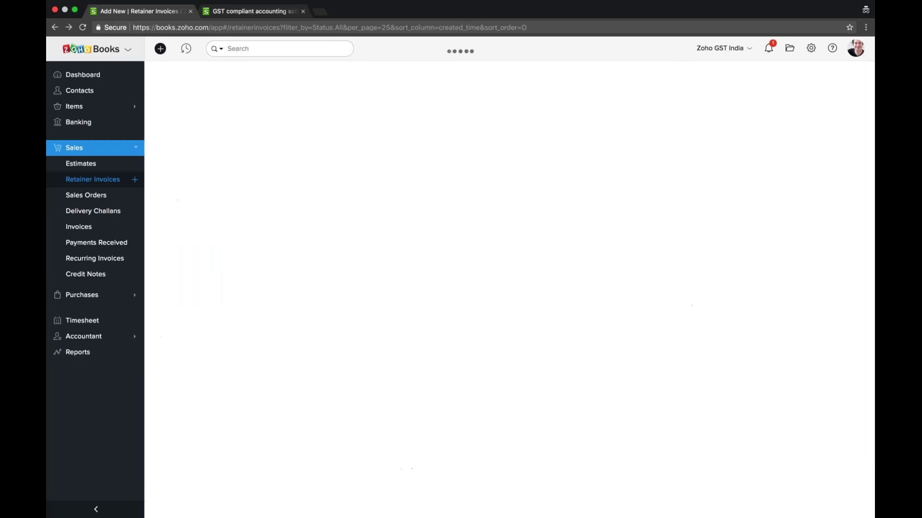
# Step: Go to the sales orders list and start a new sales order for the second listed customer
pyautogui.click(95, 198)
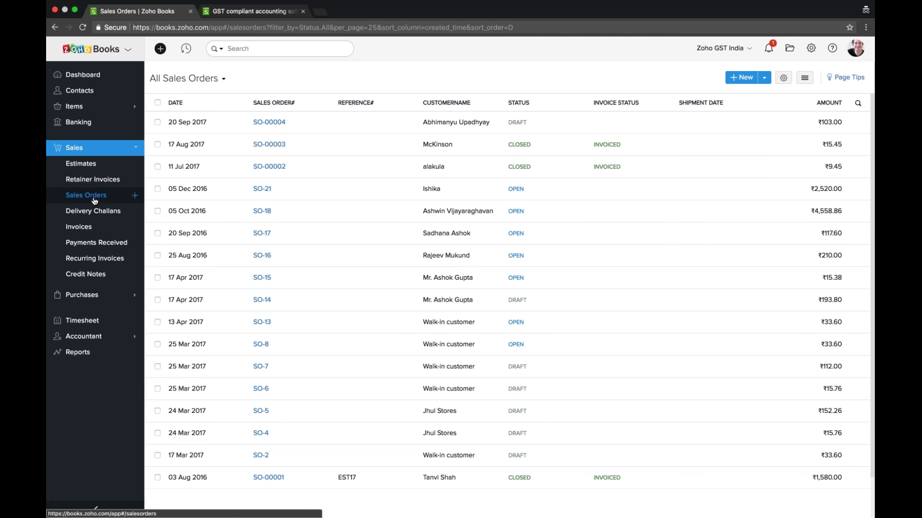
pyautogui.click(741, 77)
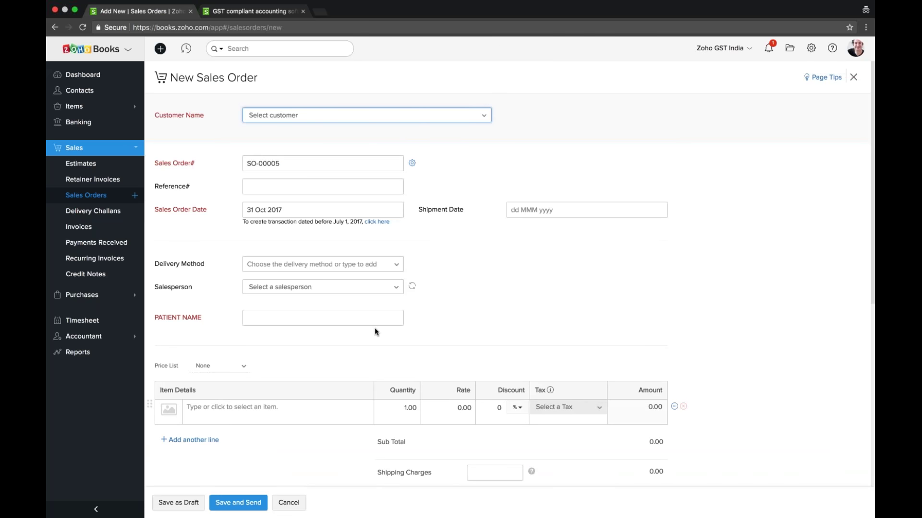
pyautogui.click(366, 116)
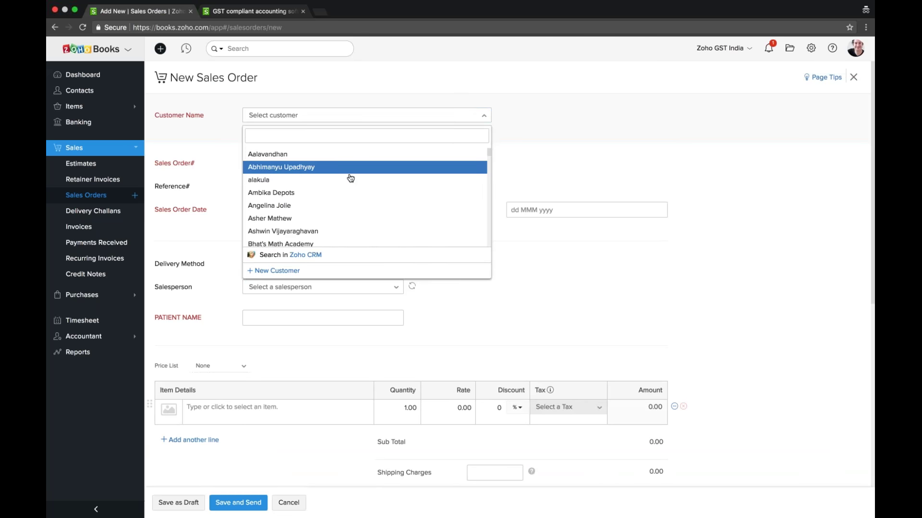
pyautogui.click(350, 168)
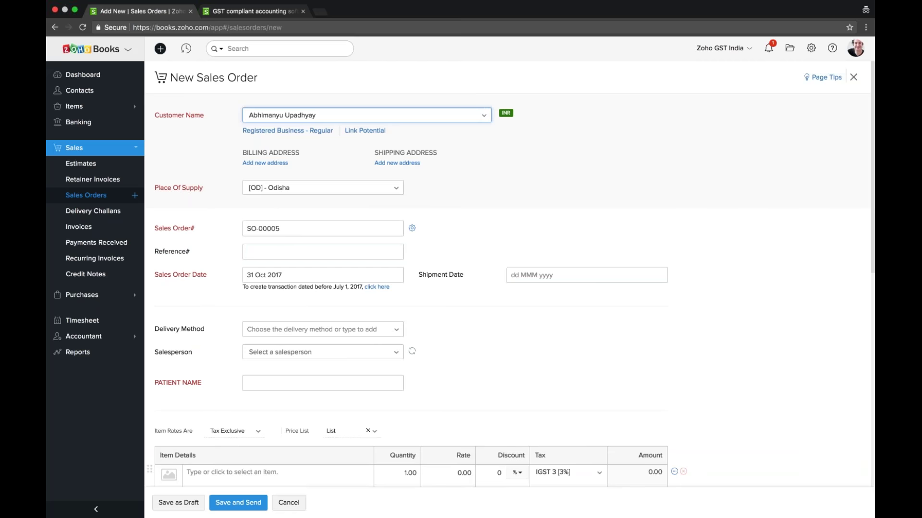
# Step: Browse the items available for the sales order's first line without picking one
pyautogui.scroll(-2, 312, 286)
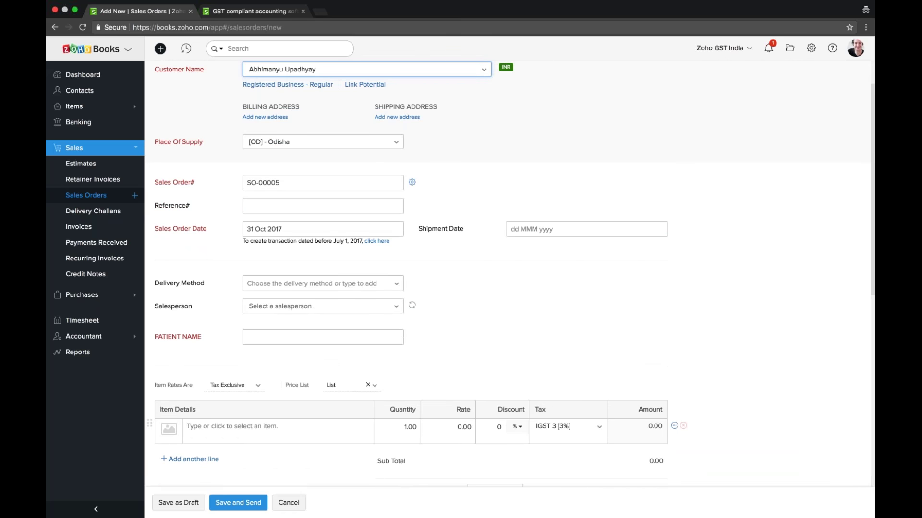
pyautogui.scroll(-4, 289, 342)
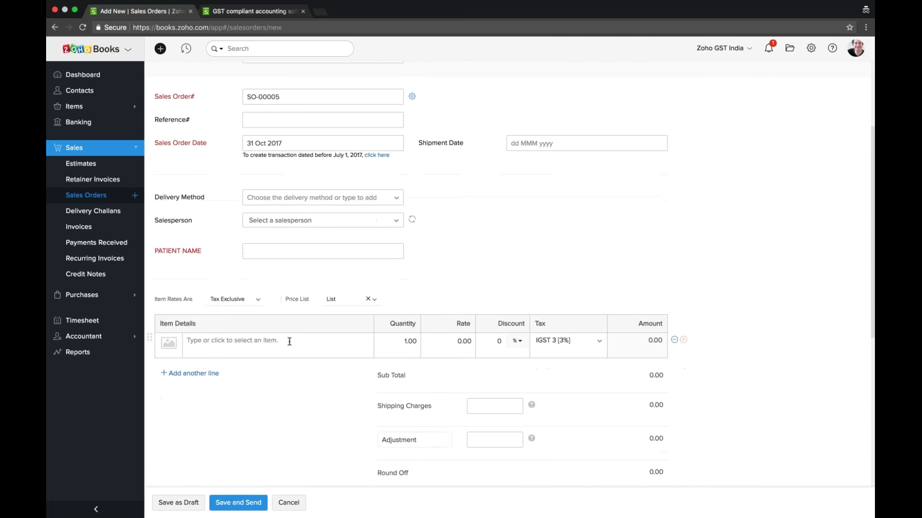
pyautogui.click(290, 342)
pyautogui.press('Down')
pyautogui.press('Down')
pyautogui.press('Down')
pyautogui.press('Down')
pyautogui.press('Down')
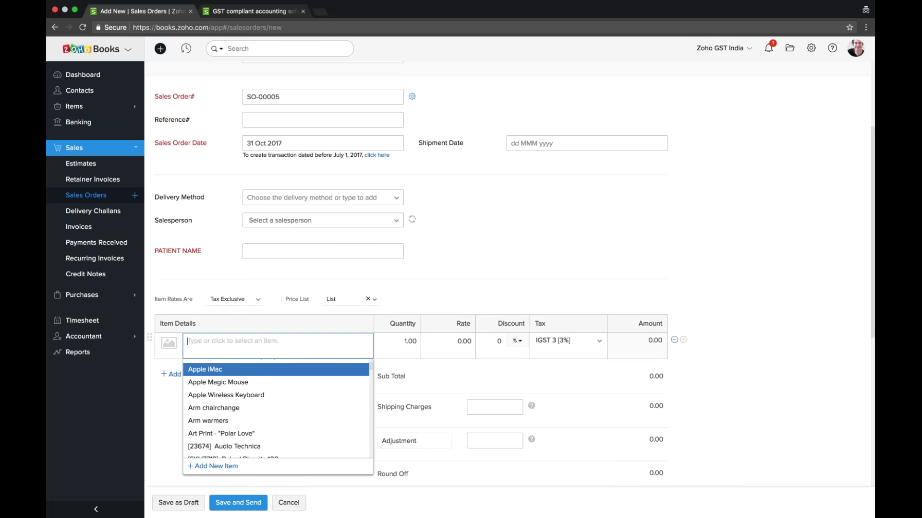
pyautogui.press('Down')
pyautogui.press('Down')
pyautogui.press('Down')
pyautogui.click(166, 420)
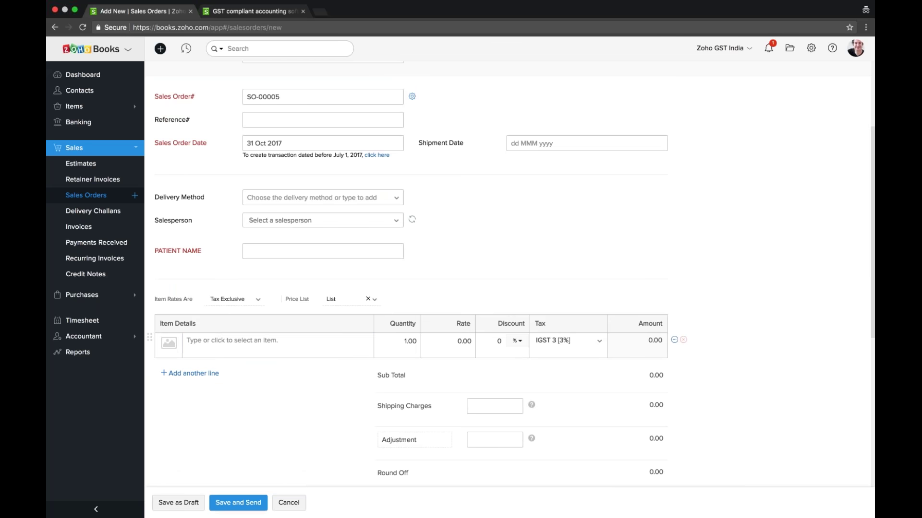
# Step: Leave the unsaved sales order for the Delivery Challans list and start a new delivery challan
pyautogui.click(101, 212)
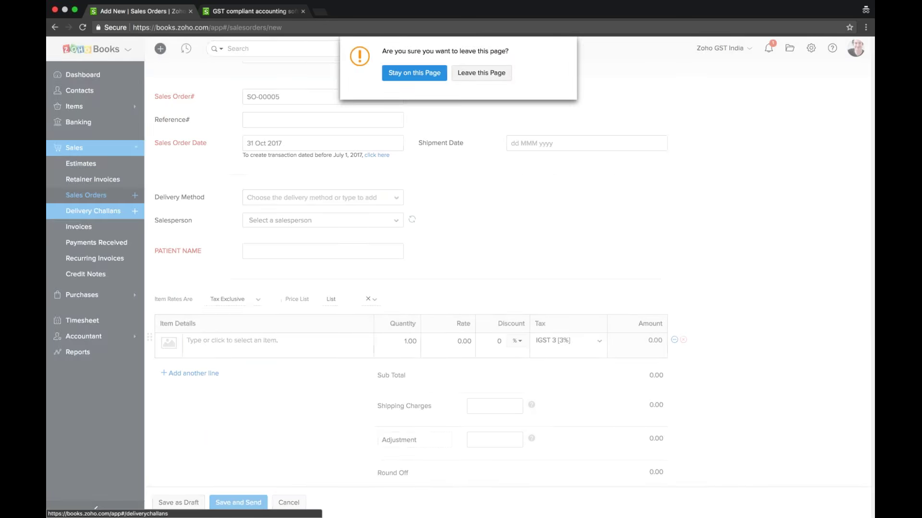
pyautogui.click(485, 74)
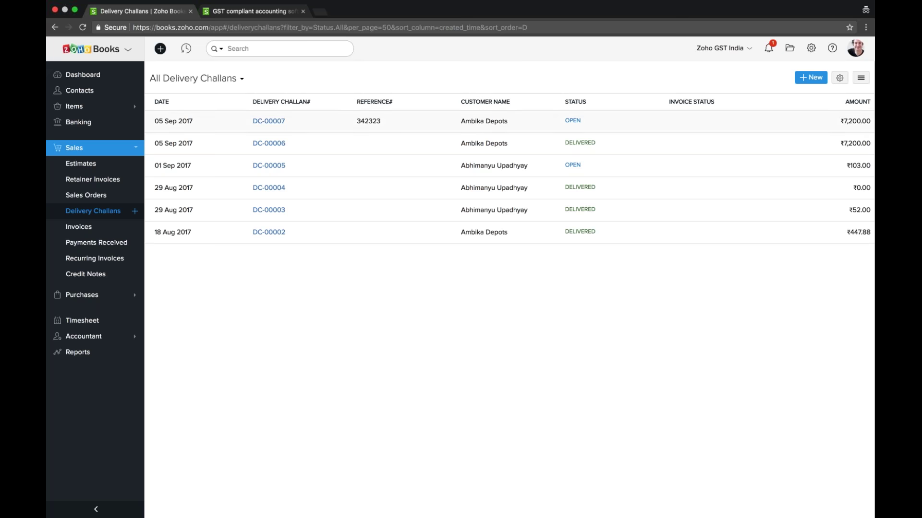
pyautogui.click(811, 78)
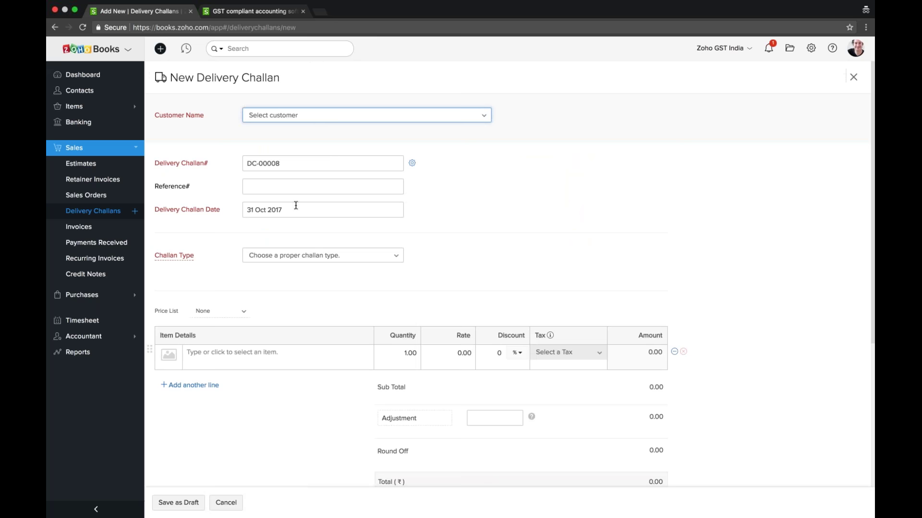
# Step: Set the delivery challan's type to Others and view the items available for its first line
pyautogui.click(307, 255)
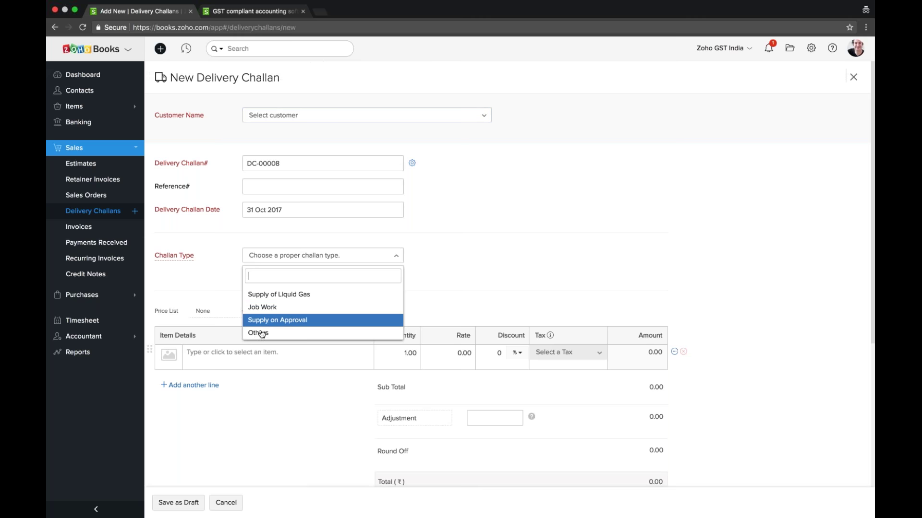
pyautogui.press('Return')
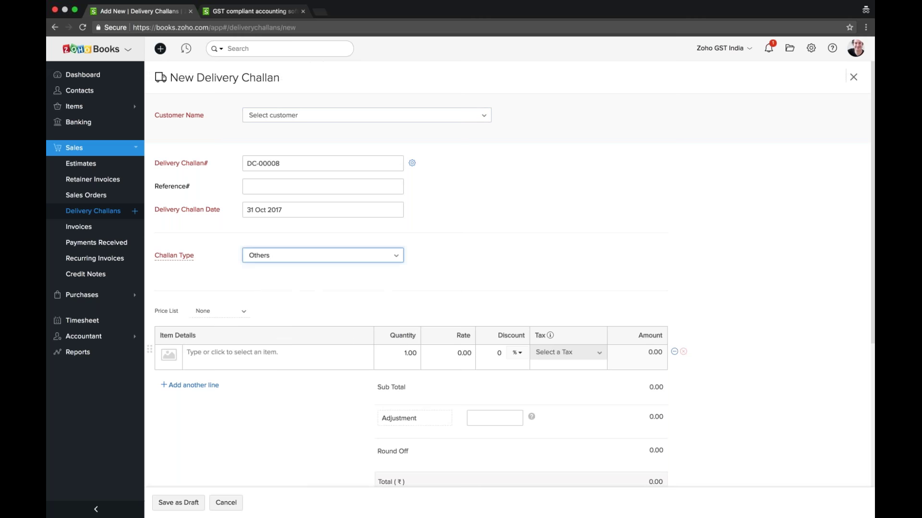
pyautogui.click(262, 320)
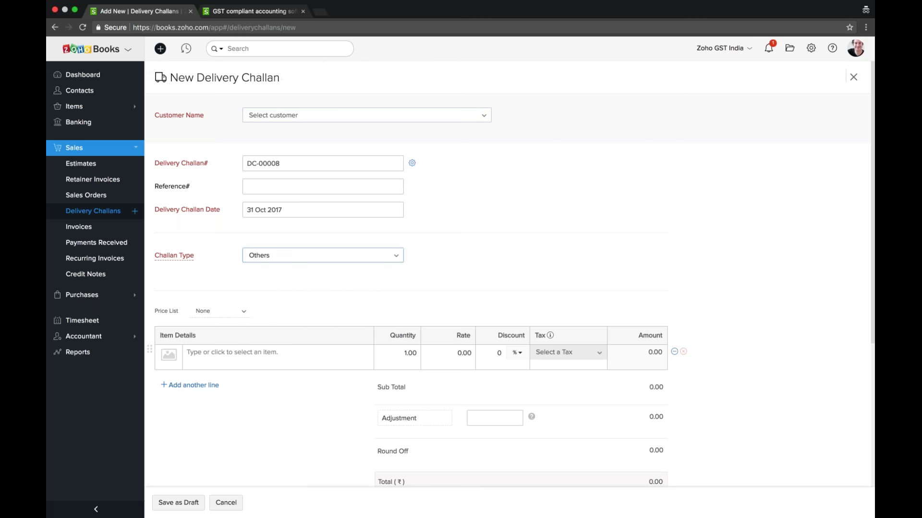
pyautogui.click(279, 362)
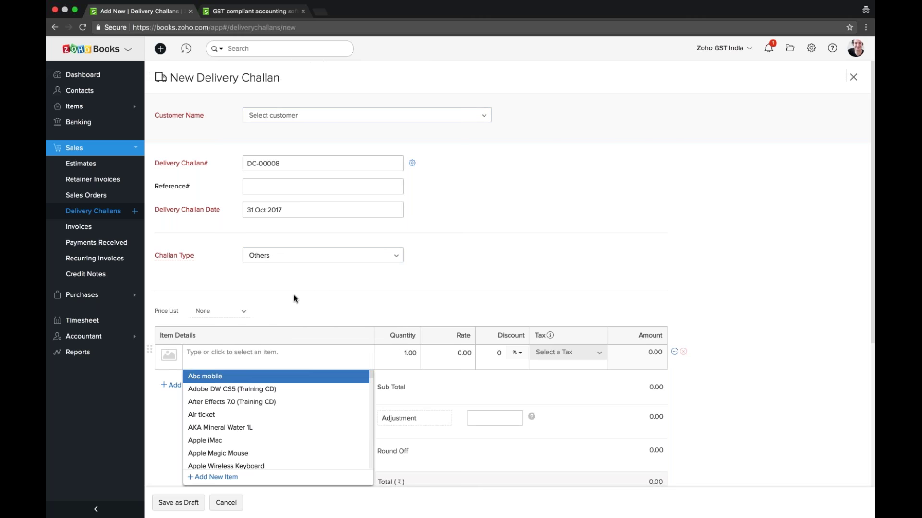
pyautogui.scroll(-5, 295, 298)
pyautogui.scroll(5, 295, 299)
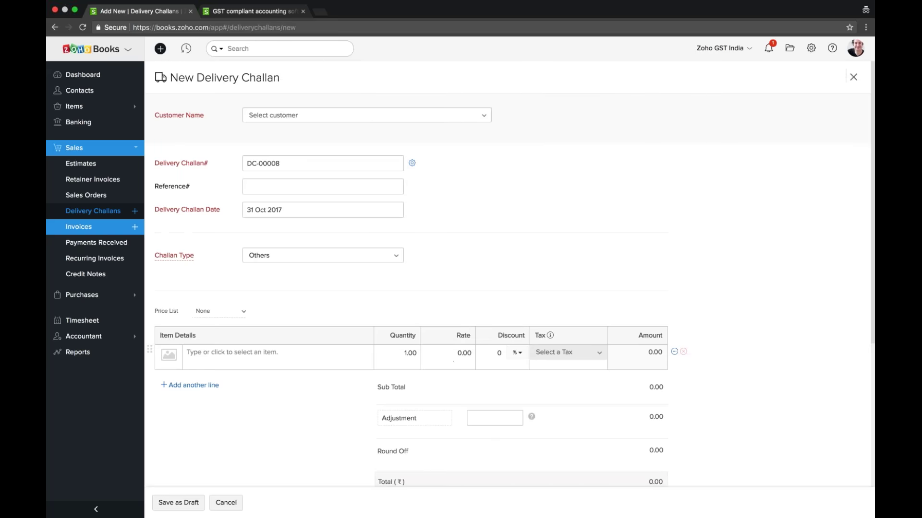
# Step: Leave the delivery challan for the Invoices list and start a new invoice for the second listed customer
pyautogui.click(79, 226)
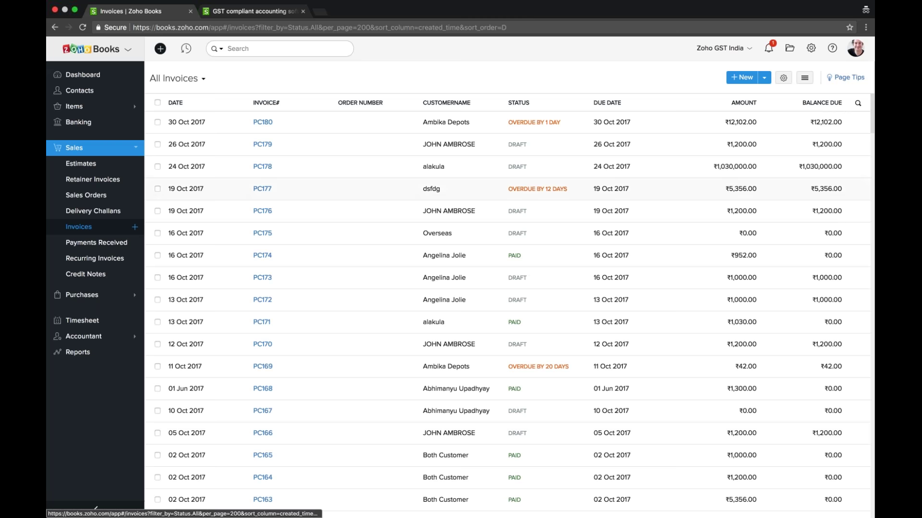
pyautogui.click(742, 77)
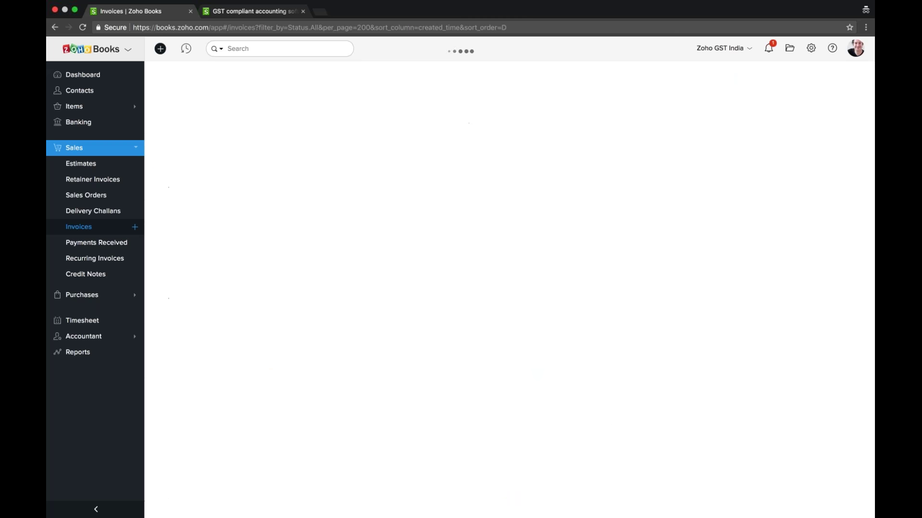
pyautogui.click(437, 120)
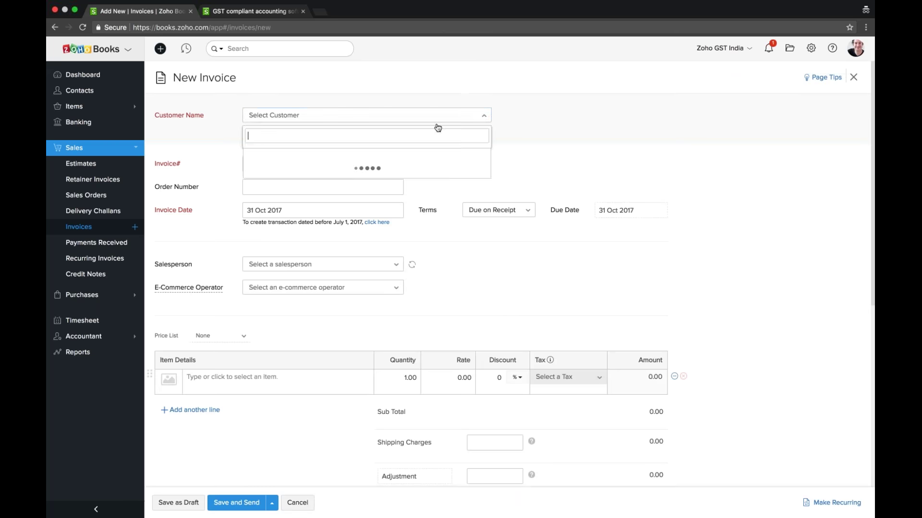
pyautogui.click(422, 169)
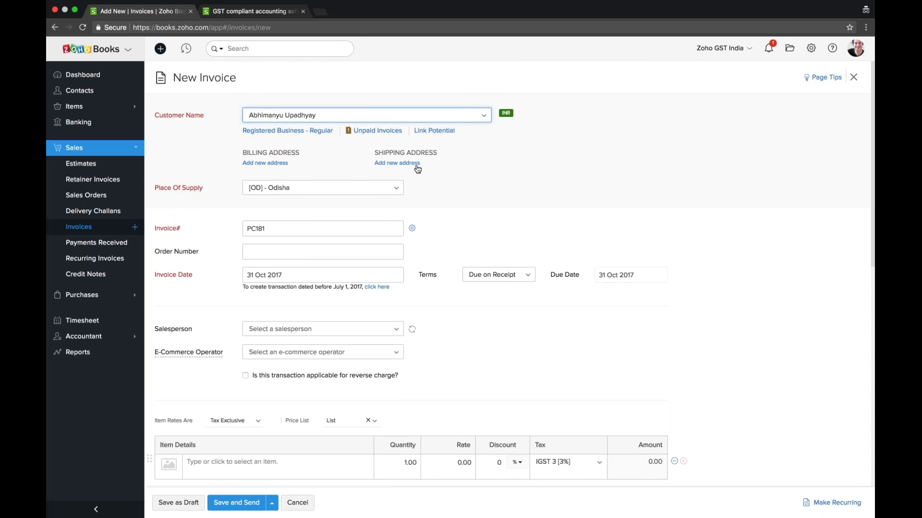
# Step: Add Air ticket to the invoice's first line and remove the List price list, applying the original item rates
pyautogui.scroll(-3, 418, 168)
pyautogui.click(315, 356)
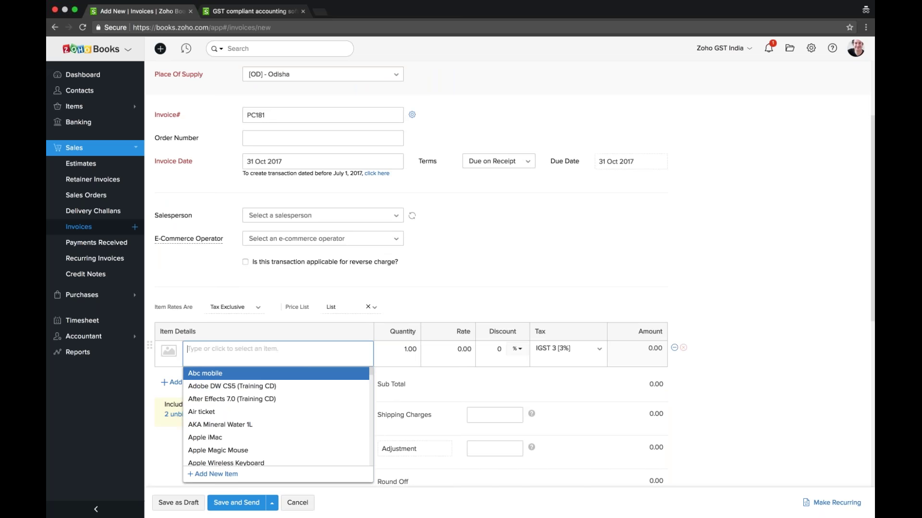
pyautogui.click(297, 414)
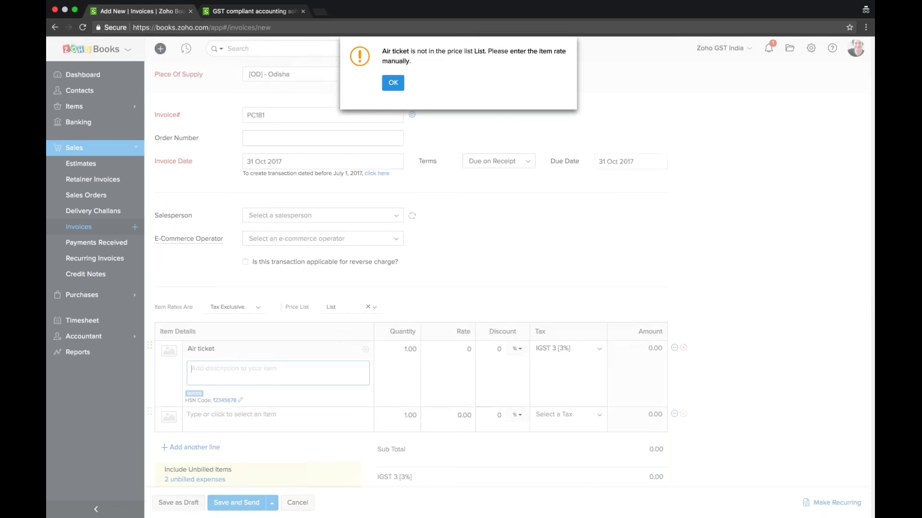
pyautogui.click(393, 85)
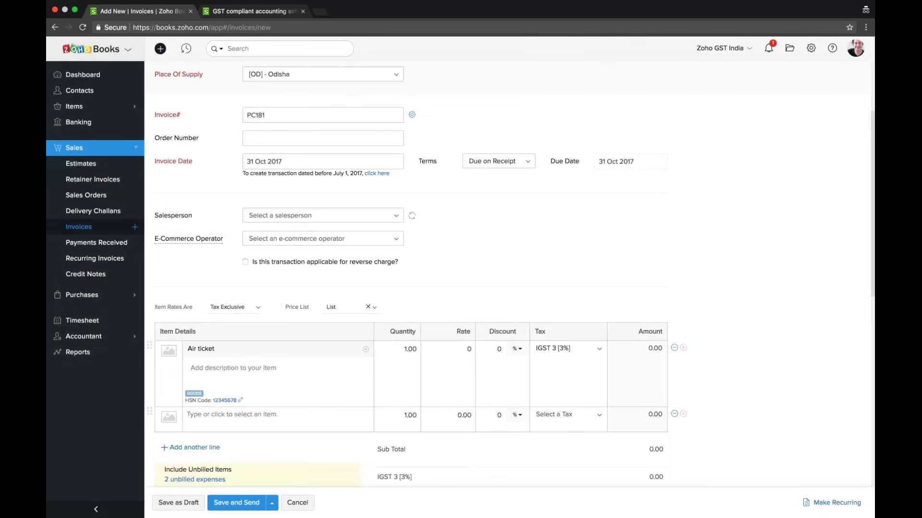
pyautogui.click(368, 307)
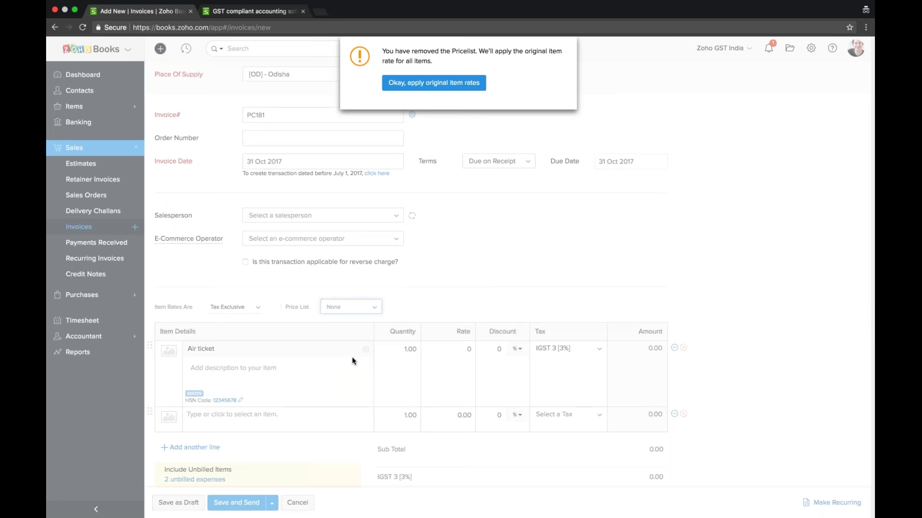
pyautogui.click(434, 82)
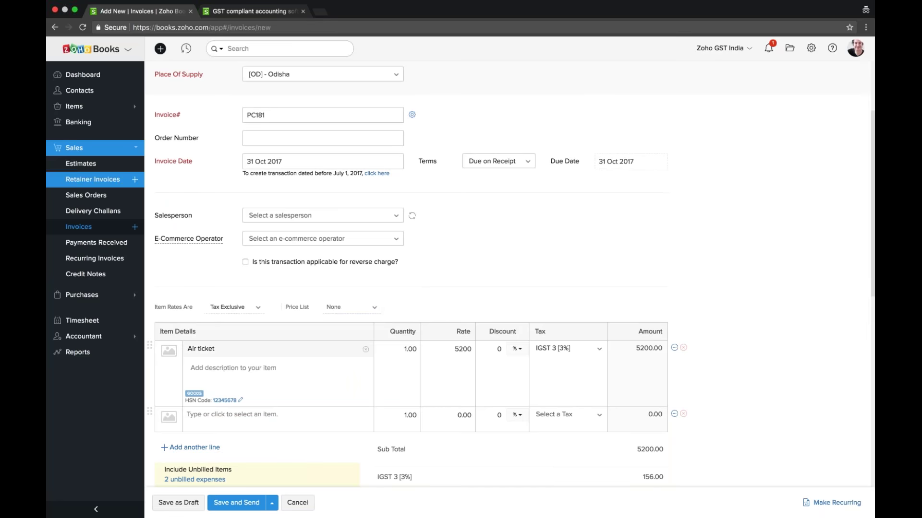
# Step: Leave the unsaved invoice for the Invoices list and open the paid invoice dated 16 Oct 2017
pyautogui.click(84, 234)
pyautogui.click(479, 70)
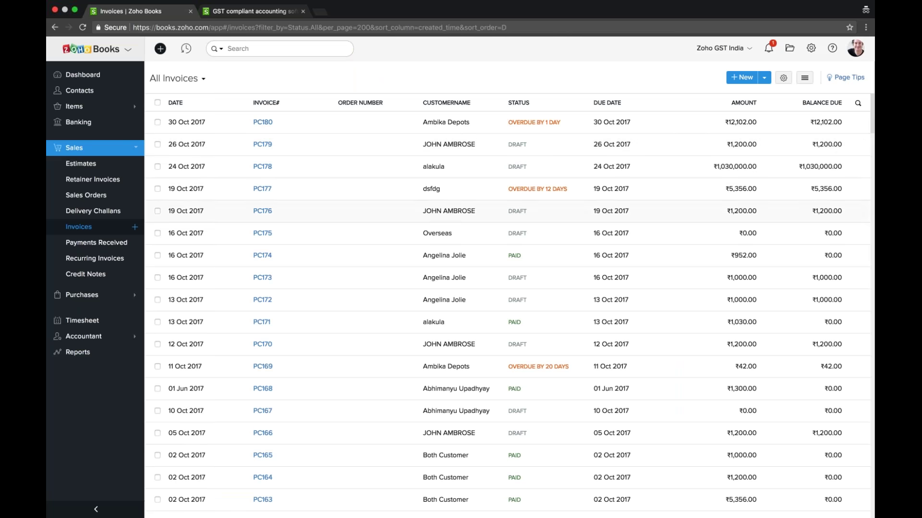
pyautogui.click(461, 255)
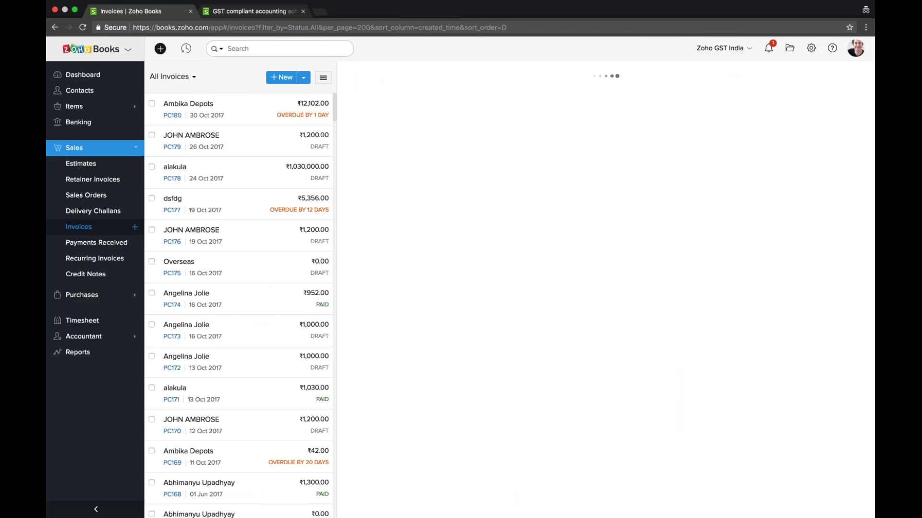
# Step: Examine the paid invoice's GSTIN, line item, tax and totals down to the notes
pyautogui.scroll(-2, 670, 313)
pyautogui.scroll(-1, 671, 314)
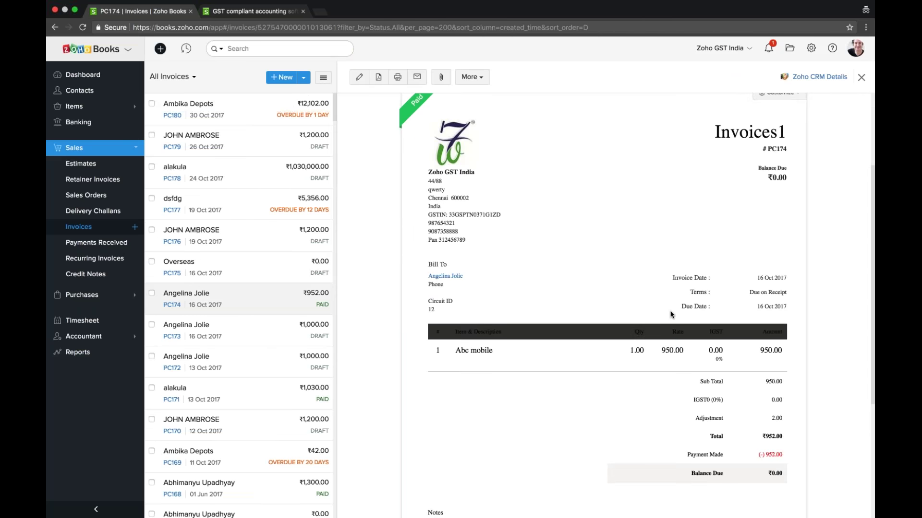
pyautogui.moveTo(429, 214); pyautogui.dragTo(500, 215)
pyautogui.click(501, 241)
pyautogui.scroll(-1, 501, 241)
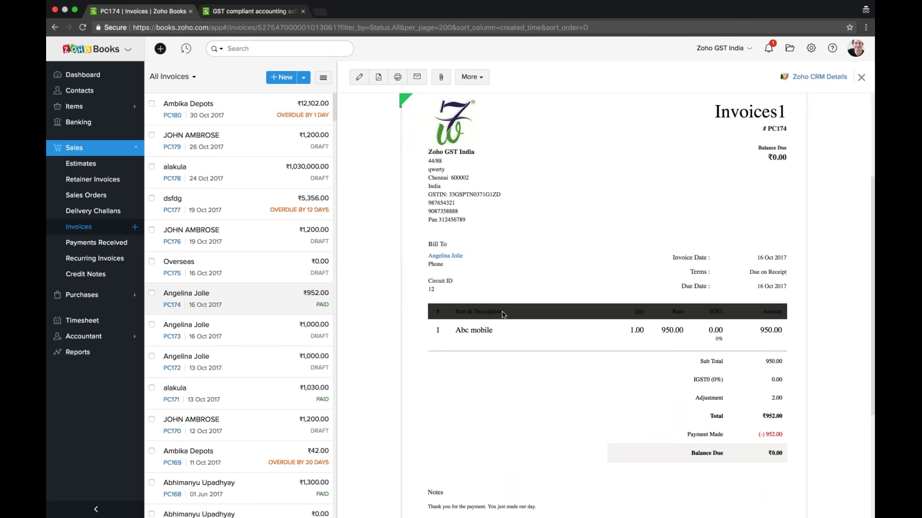
pyautogui.scroll(-1, 503, 314)
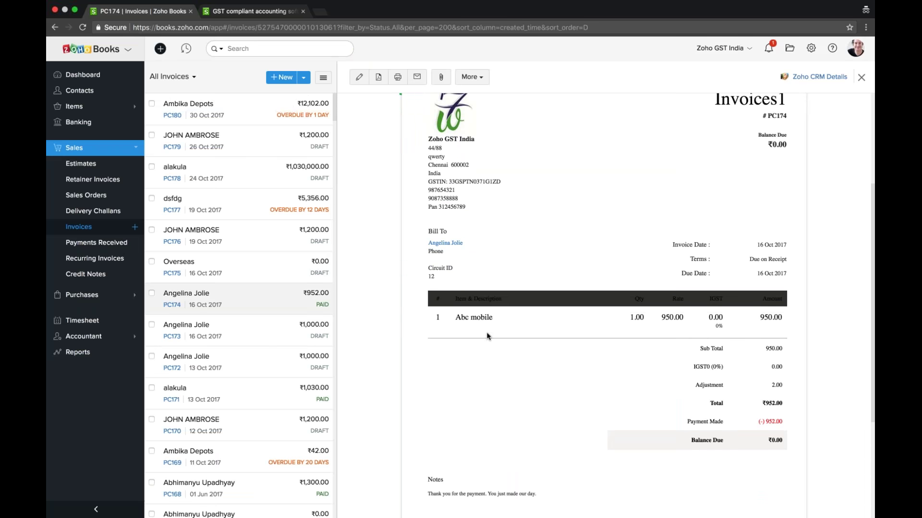
# Step: Open the draft invoice dated 26 Oct 2017 and examine its place of supply, HSN/SAC code, IGST and template details
pyautogui.click(245, 170)
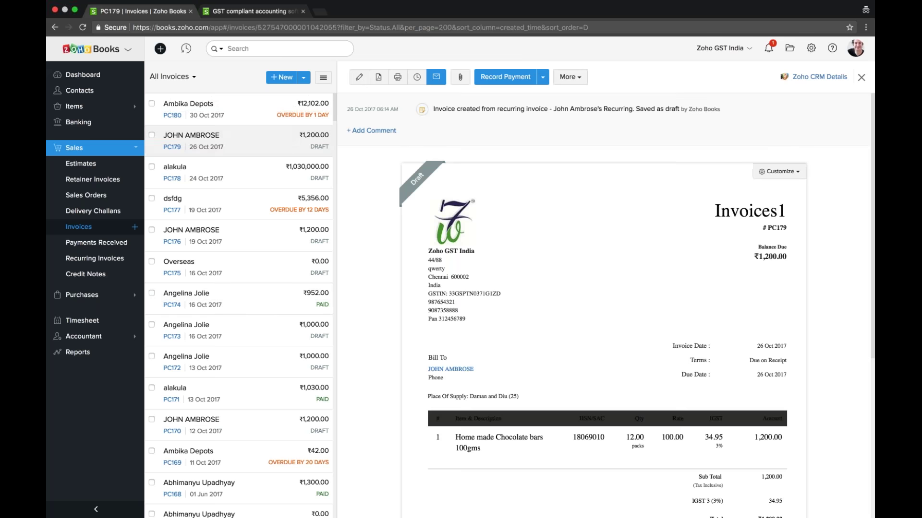
pyautogui.scroll(-1, 605, 307)
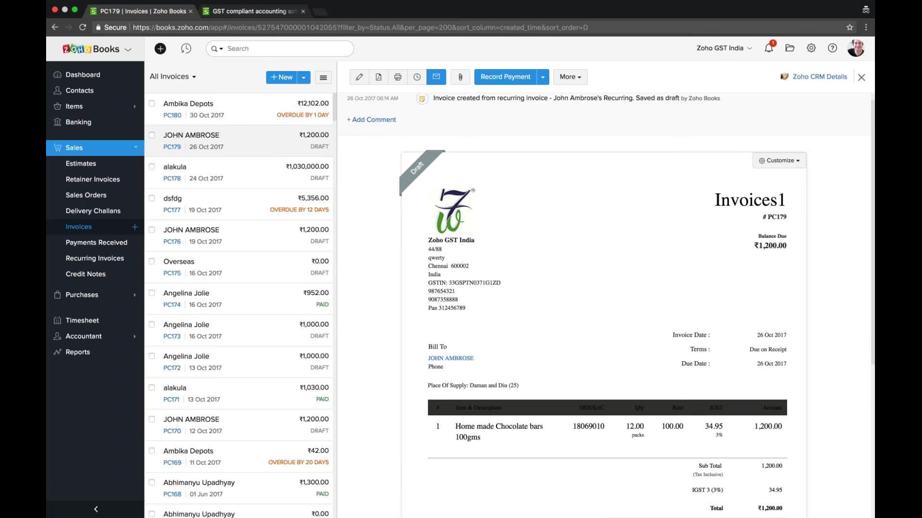
pyautogui.tripleClick(472, 385)
pyautogui.moveTo(566, 429); pyautogui.dragTo(608, 427)
pyautogui.scroll(-3, 608, 427)
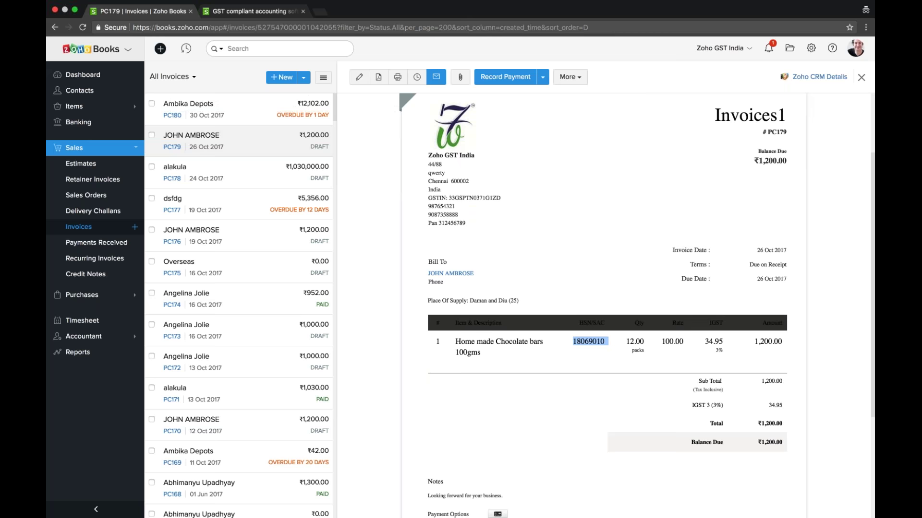
pyautogui.moveTo(692, 405); pyautogui.dragTo(724, 405)
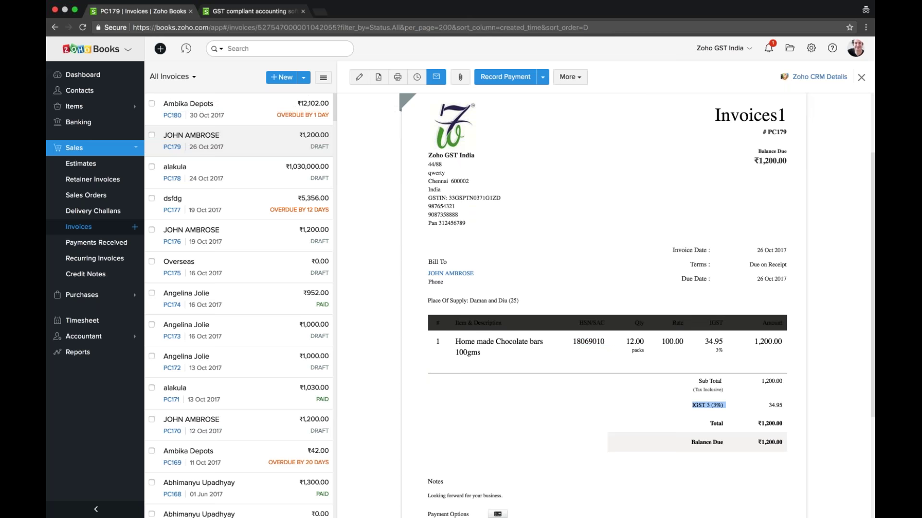
pyautogui.scroll(-5, 698, 306)
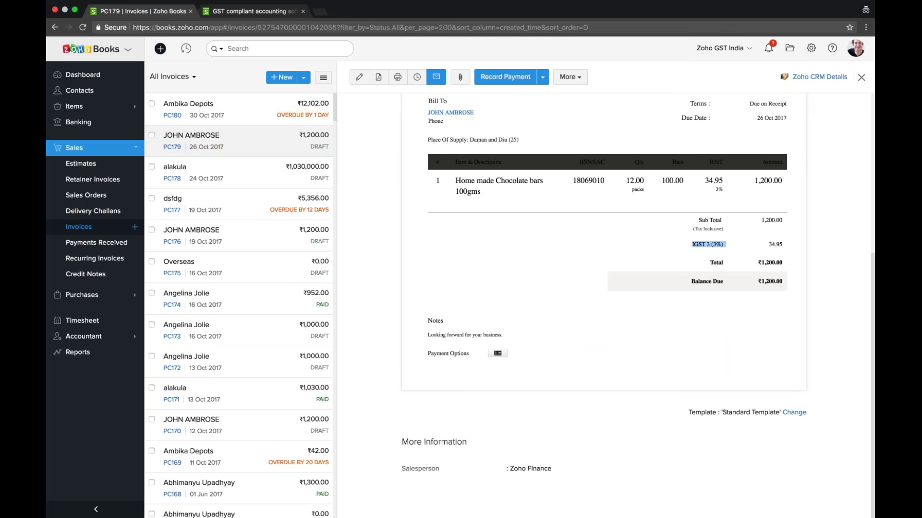
pyautogui.click(601, 388)
pyautogui.scroll(8, 601, 388)
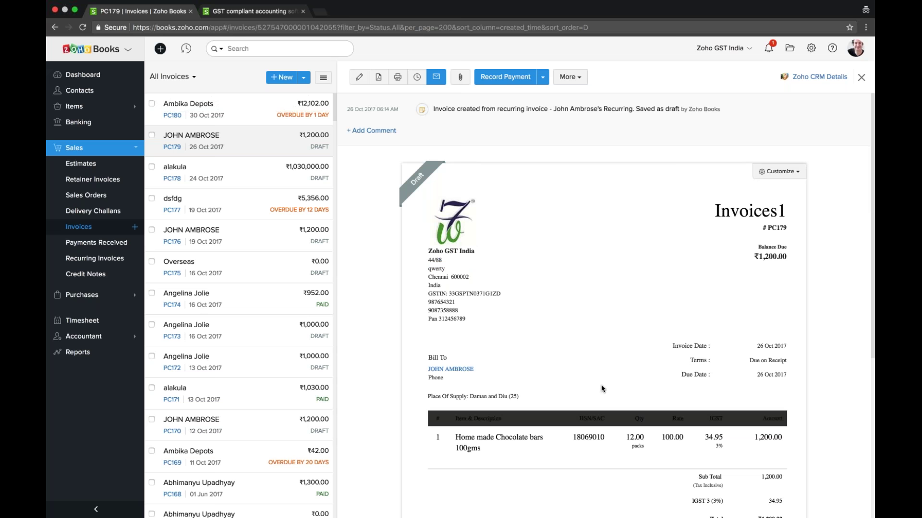
# Step: From Payments Received, start a new invoice payment for Ambika Depots and review its unpaid invoices and payment summary
pyautogui.click(85, 245)
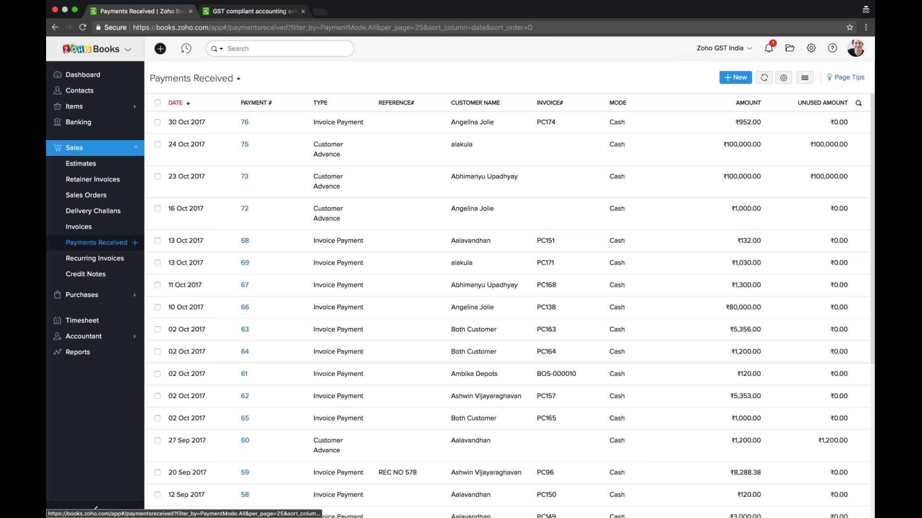
pyautogui.click(735, 78)
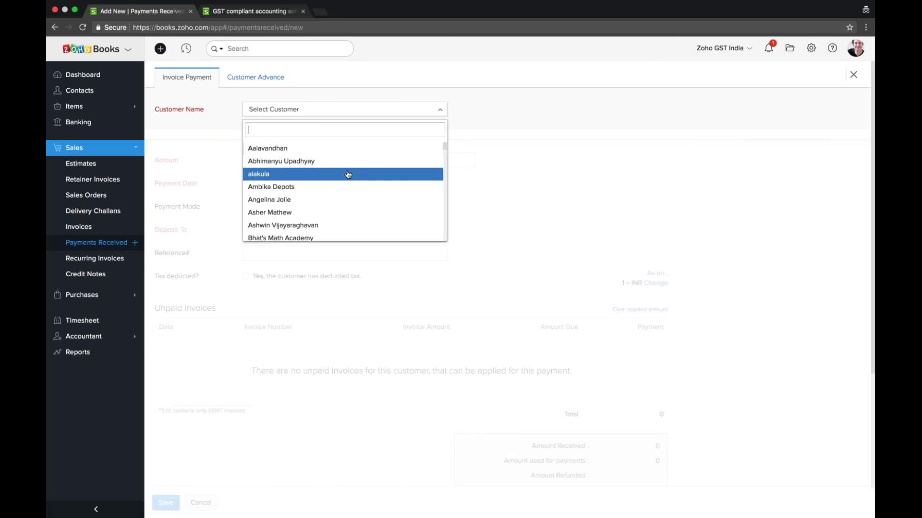
pyautogui.click(347, 187)
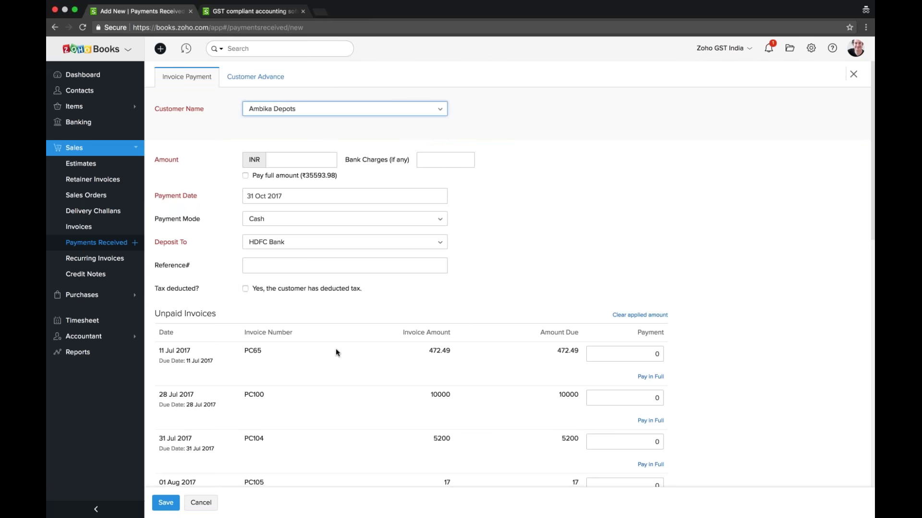
pyautogui.scroll(-3, 336, 348)
pyautogui.scroll(-10, 336, 352)
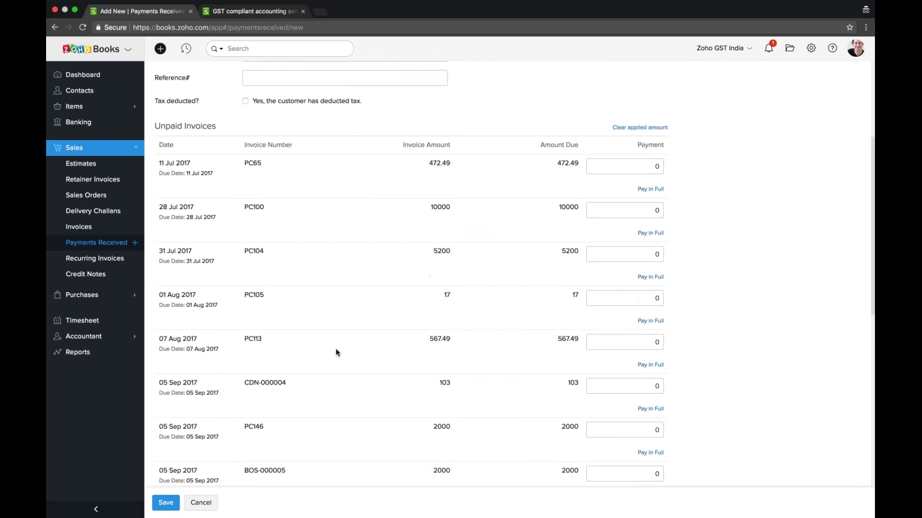
pyautogui.scroll(-4, 336, 353)
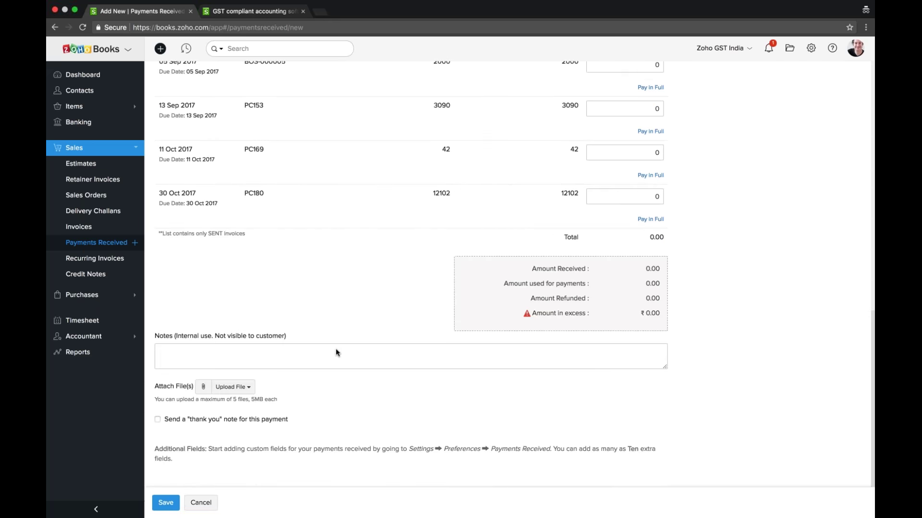
pyautogui.scroll(15, 335, 353)
# Step: Leave the unsaved payment for the Recurring Invoices list, and start a new credit note for the second listed customer
pyautogui.click(95, 259)
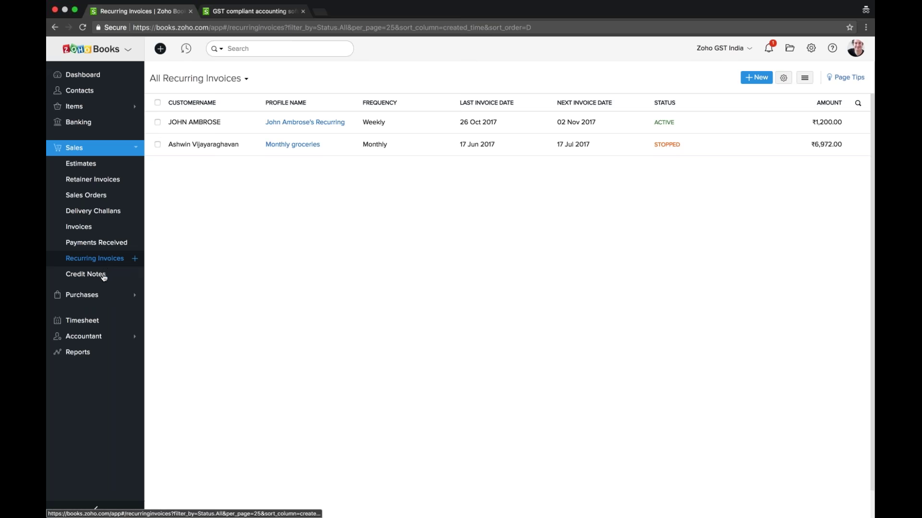
pyautogui.click(101, 279)
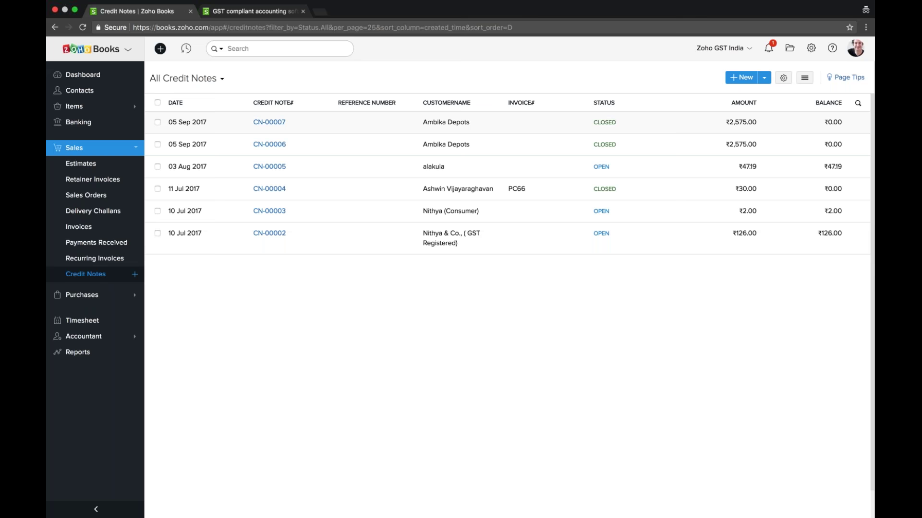
pyautogui.click(742, 77)
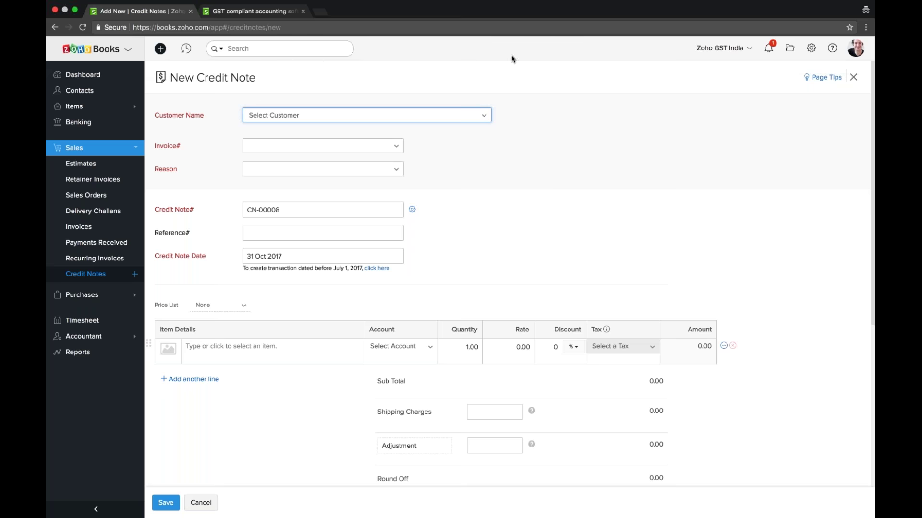
pyautogui.click(391, 118)
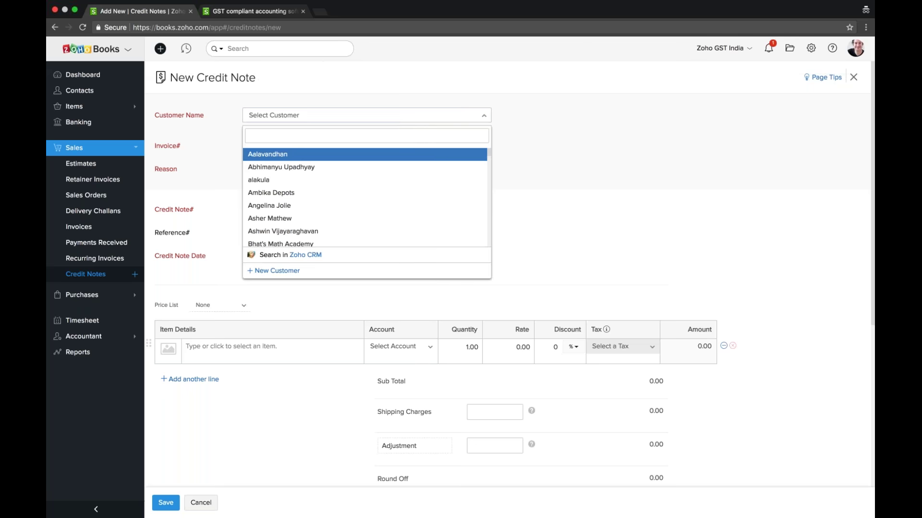
pyautogui.click(380, 167)
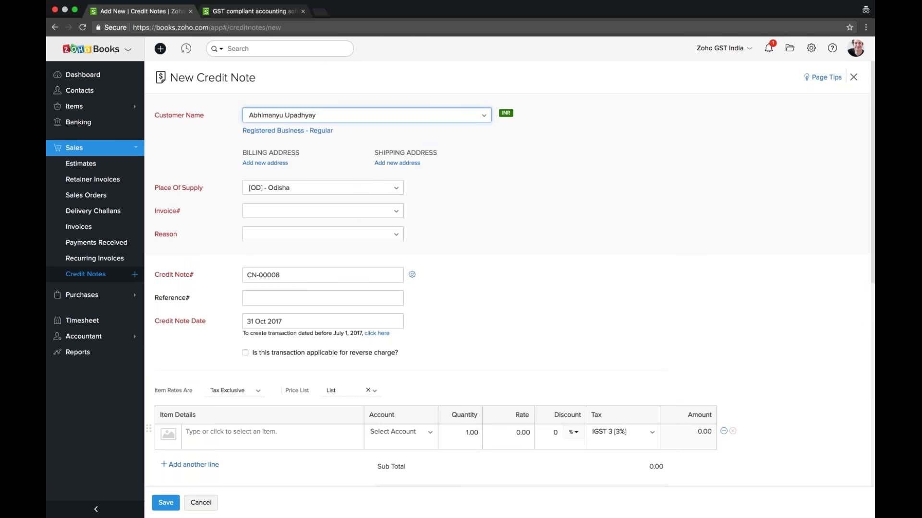
# Step: Link the credit note to invoice INV-12 and set its reason to Sales Return
pyautogui.click(326, 211)
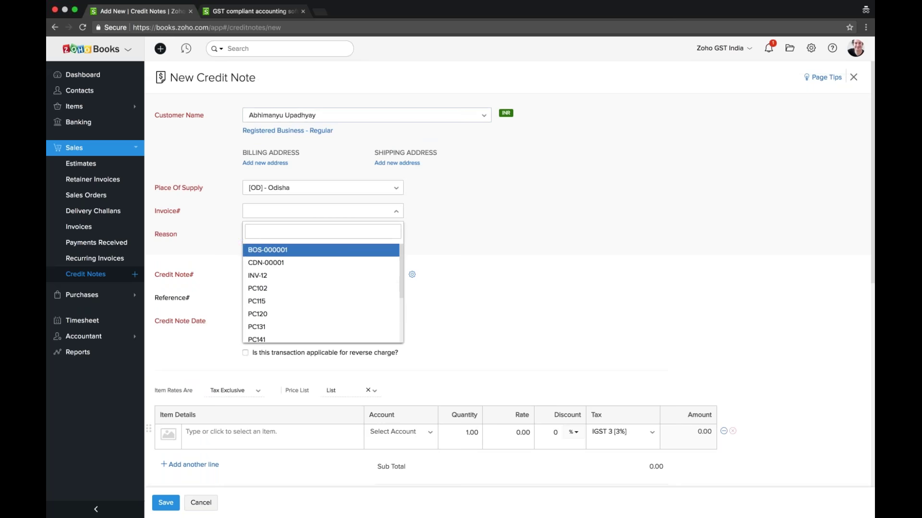
pyautogui.click(328, 277)
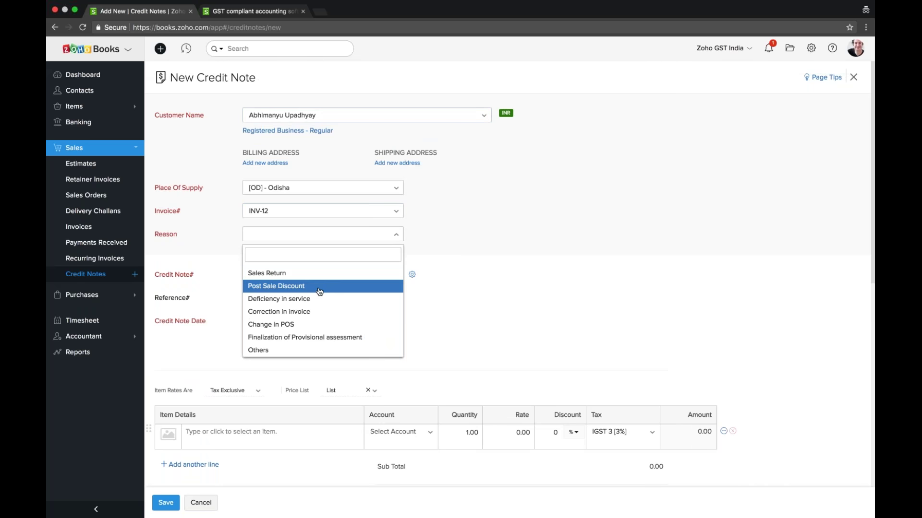
pyautogui.scroll(-1, 323, 306)
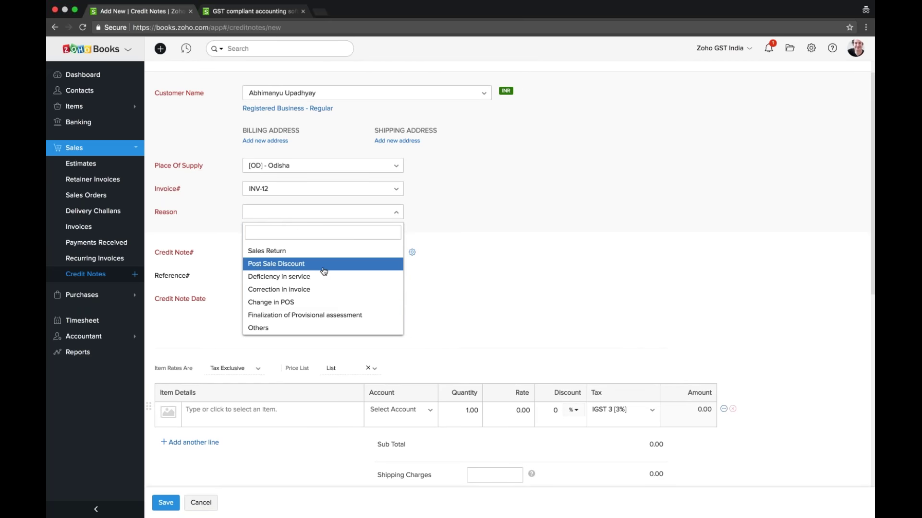
pyautogui.click(324, 251)
# Step: Add Apple Wireless Keyboard to the credit note's first line
pyautogui.click(230, 409)
pyautogui.scroll(-2, 288, 439)
pyautogui.press('Escape')
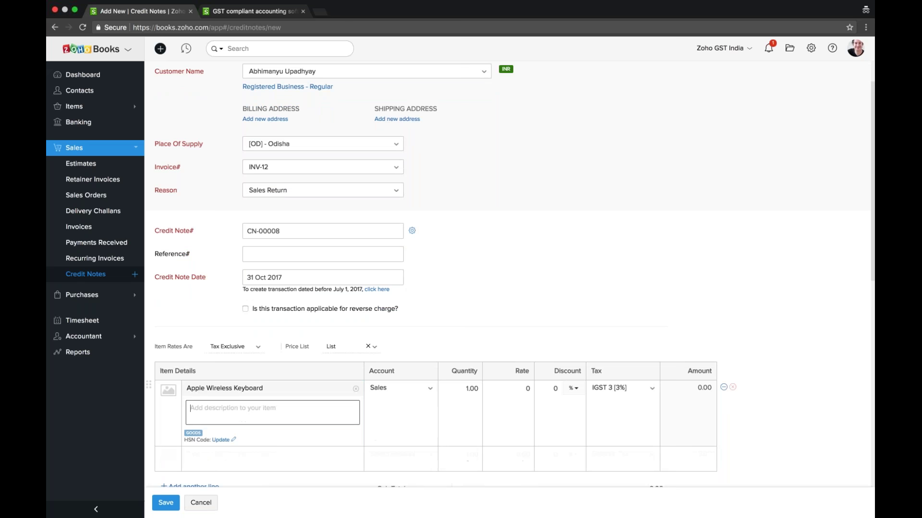
pyautogui.press('Return')
# Step: Remove the List price list from the credit note, applying the original item rates, and save the credit note
pyautogui.click(368, 346)
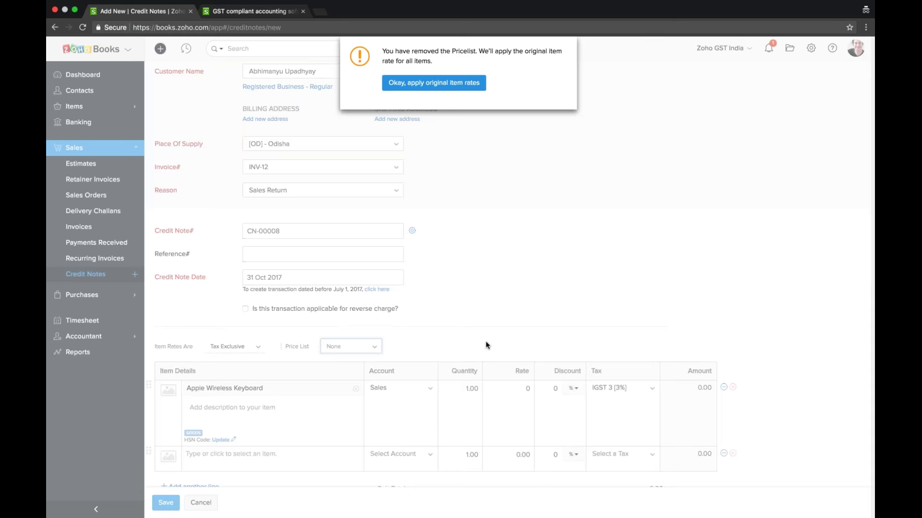
pyautogui.click(444, 89)
pyautogui.scroll(-10, 445, 262)
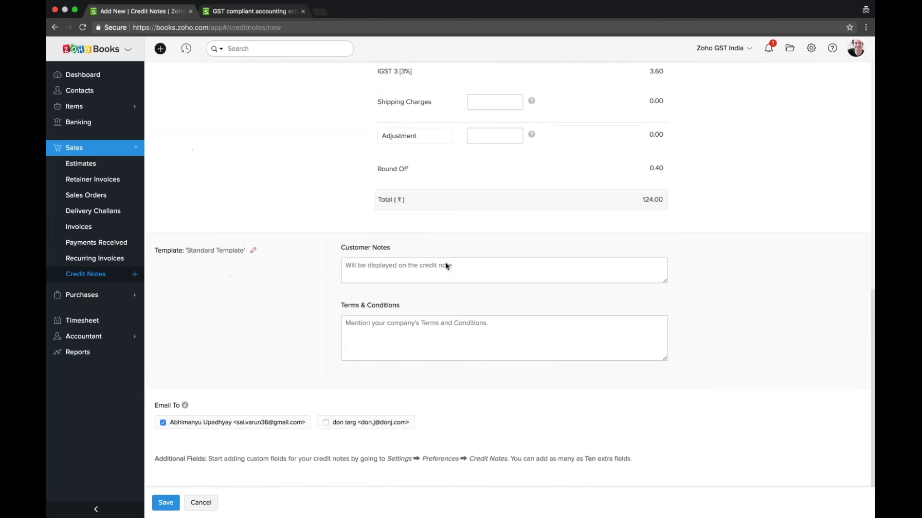
pyautogui.hotkey('ctrl', 's')
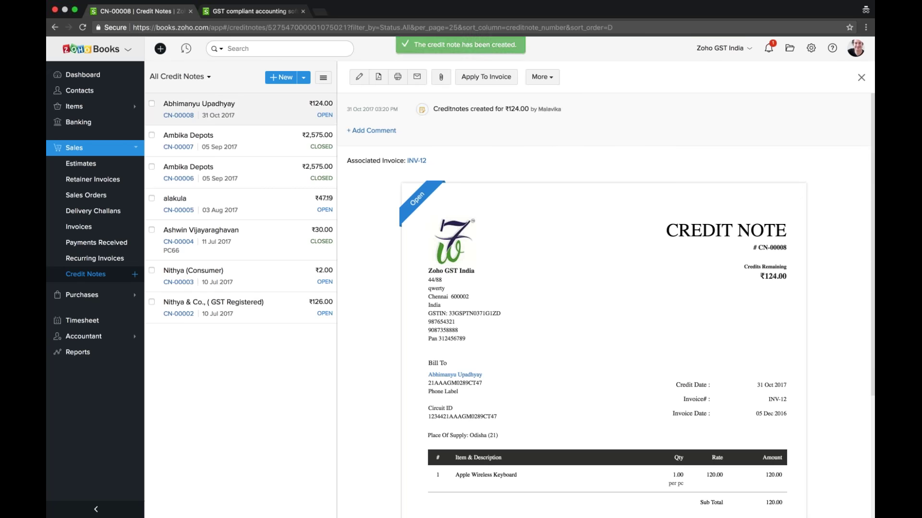
# Step: View the additional actions available for the saved credit note, such as Refund, Void and Delete
pyautogui.click(543, 77)
pyautogui.click(504, 106)
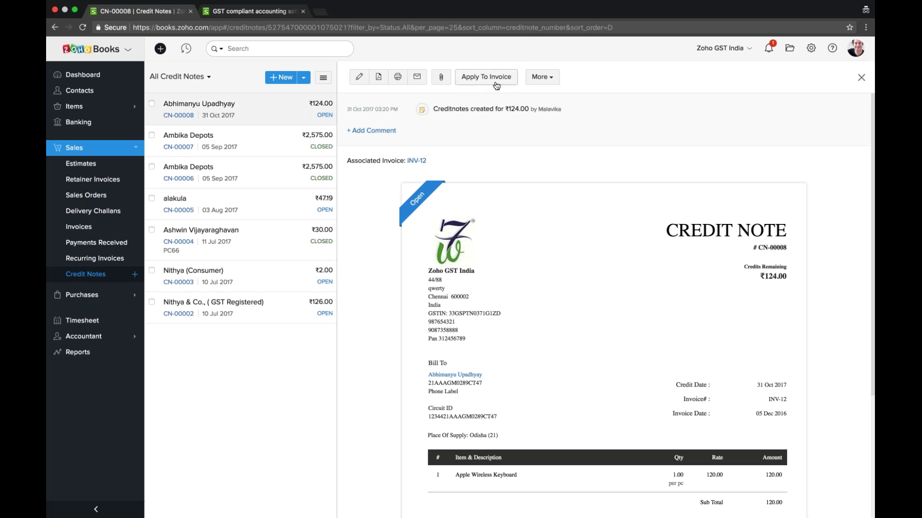
pyautogui.click(541, 77)
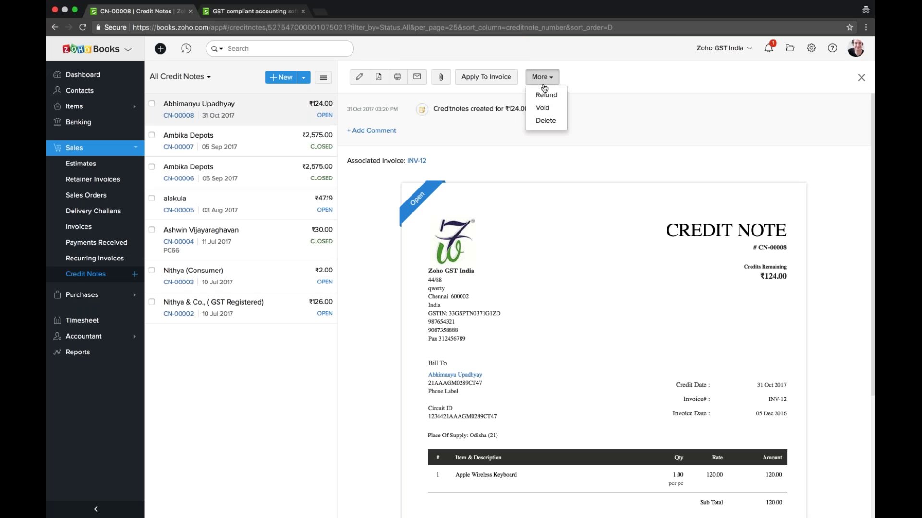
pyautogui.click(549, 110)
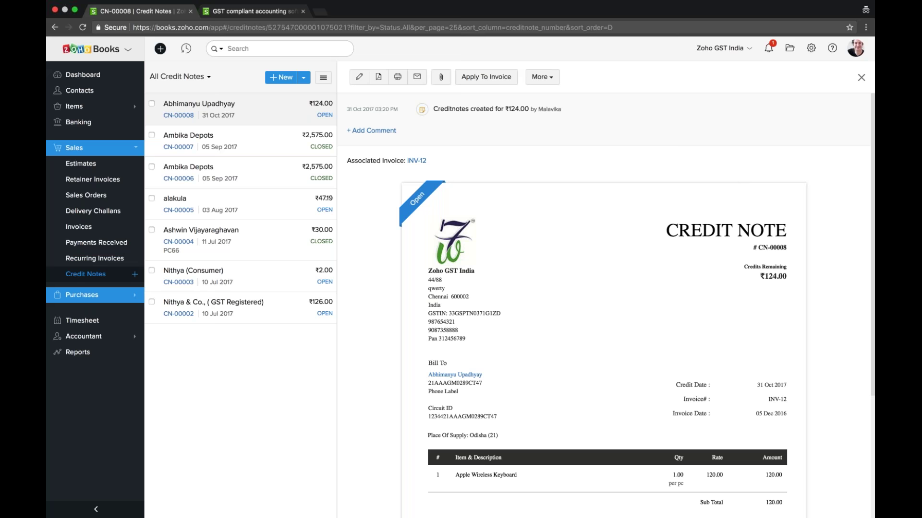
# Step: Open the Expenses list under Purchases and look at the options for uploading an expense
pyautogui.click(81, 295)
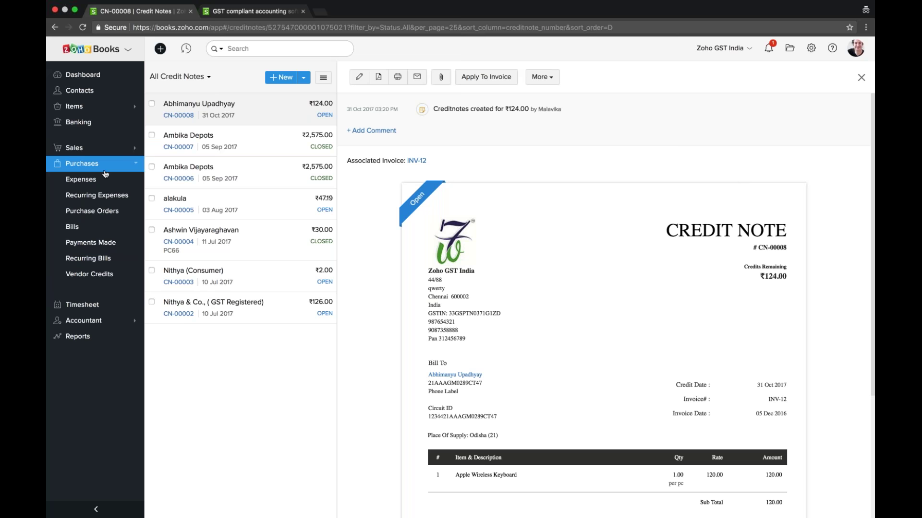
pyautogui.click(100, 180)
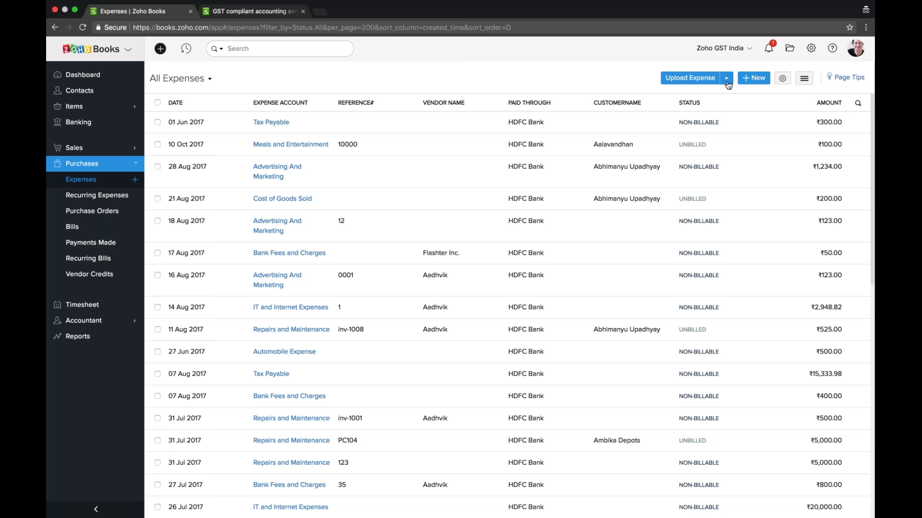
pyautogui.click(710, 78)
pyautogui.click(573, 176)
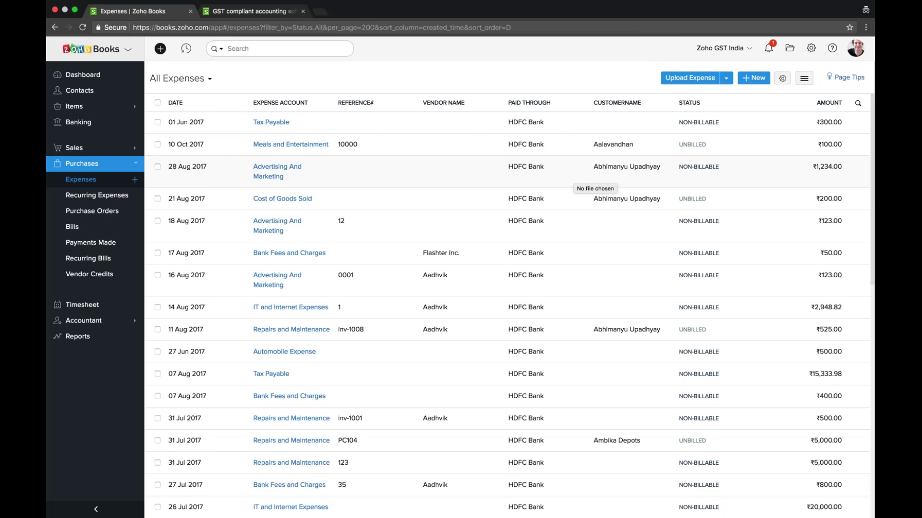
# Step: Start a new expense with Cost of Goods Sold as the expense account and Goods as the expense type
pyautogui.click(753, 78)
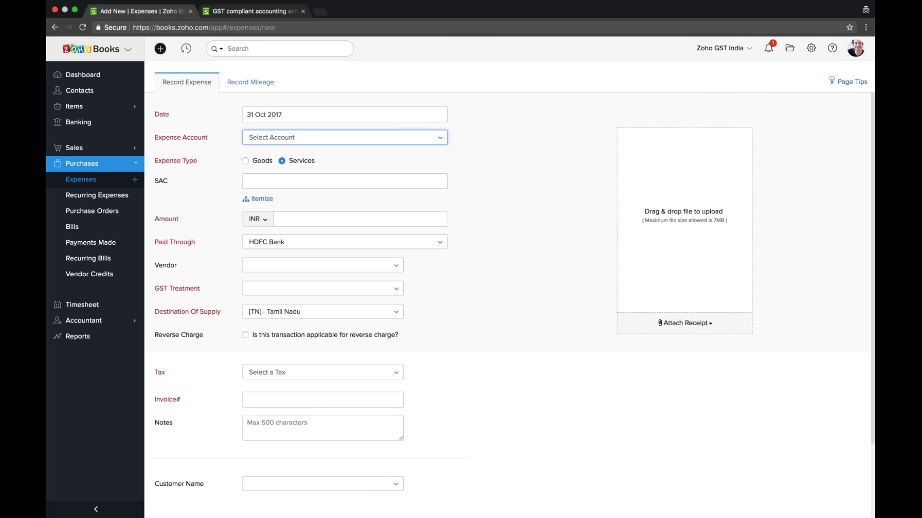
pyautogui.click(344, 141)
pyautogui.click(332, 187)
pyautogui.click(263, 163)
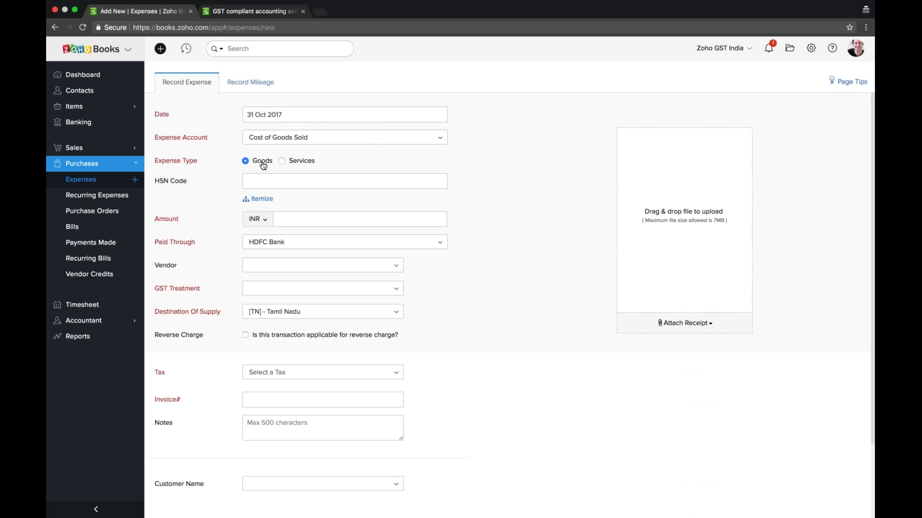
pyautogui.click(255, 183)
# Step: Select the first listed vendor for the expense, and leave the form unsaved for the Recurring Expenses list
pyautogui.click(296, 267)
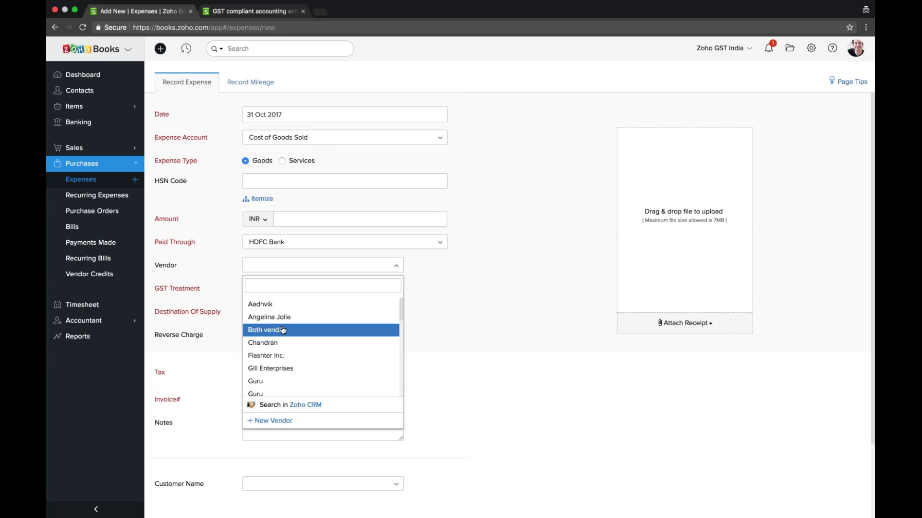
pyautogui.click(279, 305)
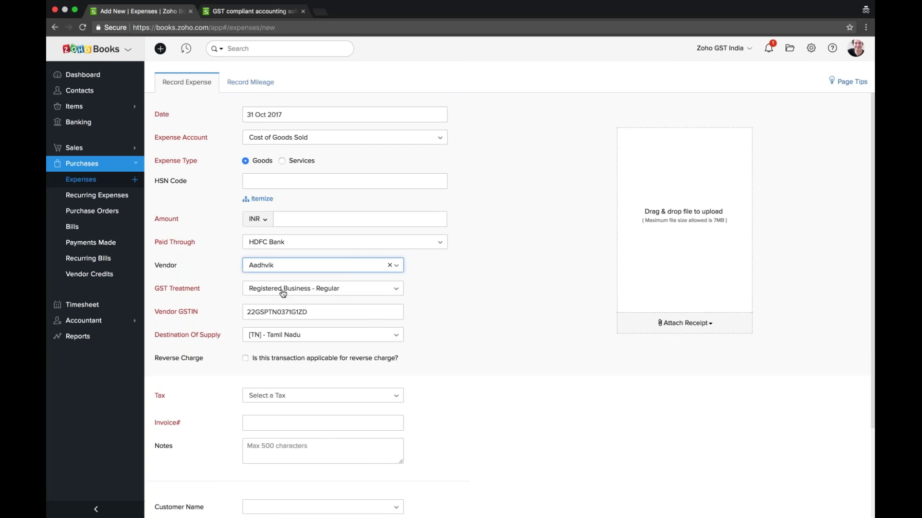
pyautogui.scroll(-5, 284, 293)
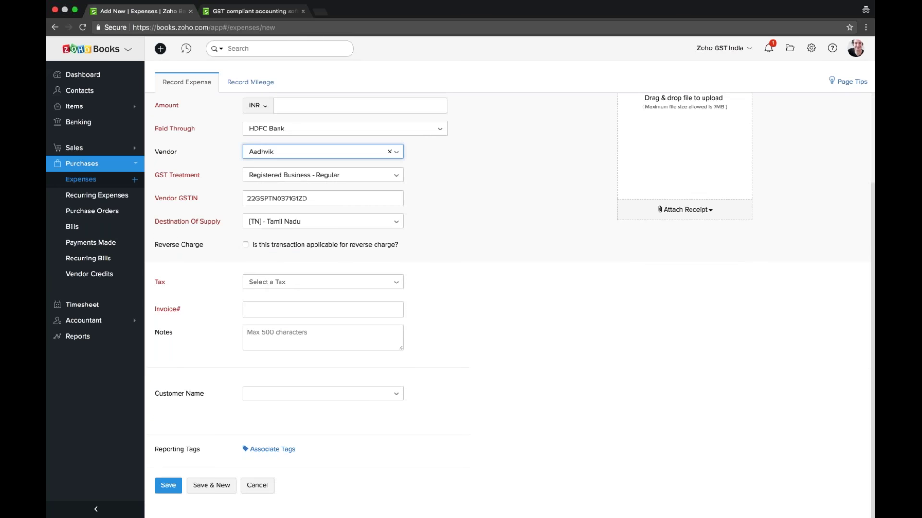
pyautogui.click(97, 195)
pyautogui.click(481, 73)
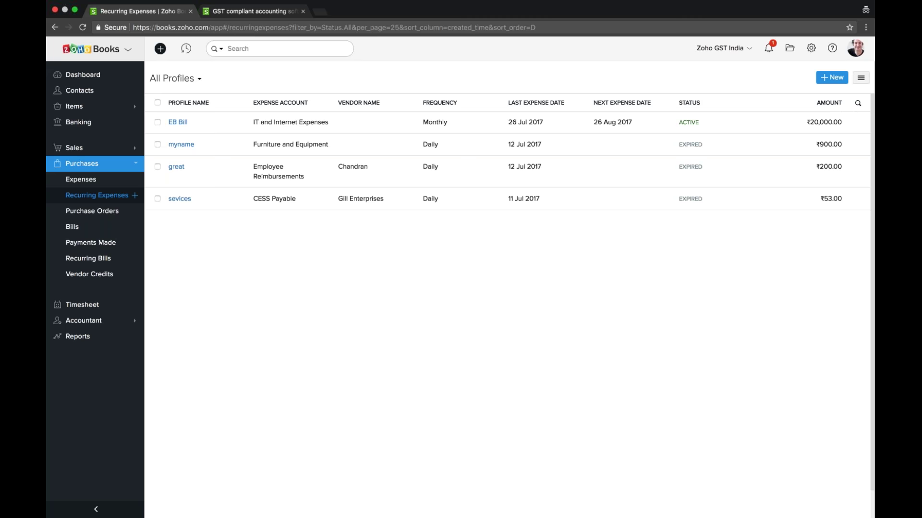
# Step: Open a new recurring expense form and look through the available Repeat Every intervals
pyautogui.click(832, 77)
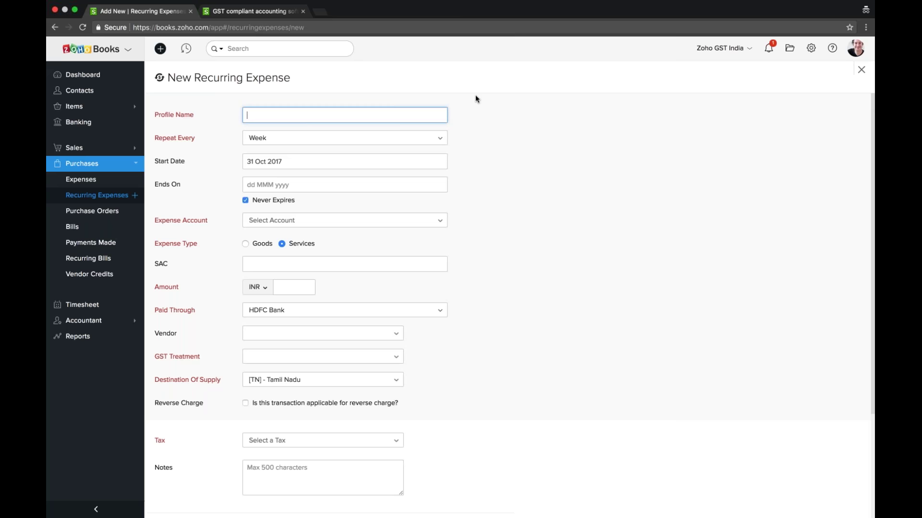
pyautogui.click(396, 141)
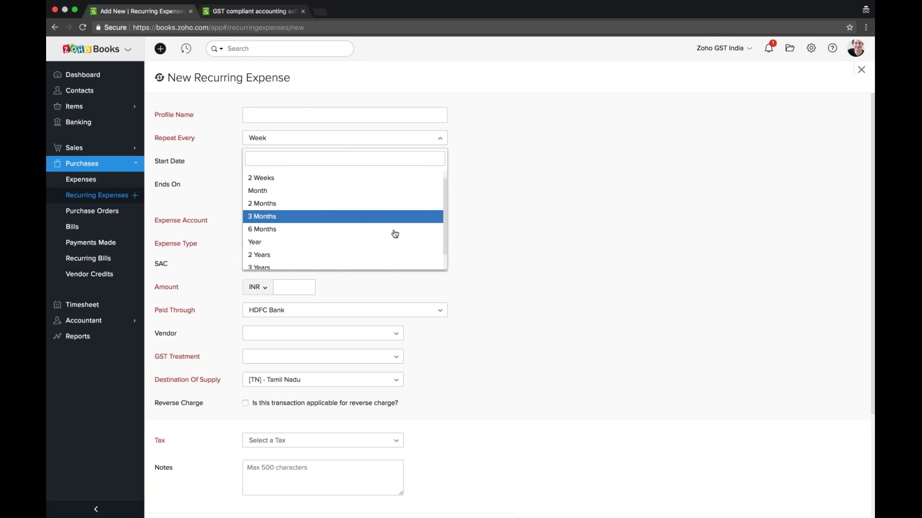
pyautogui.scroll(-2, 395, 233)
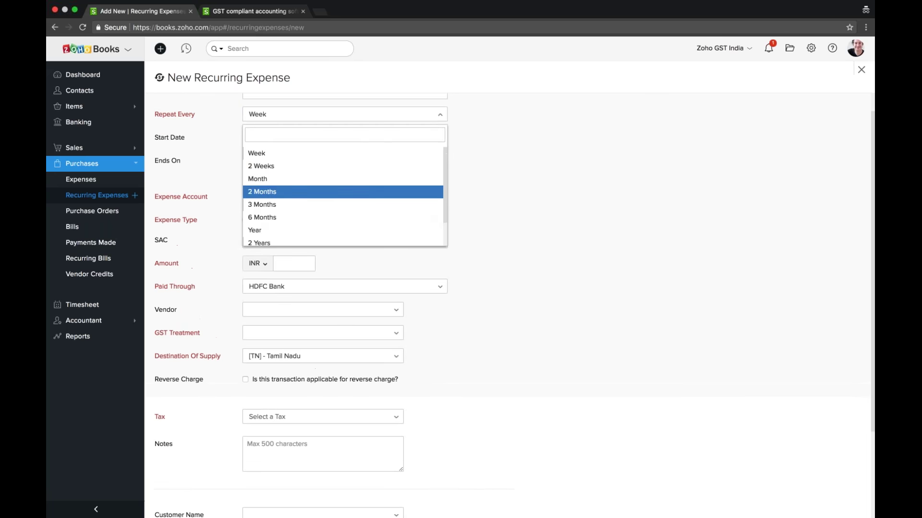
pyautogui.click(509, 164)
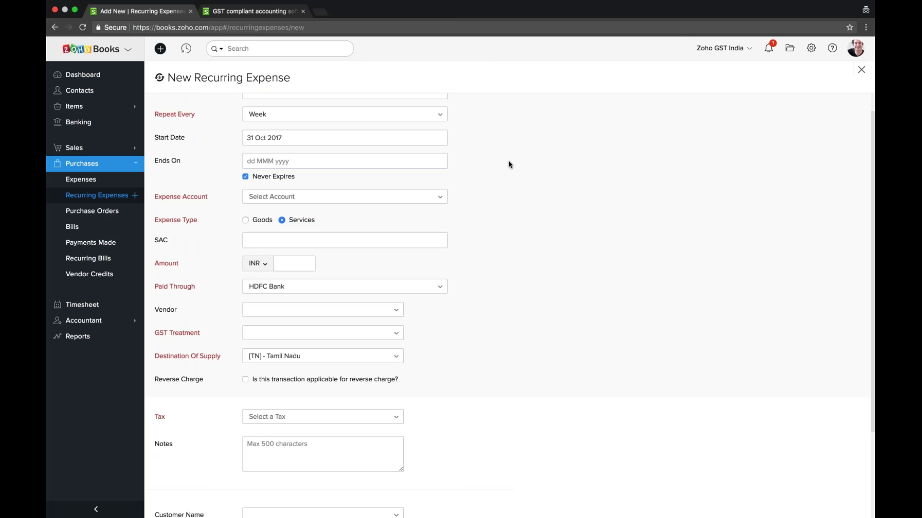
# Step: Set the recurring expense's type to Goods, and leave the form unsaved for the Purchase Orders list
pyautogui.click(274, 163)
pyautogui.click(246, 176)
pyautogui.click(244, 220)
pyautogui.click(249, 241)
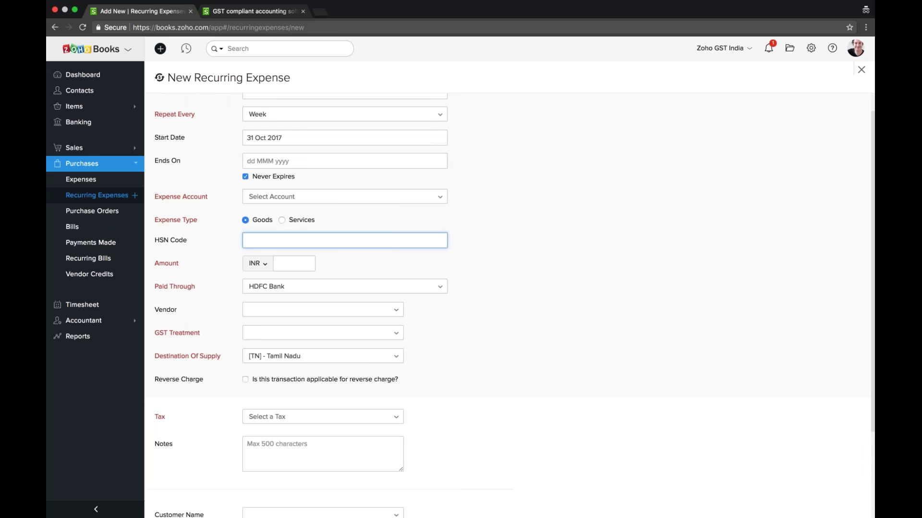
pyautogui.scroll(-3, 509, 288)
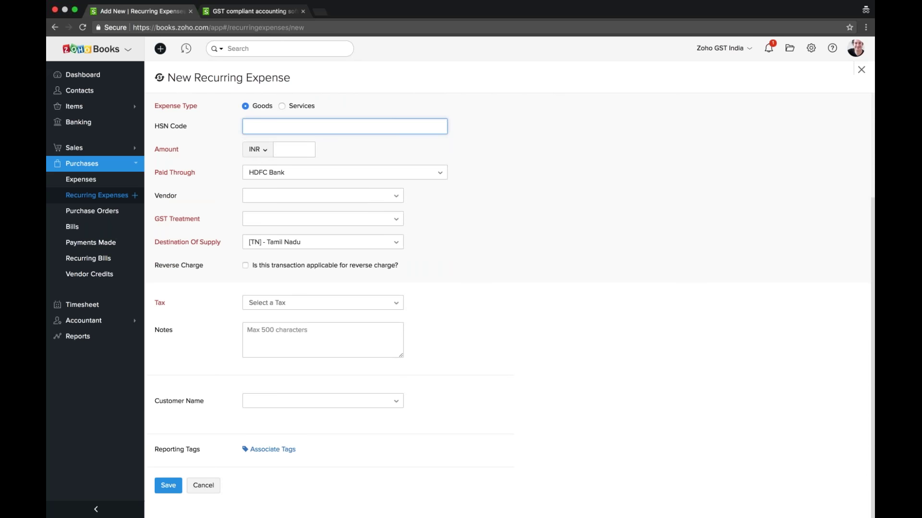
pyautogui.click(110, 215)
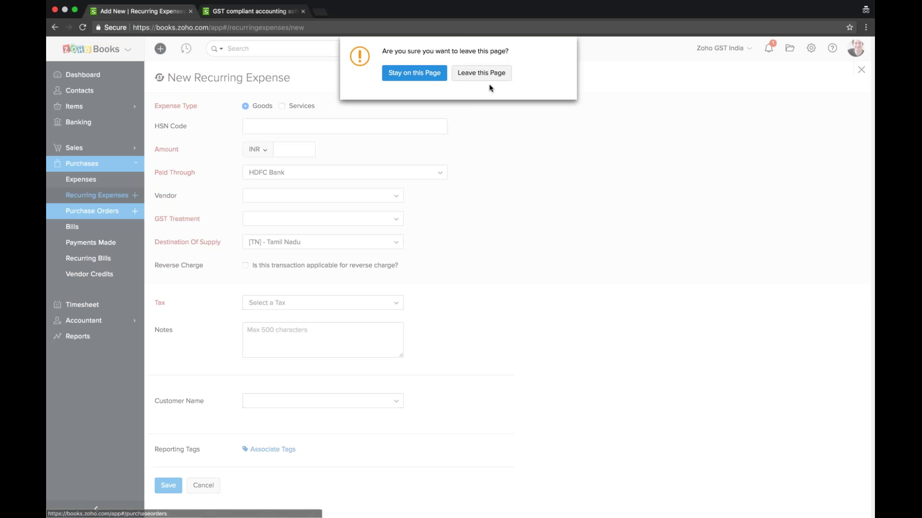
pyautogui.click(481, 61)
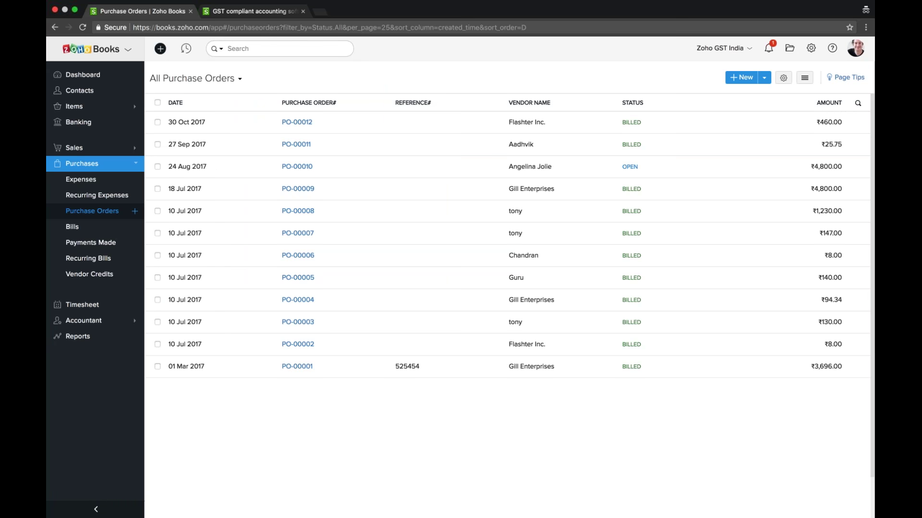
# Step: Open a new purchase order form, look through its item and total fields, and cancel it
pyautogui.click(742, 81)
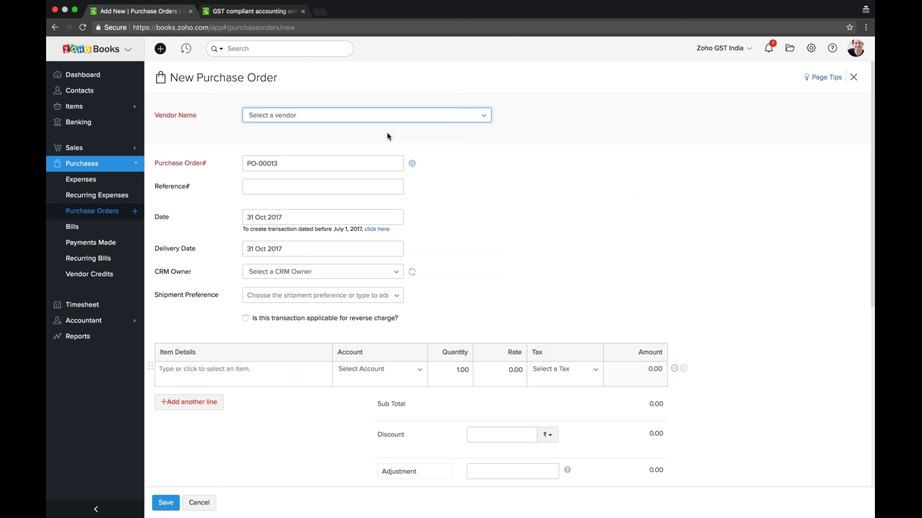
pyautogui.click(216, 374)
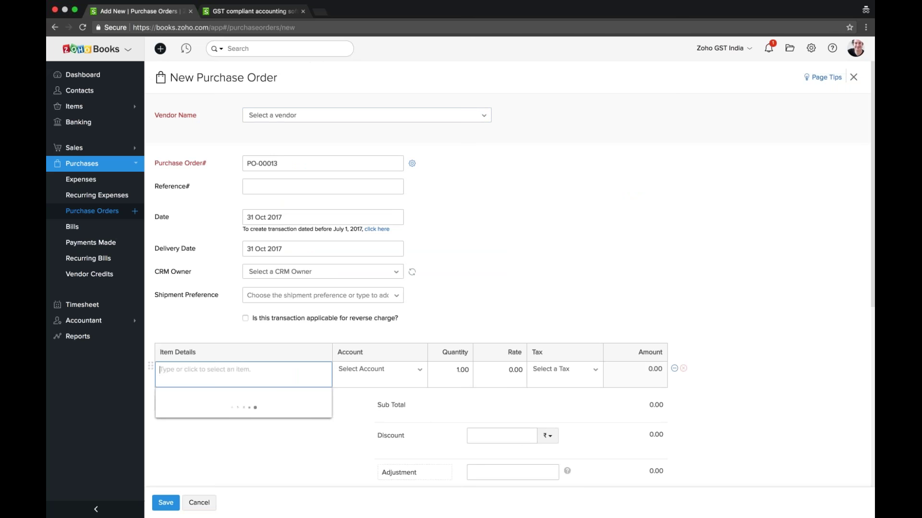
pyautogui.press('Escape')
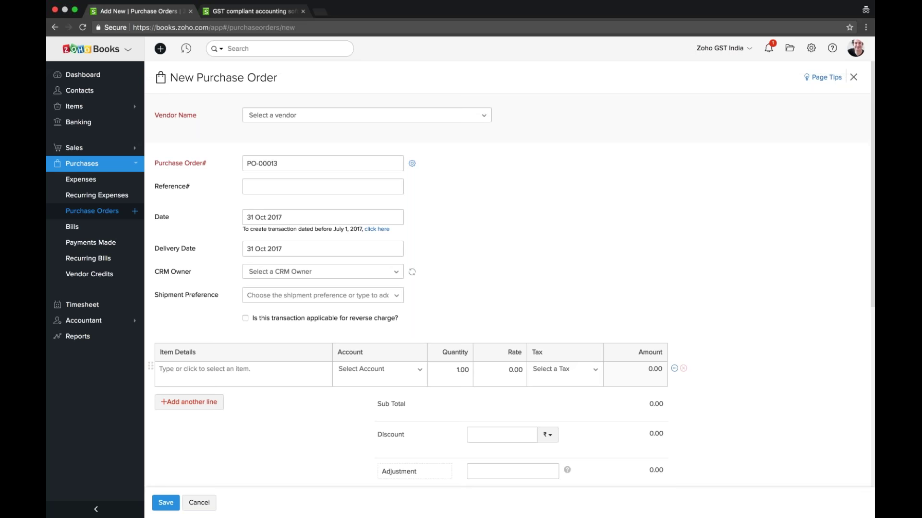
pyautogui.scroll(-6, 330, 432)
pyautogui.scroll(6, 265, 461)
pyautogui.click(200, 503)
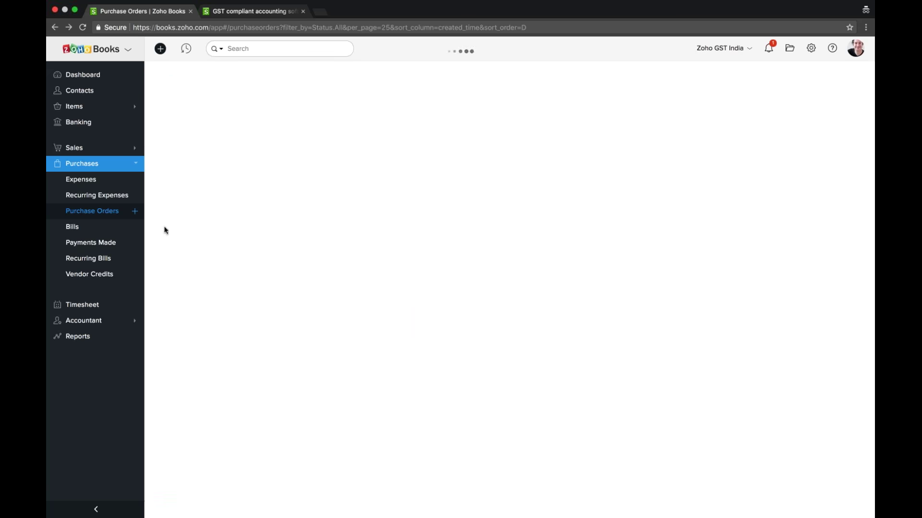
# Step: Open the Bills list and start a new bill for the first listed vendor
pyautogui.click(94, 232)
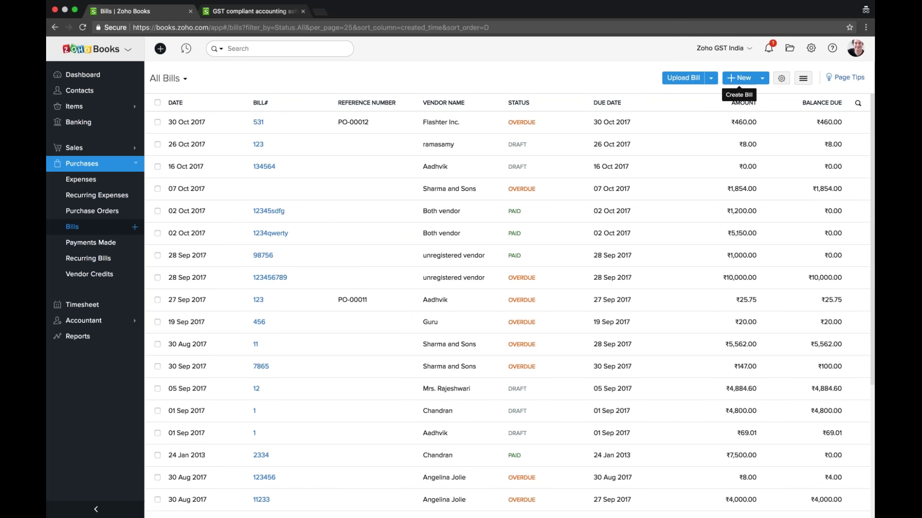
pyautogui.click(739, 78)
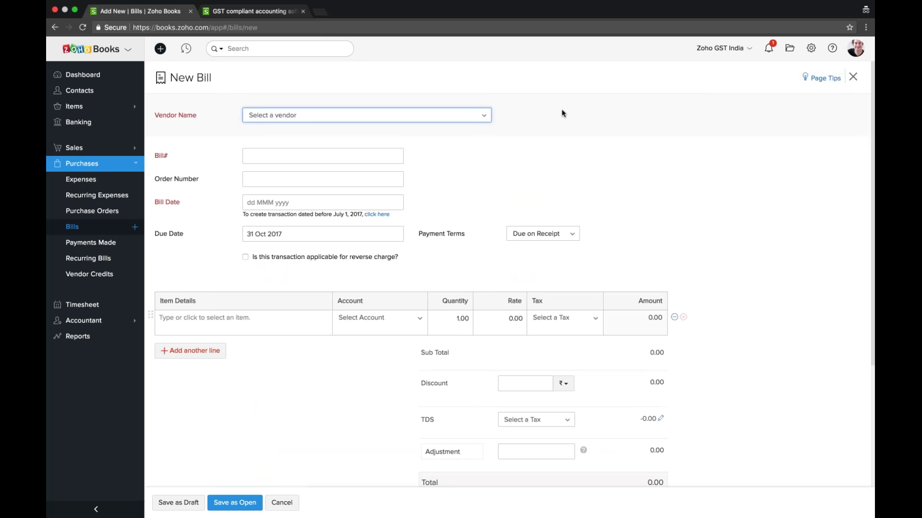
pyautogui.press('Down')
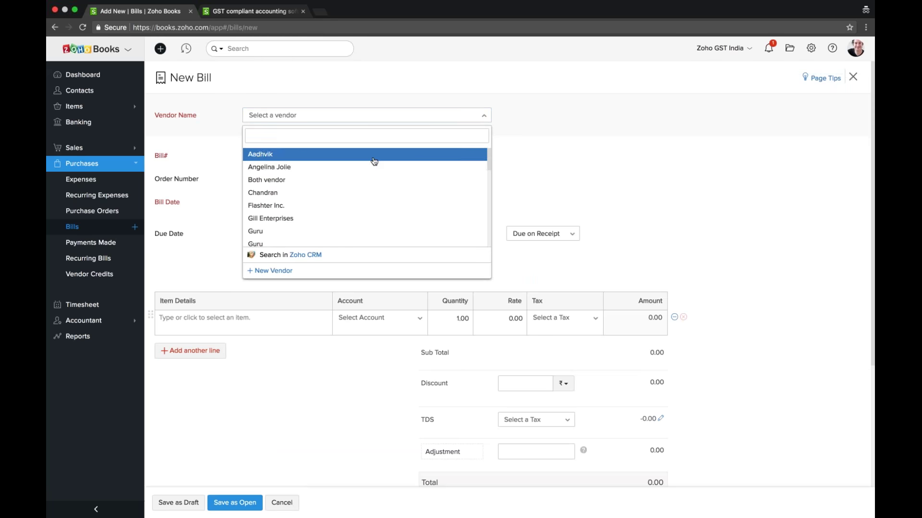
pyautogui.click(374, 161)
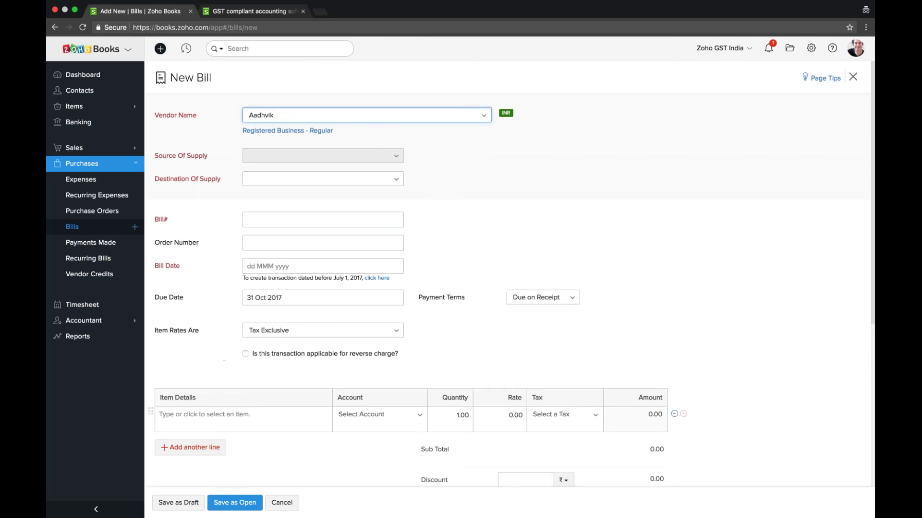
# Step: Look through the bill form's supply, tax and line item fields, and cancel the bill
pyautogui.scroll(-5, 259, 380)
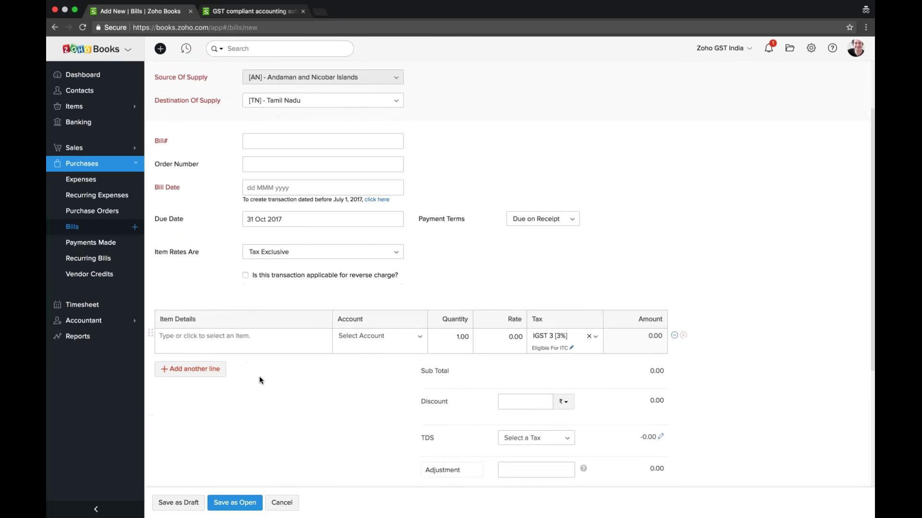
pyautogui.scroll(5, 259, 377)
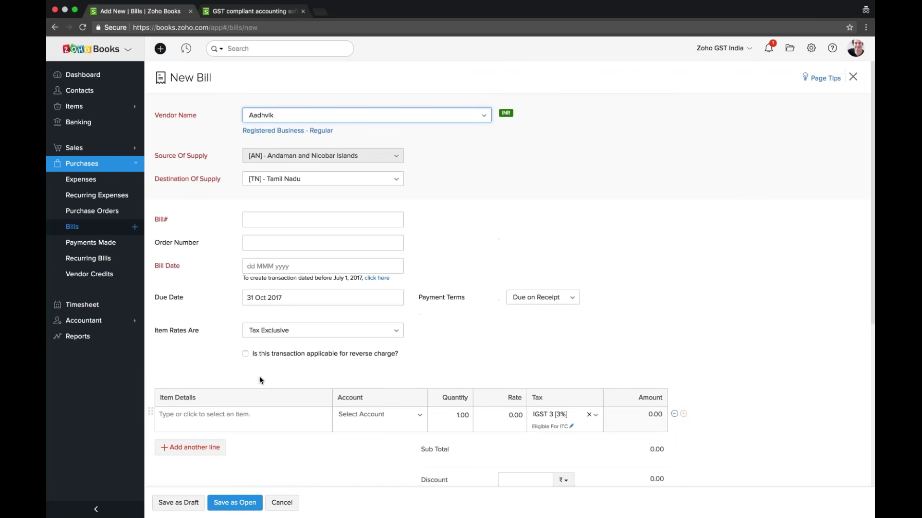
pyautogui.click(282, 503)
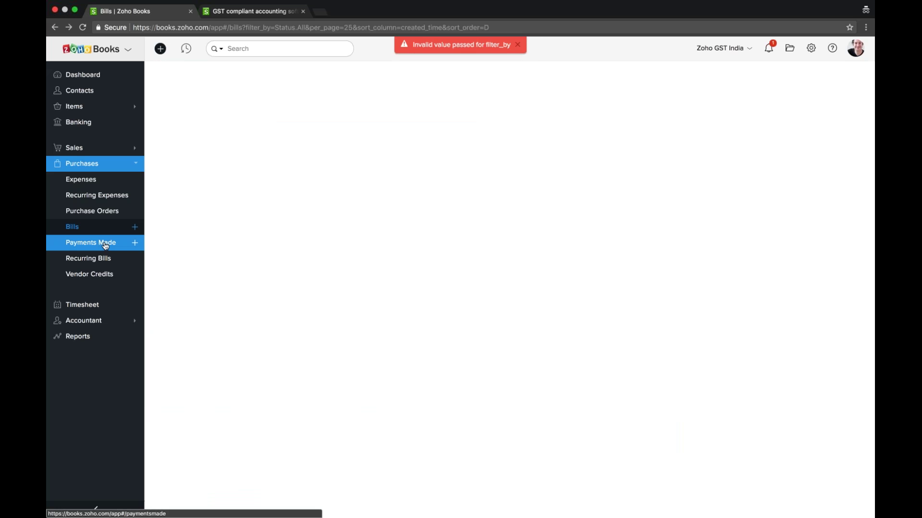
pyautogui.click(516, 47)
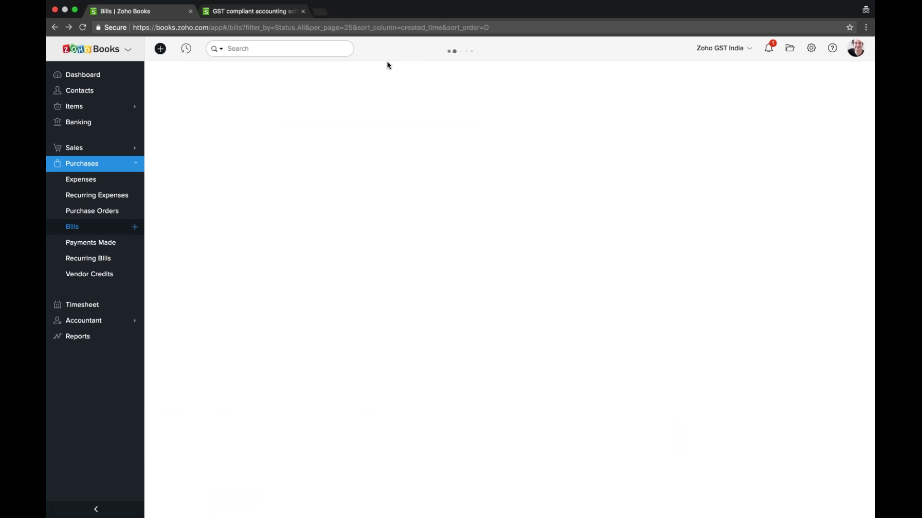
# Step: View the Recurring Bills list and the Vendor Credits list under Purchases
pyautogui.click(98, 260)
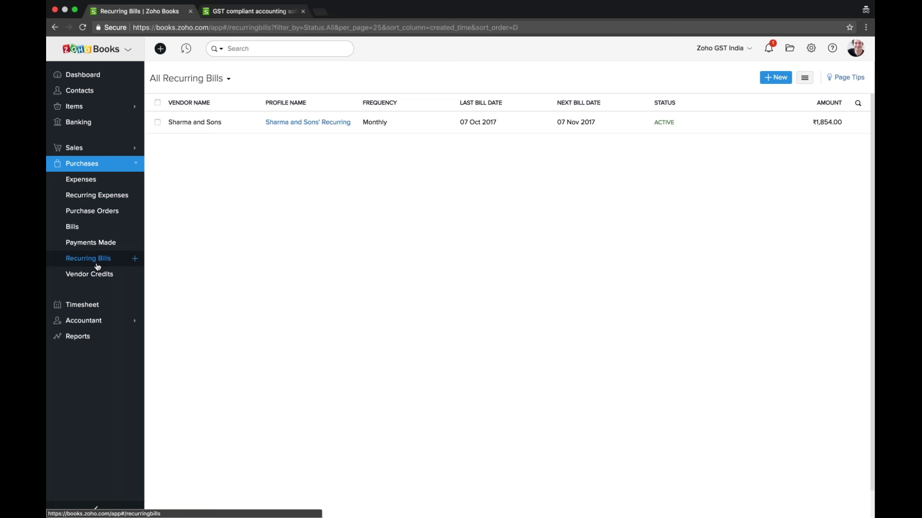
pyautogui.click(97, 273)
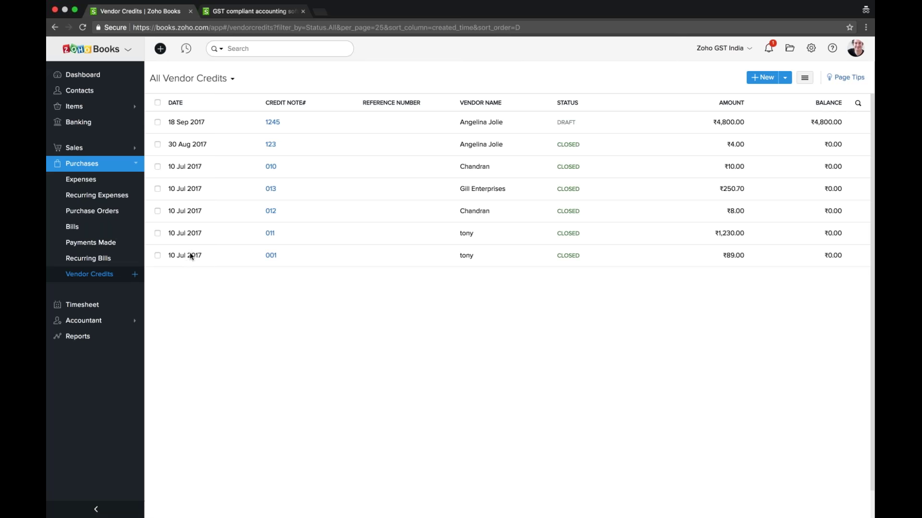
# Step: Start a new project under Timesheet and assign it to the second customer listed
pyautogui.click(106, 307)
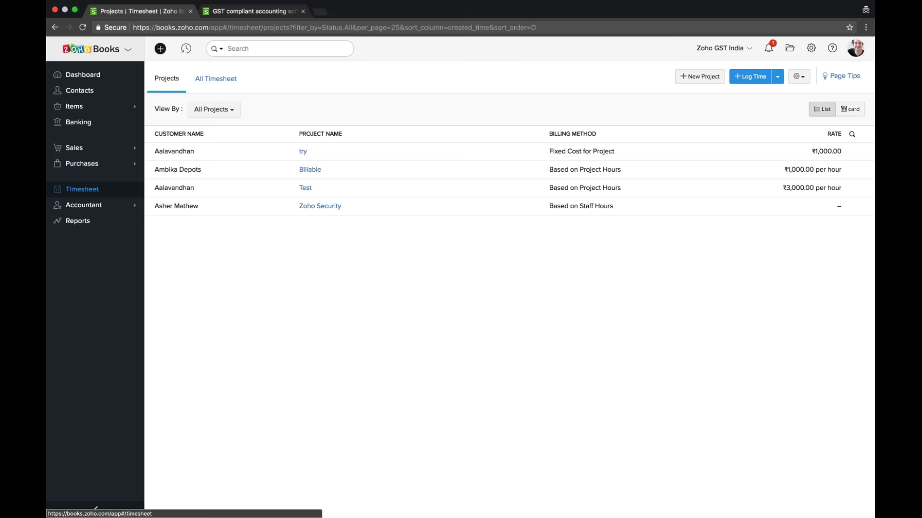
pyautogui.click(690, 83)
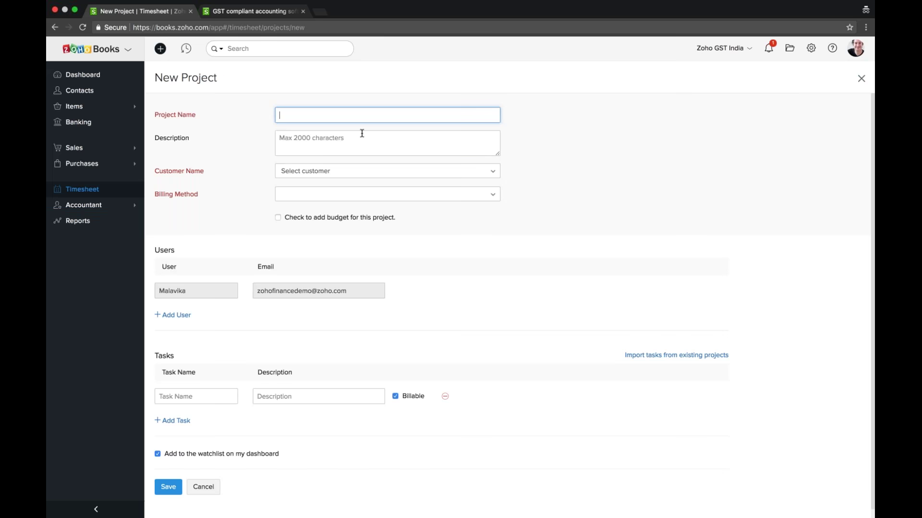
pyautogui.click(339, 171)
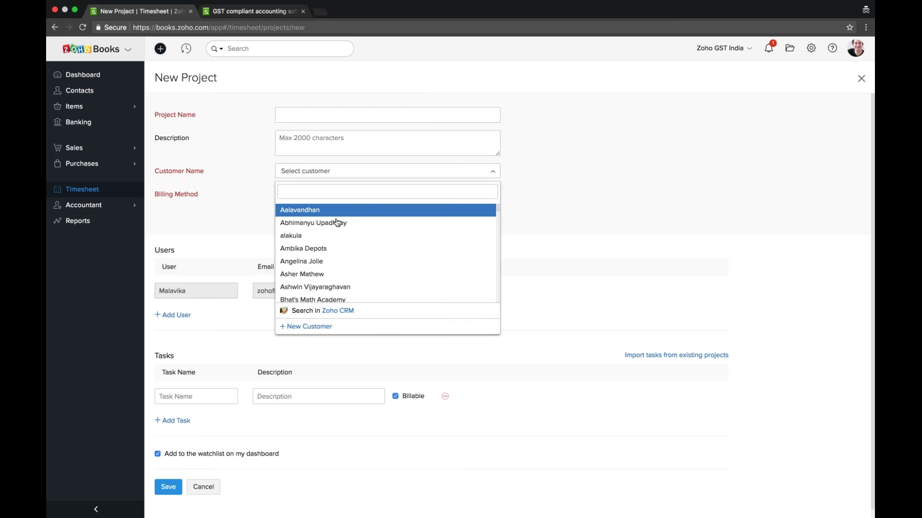
pyautogui.click(337, 222)
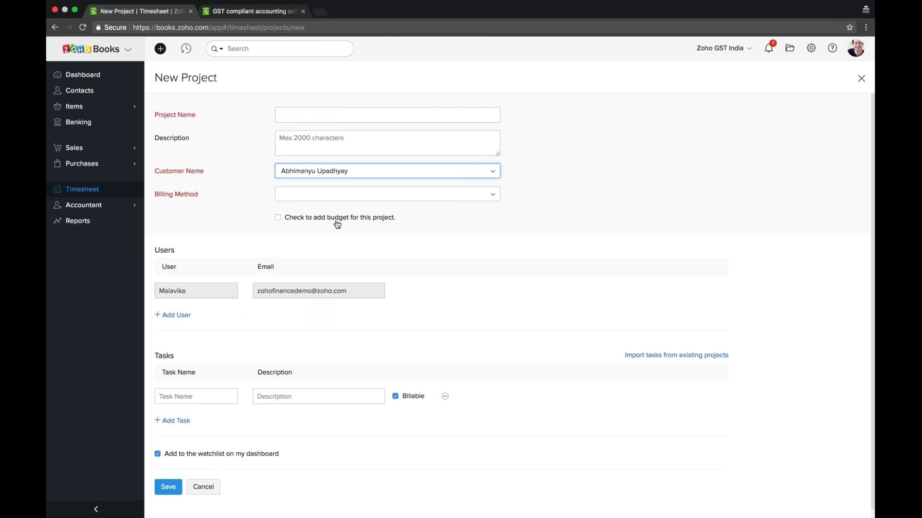
# Step: Review the project's billing method choices and set the method to Fixed Cost for Project
pyautogui.click(336, 201)
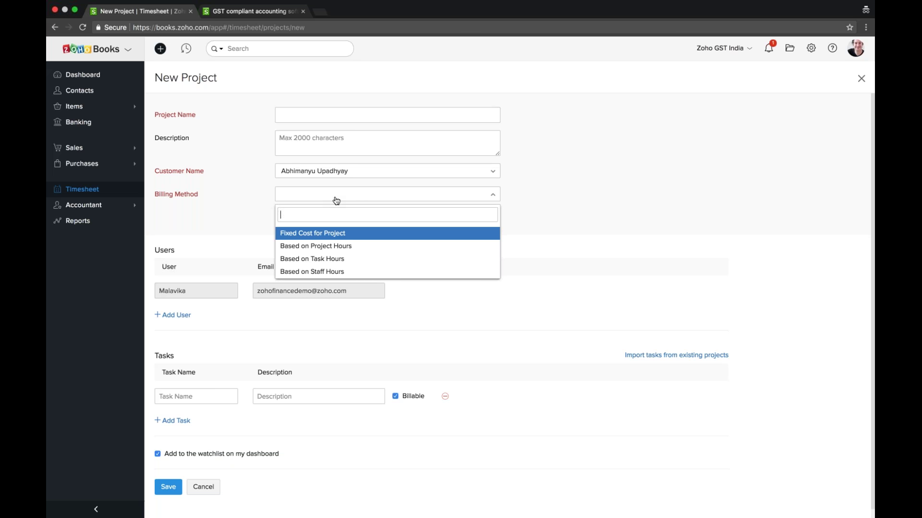
pyautogui.press('Down')
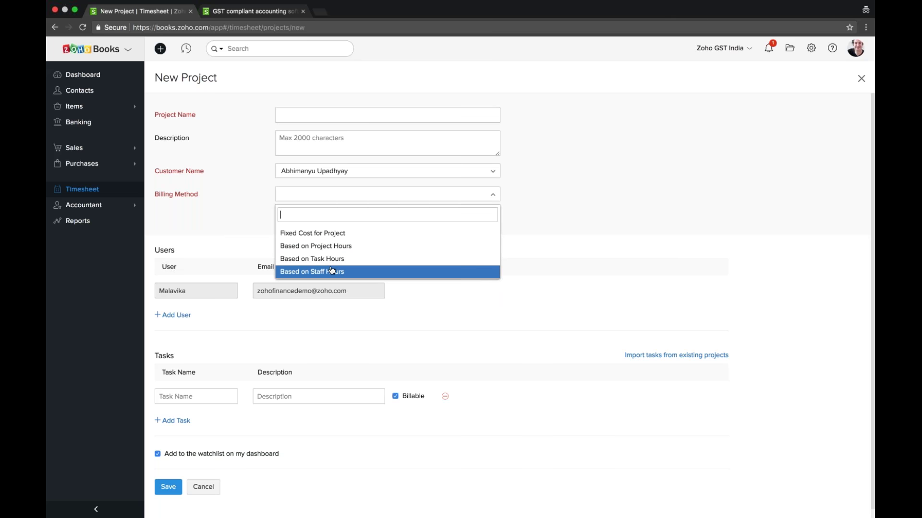
pyautogui.scroll(-1, 314, 259)
pyautogui.click(309, 225)
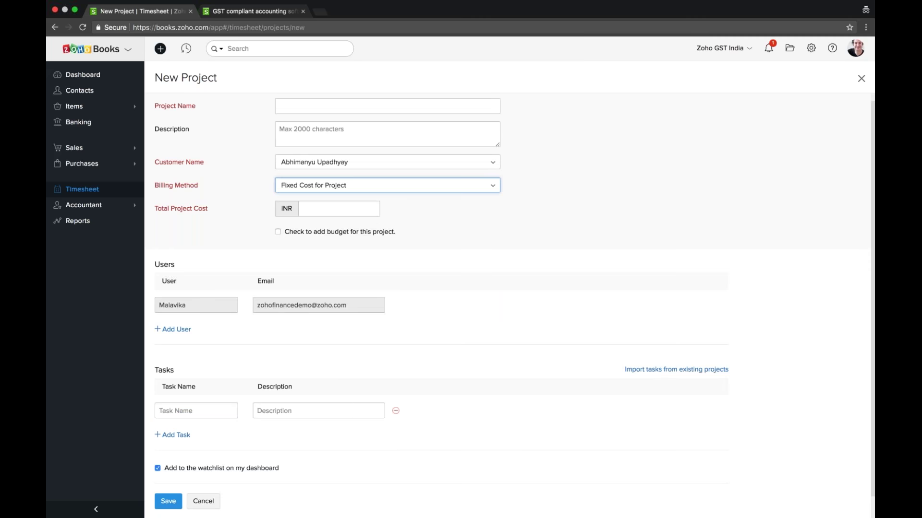
# Step: Add a blank user row to the new project, check its task fields, and cancel the project
pyautogui.click(172, 329)
pyautogui.scroll(-2, 461, 288)
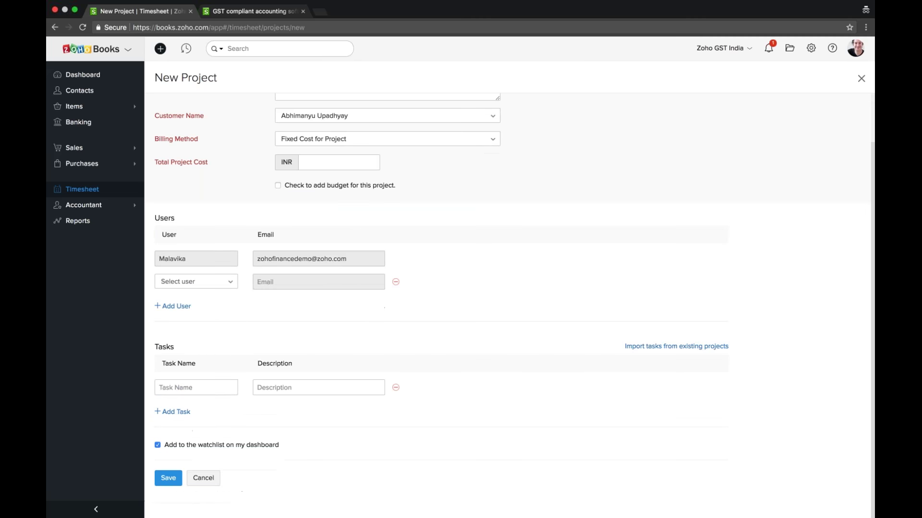
pyautogui.click(194, 386)
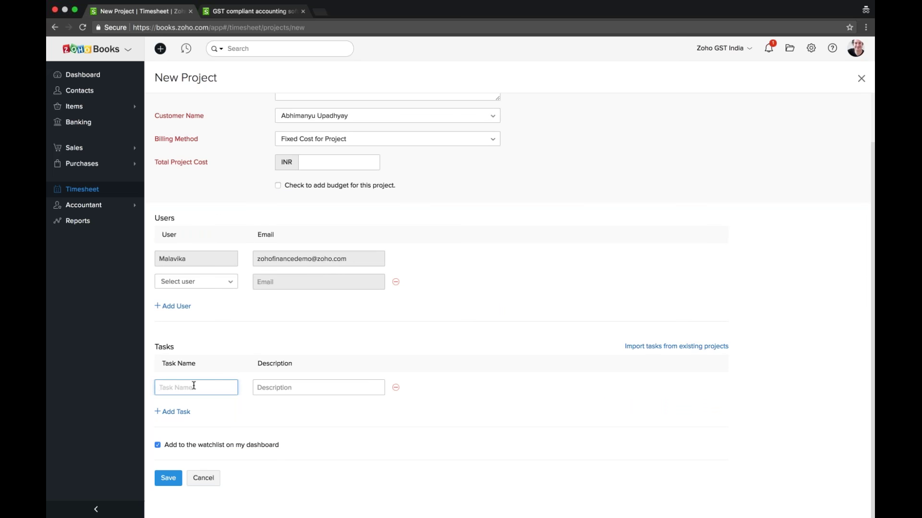
pyautogui.click(194, 386)
pyautogui.click(203, 478)
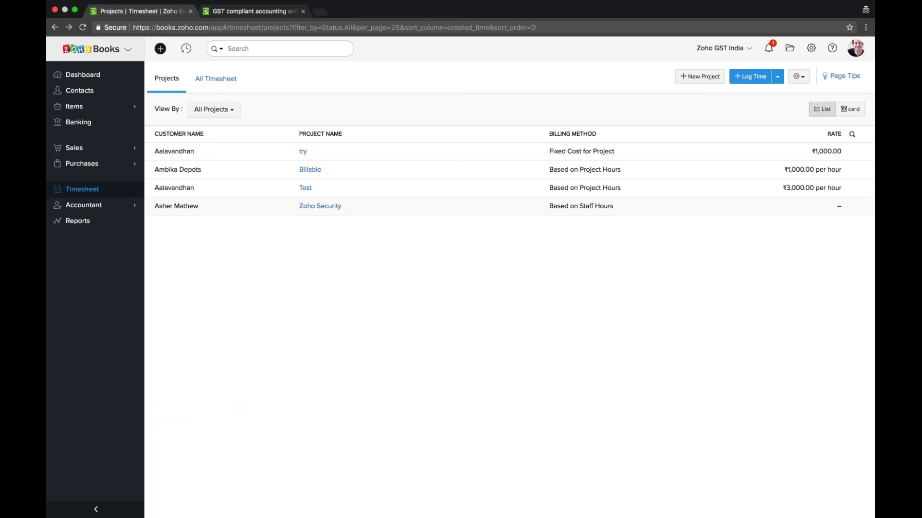
# Step: View the Manual Journals list and the base Currency Adjustments list under Accountant
pyautogui.click(105, 214)
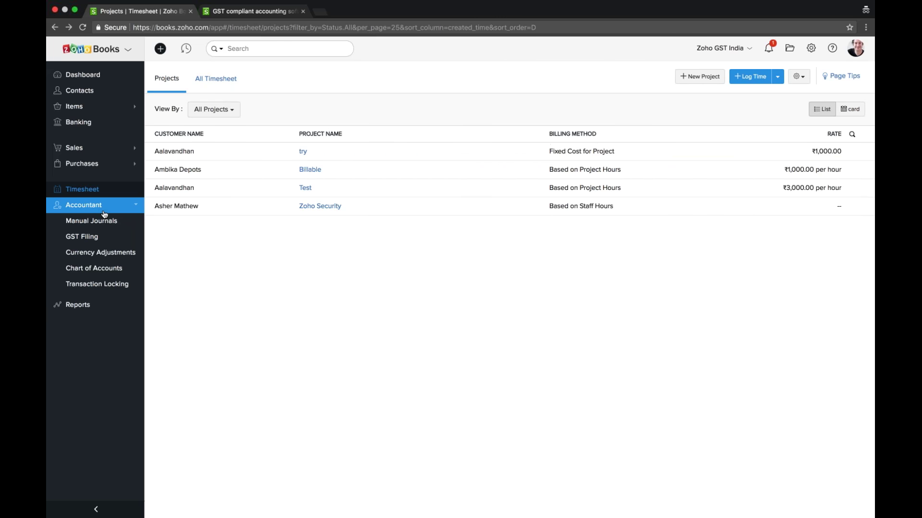
pyautogui.click(102, 222)
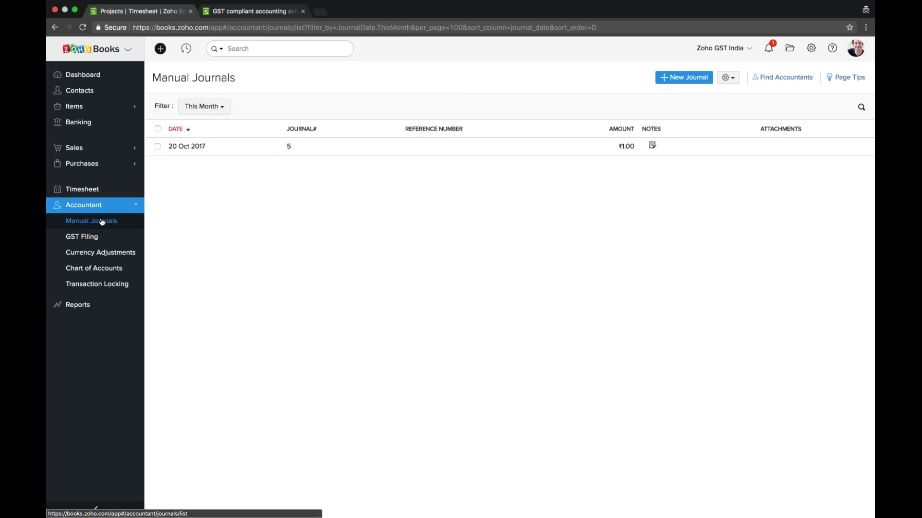
pyautogui.click(97, 252)
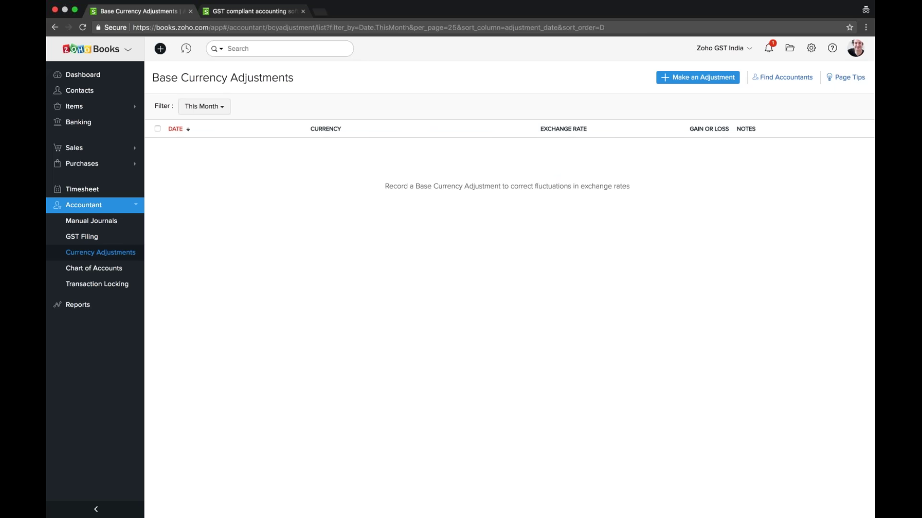
# Step: Look through the account names and types in the Chart of Accounts
pyautogui.click(96, 274)
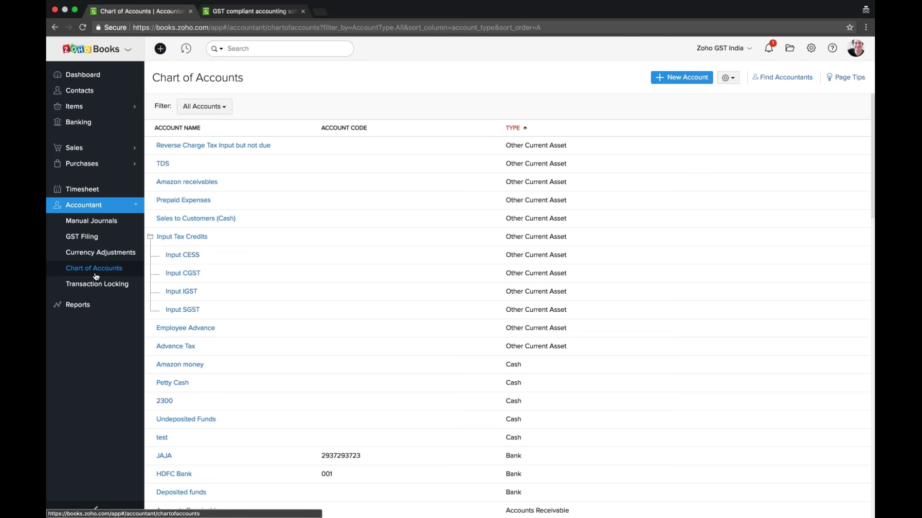
pyautogui.scroll(-15, 697, 328)
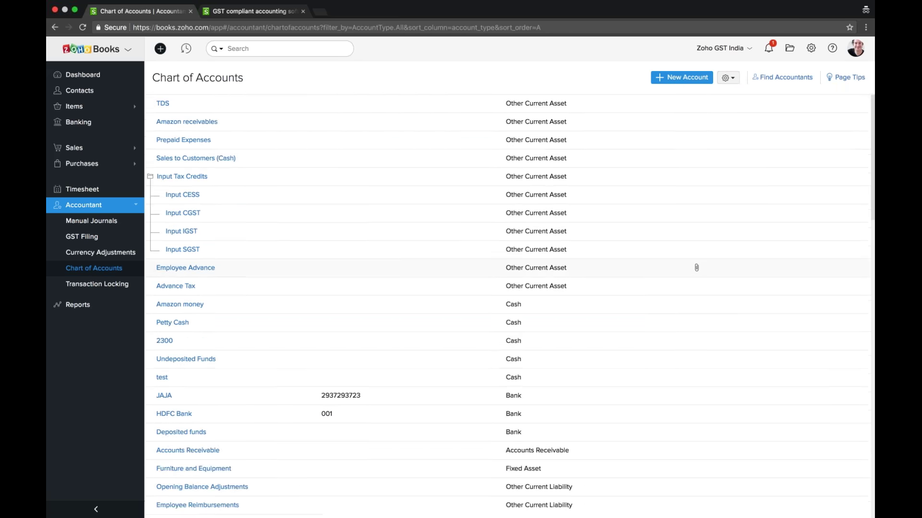
pyautogui.scroll(15, 697, 328)
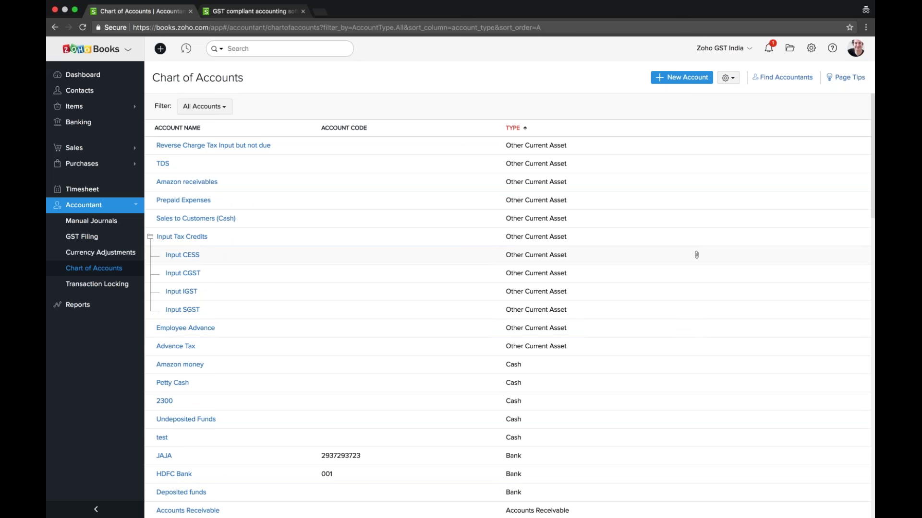
# Step: Look at the new account form and its account type field, and cancel the account
pyautogui.click(657, 82)
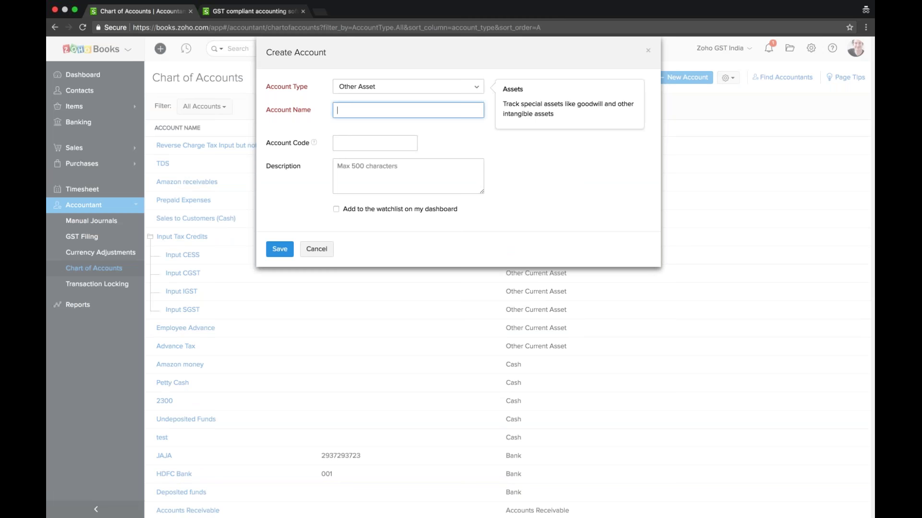
pyautogui.click(400, 89)
pyautogui.click(400, 90)
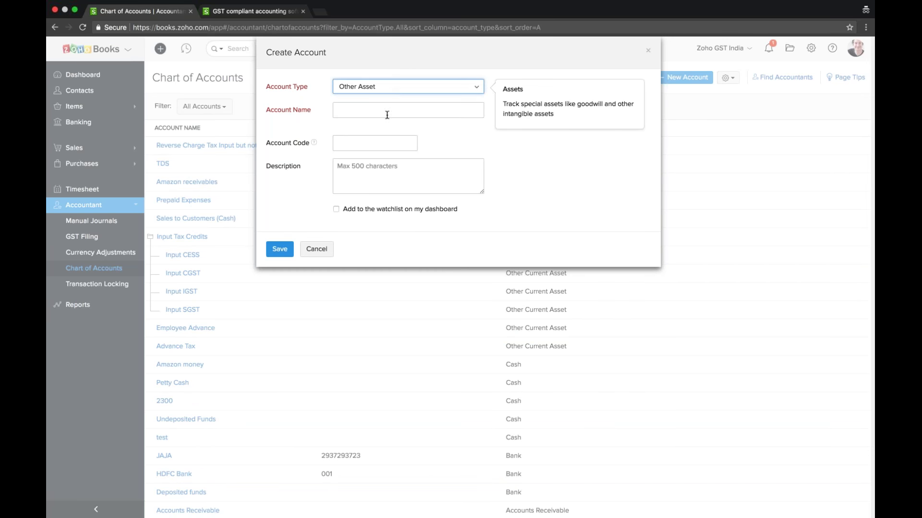
pyautogui.click(323, 245)
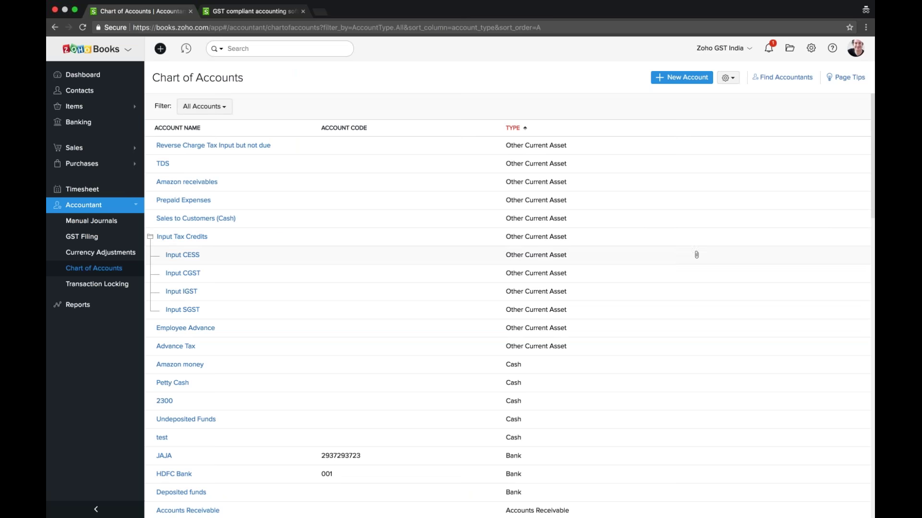
# Step: Check the Transaction Locking settings and pick 28 Feb 2017 as the lock date
pyautogui.click(110, 289)
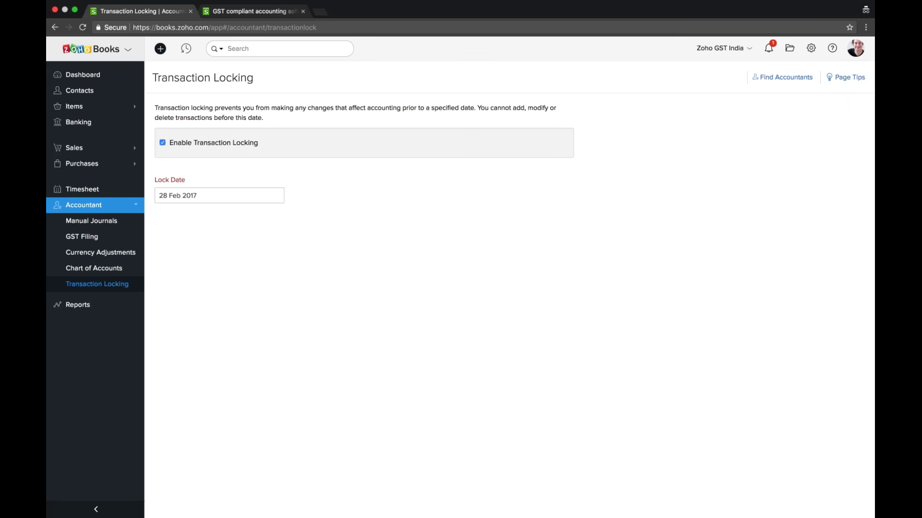
pyautogui.click(171, 195)
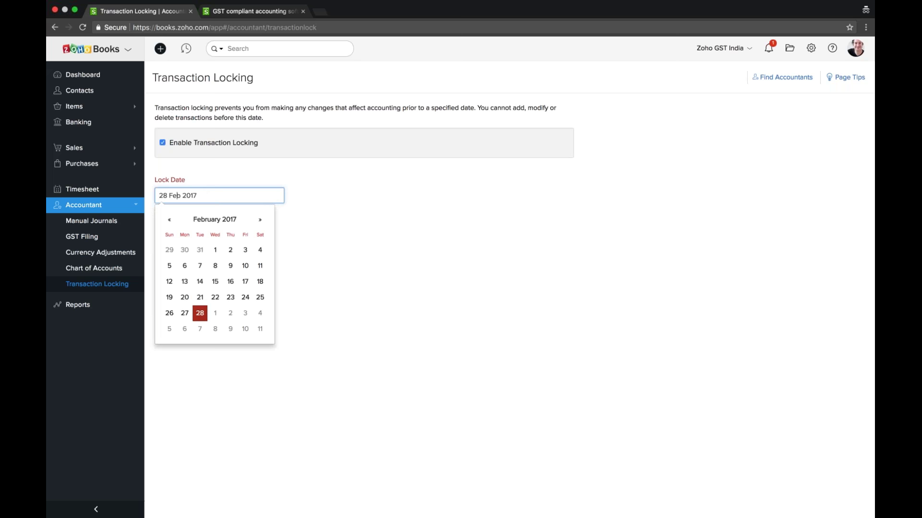
pyautogui.click(200, 313)
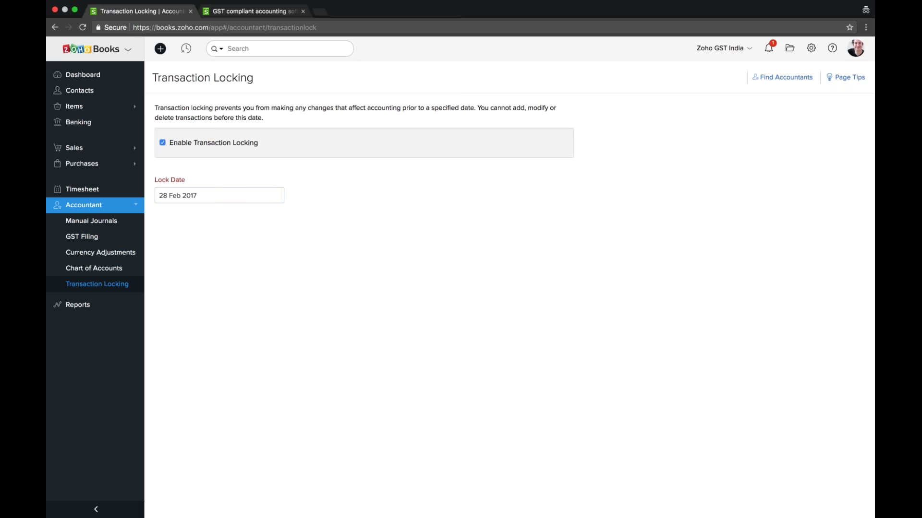
# Step: Browse the full Reports overview, from Business Overview and Sales through Taxes, Accountant and Activity
pyautogui.click(94, 308)
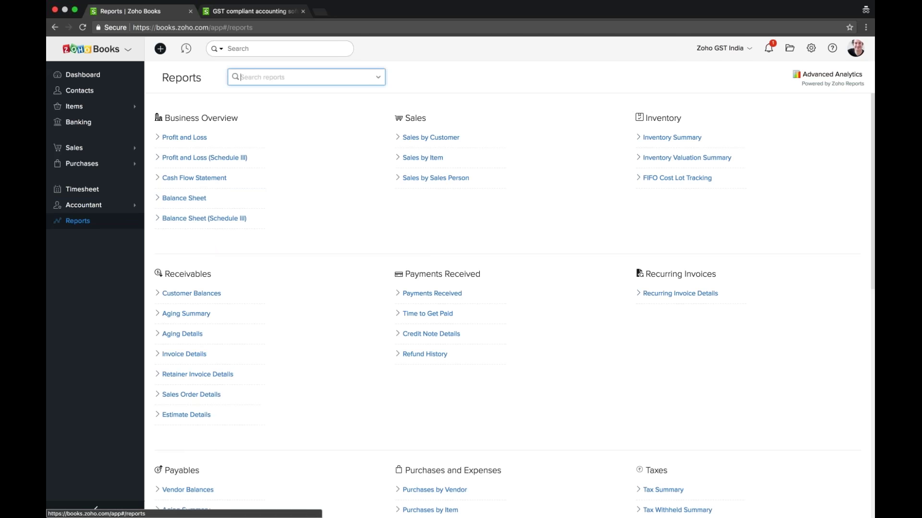
pyautogui.scroll(-10, 507, 288)
pyautogui.scroll(10, 507, 288)
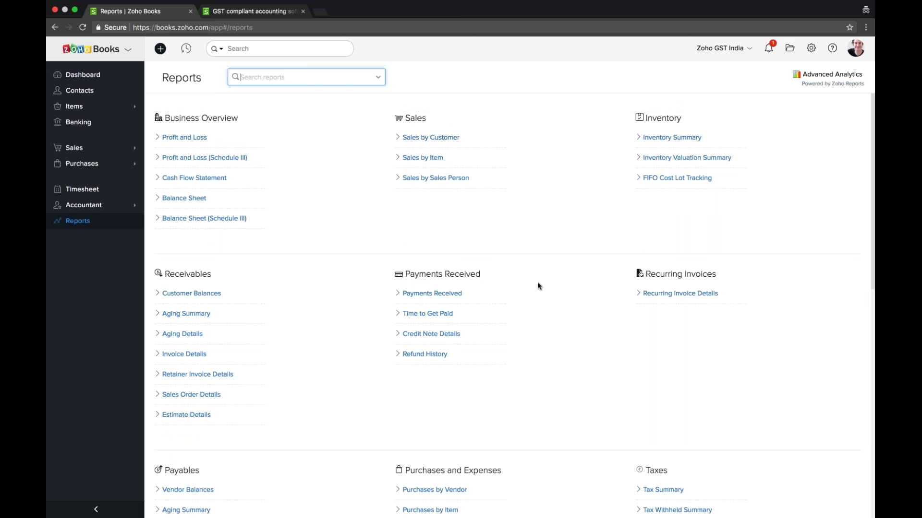
pyautogui.scroll(-10, 538, 283)
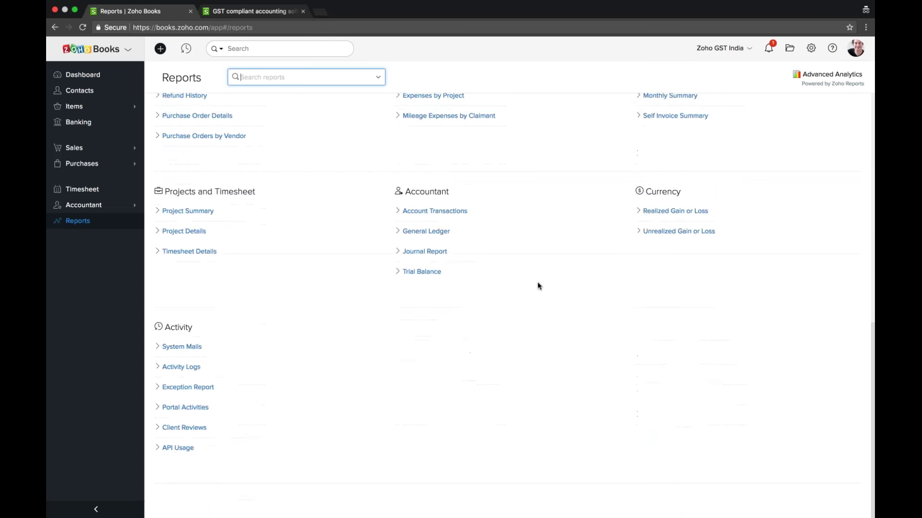
pyautogui.scroll(10, 538, 283)
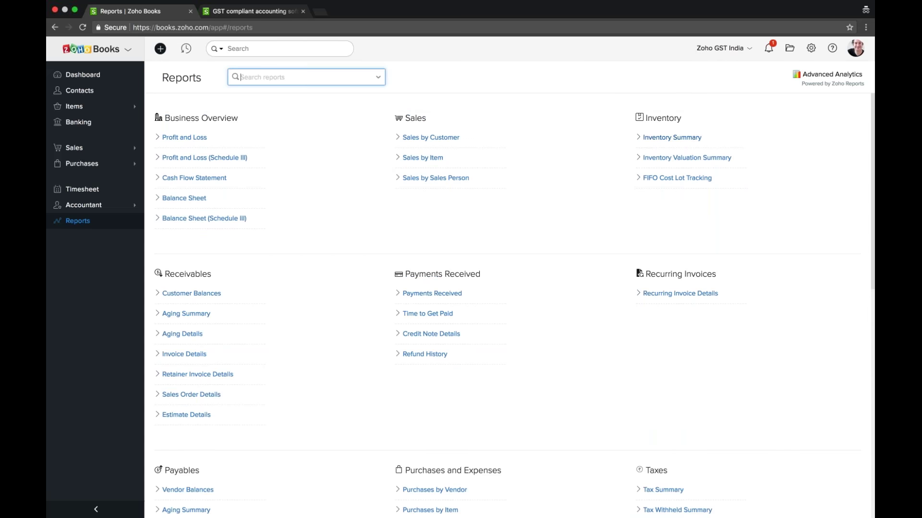
# Step: Review the Organization Profile settings, including the fiscal year choices, report basis, date format and additional fields
pyautogui.click(810, 50)
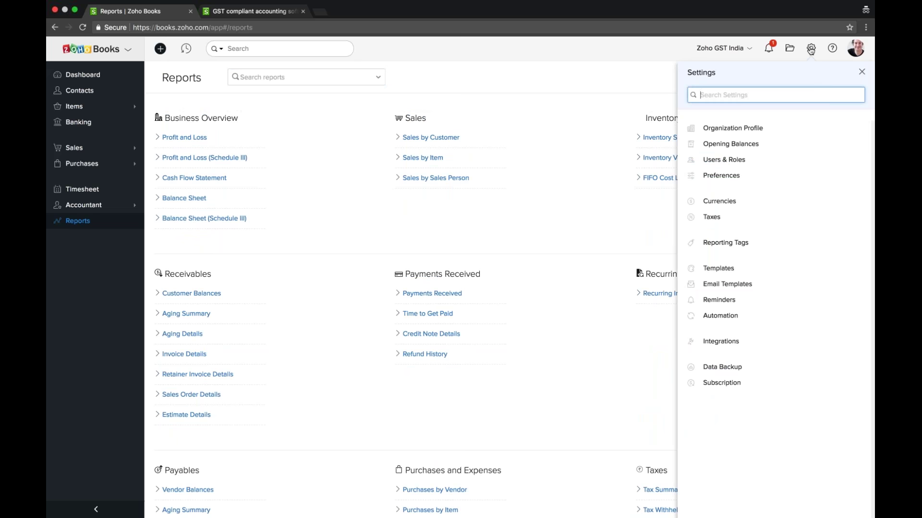
pyautogui.click(764, 128)
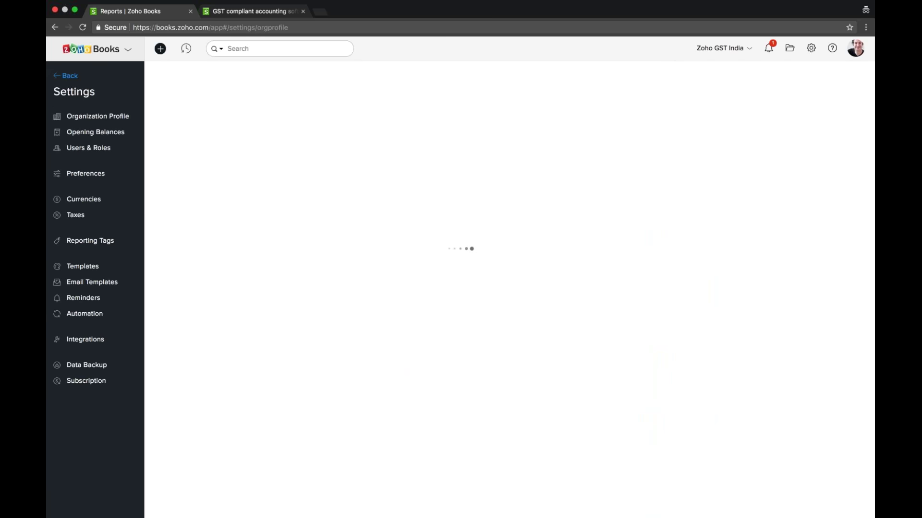
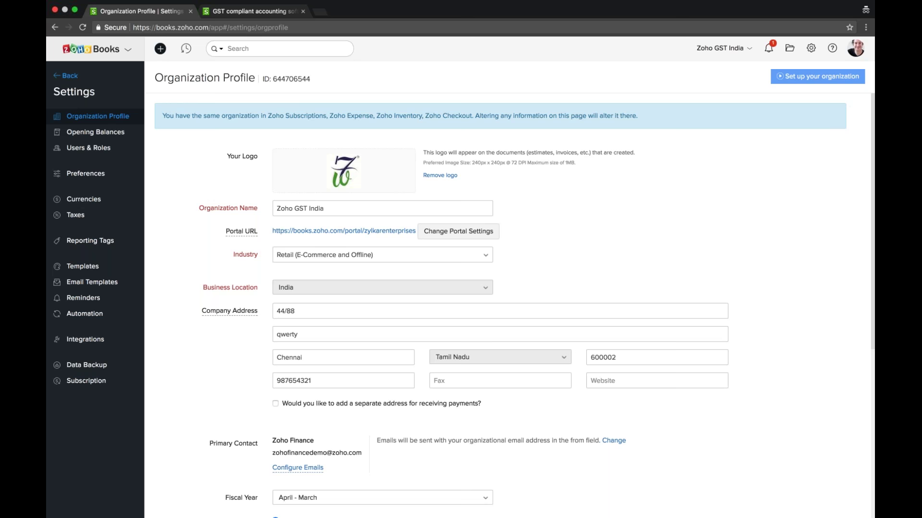
pyautogui.scroll(-5, 509, 307)
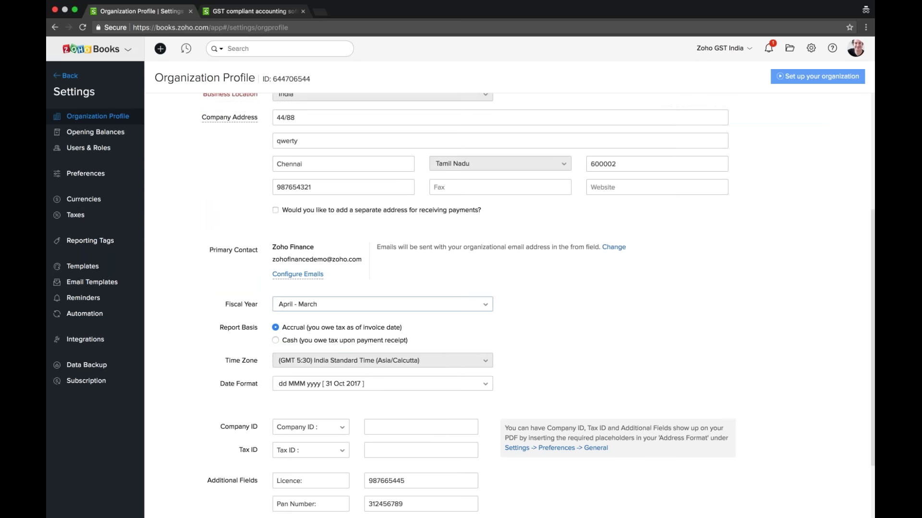
pyautogui.click(382, 304)
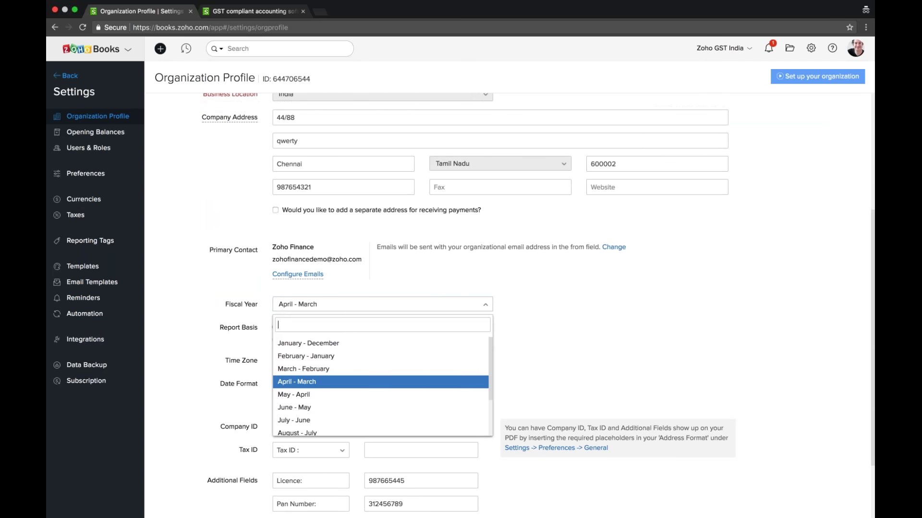
pyautogui.click(441, 308)
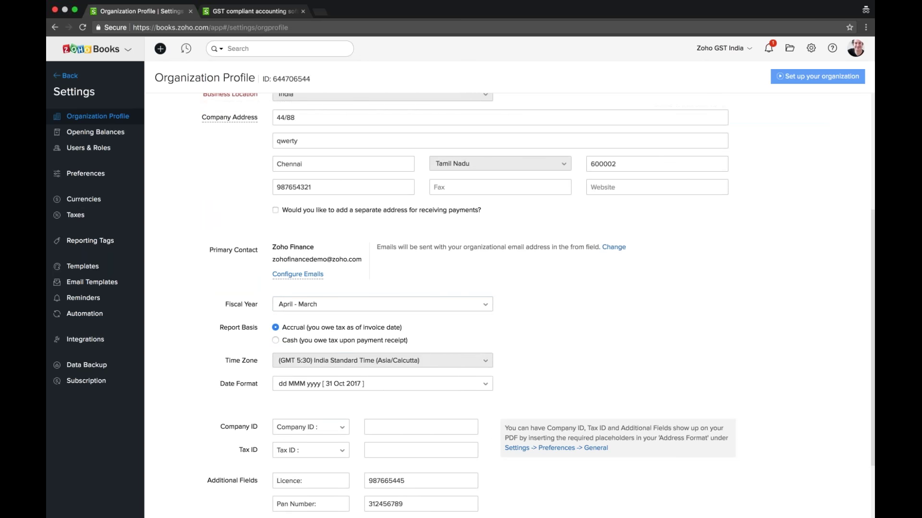
pyautogui.scroll(-3, 468, 304)
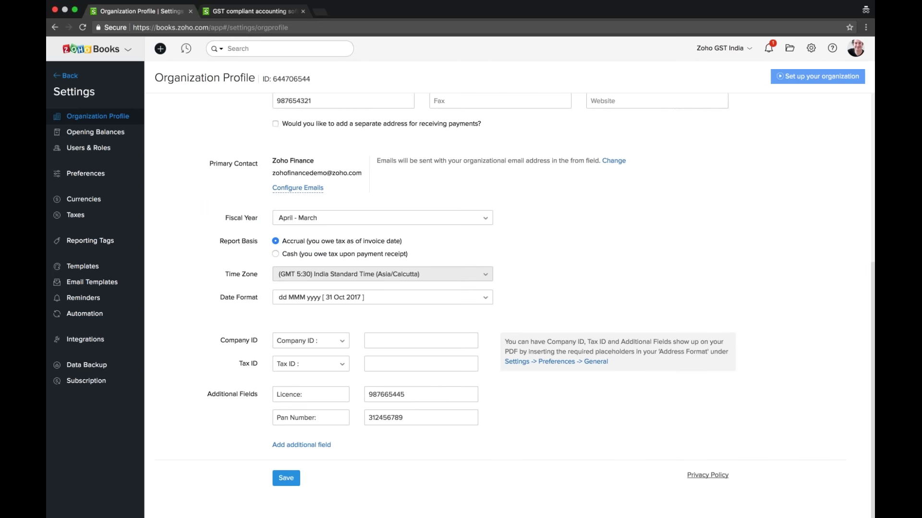
pyautogui.scroll(10, 514, 304)
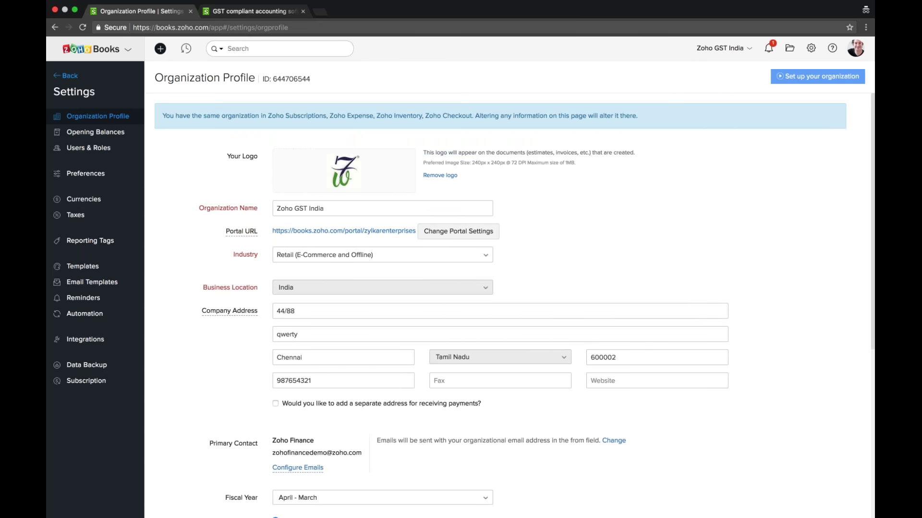
# Step: Open the opening balances for editing and look through the debit and credit fields of all accounts
pyautogui.click(101, 140)
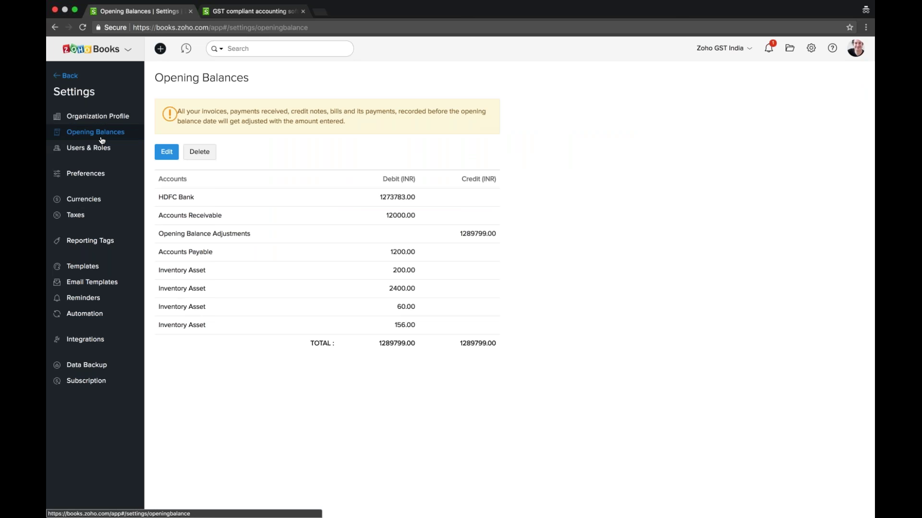
pyautogui.click(171, 152)
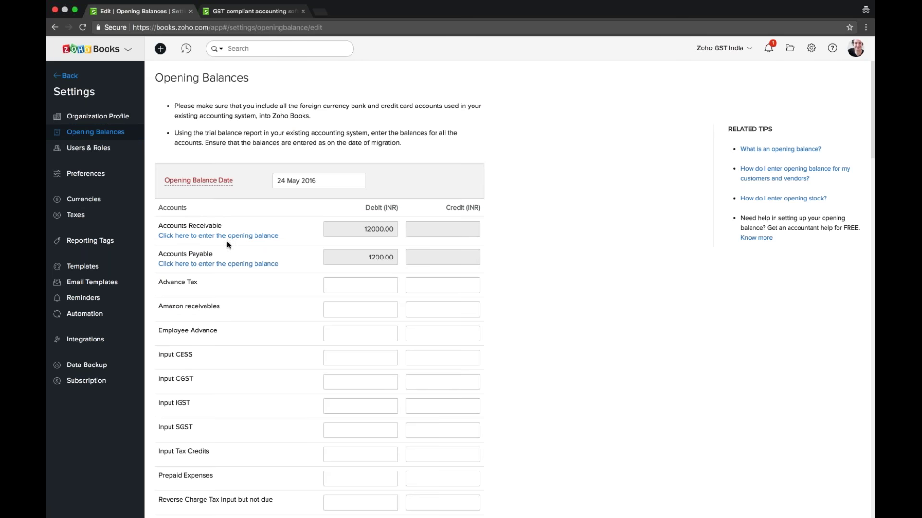
pyautogui.scroll(-10, 226, 241)
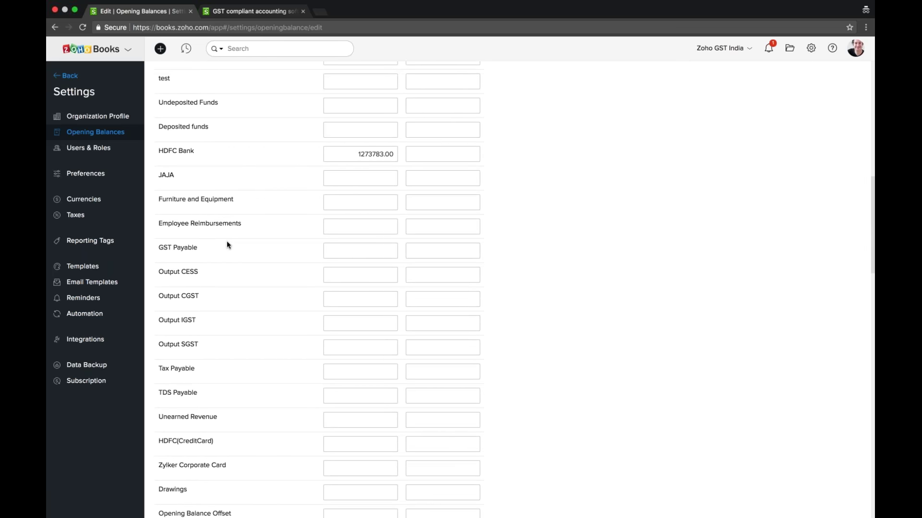
pyautogui.scroll(-15, 228, 245)
pyautogui.scroll(20, 227, 242)
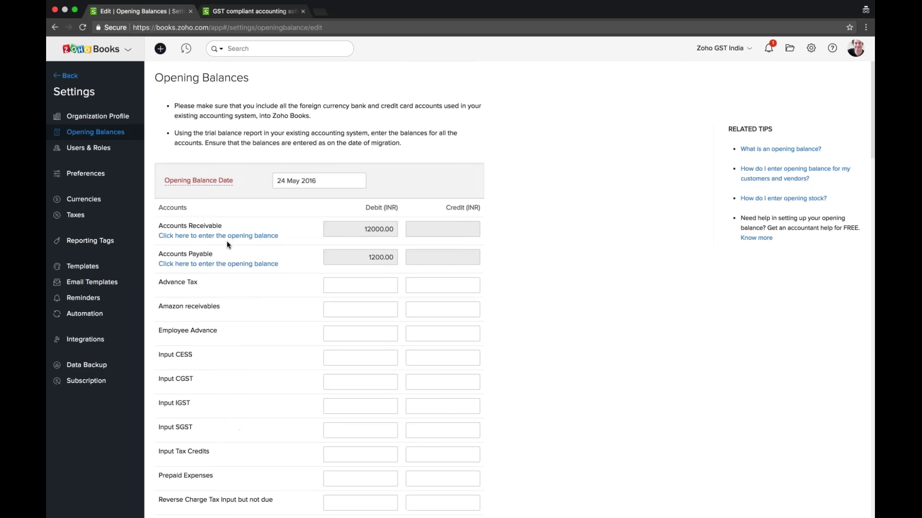
# Step: Look through the list of organization users and their roles in the Users & Roles settings
pyautogui.click(119, 153)
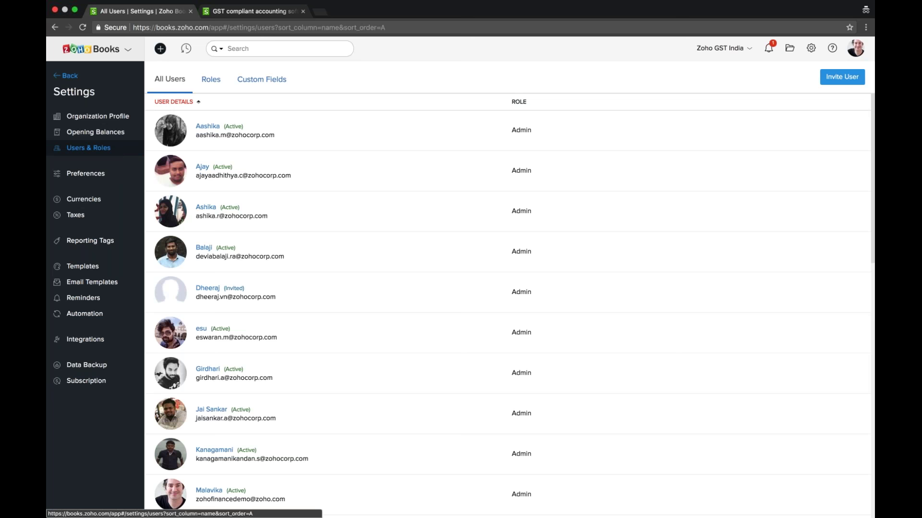
pyautogui.scroll(-10, 376, 283)
pyautogui.scroll(10, 375, 285)
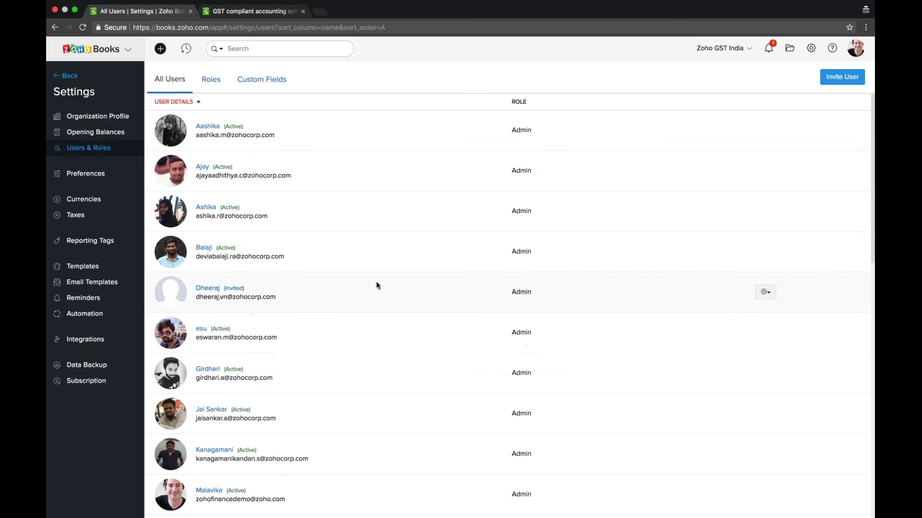
pyautogui.scroll(-10, 376, 285)
pyautogui.scroll(10, 375, 285)
# Step: Look at the fields and the available roles for inviting a user, and close the invitation without sending it
pyautogui.click(836, 78)
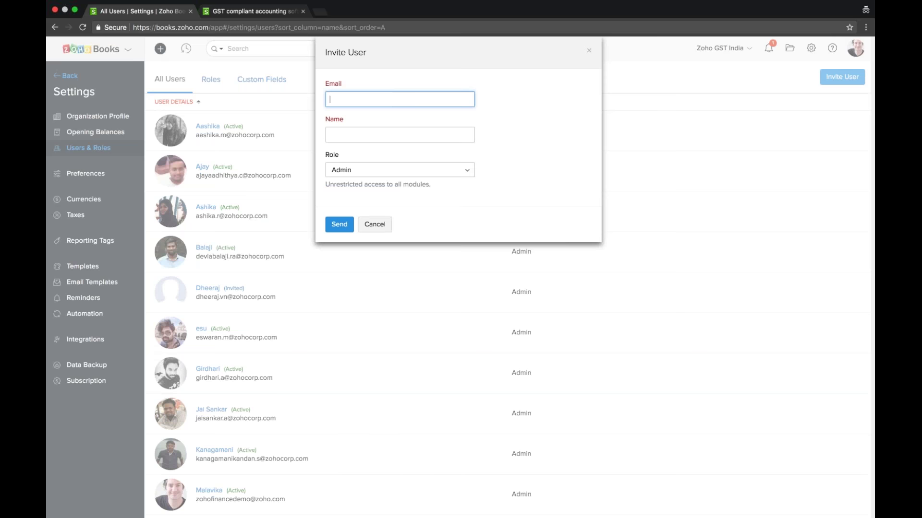
pyautogui.click(400, 170)
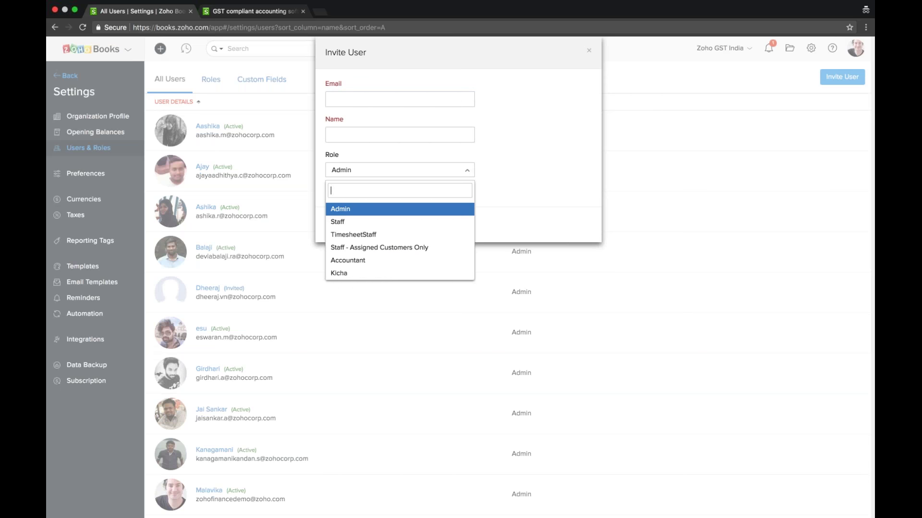
pyautogui.press('Escape')
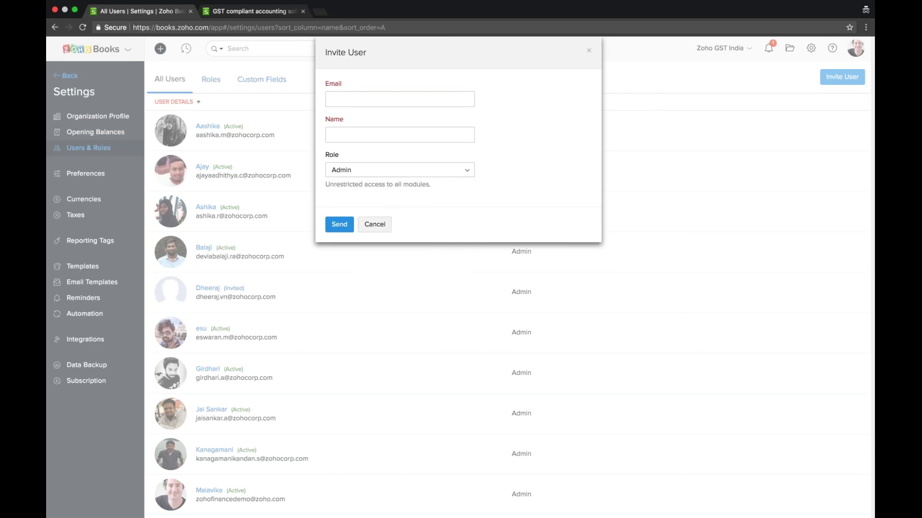
pyautogui.click(588, 50)
# Step: Start a new role and look through its module permissions for contacts, items, banking, sales and purchases
pyautogui.click(211, 79)
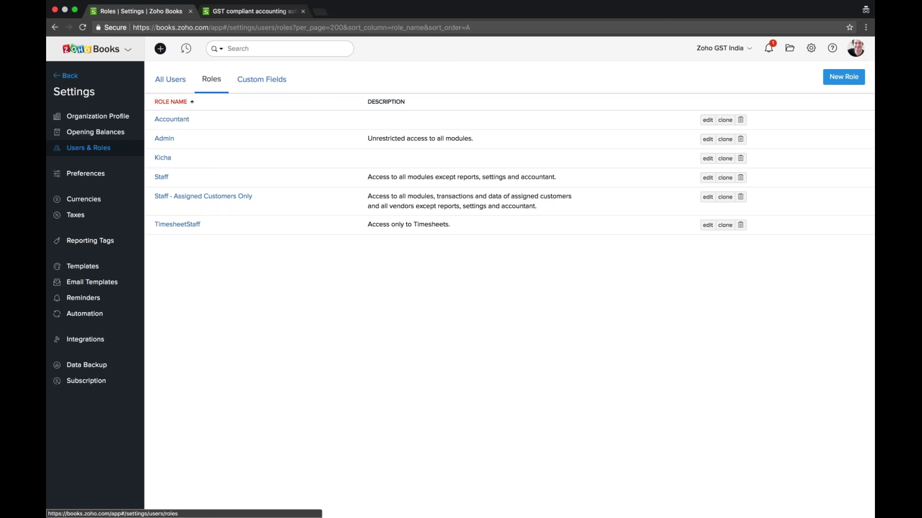
pyautogui.click(826, 82)
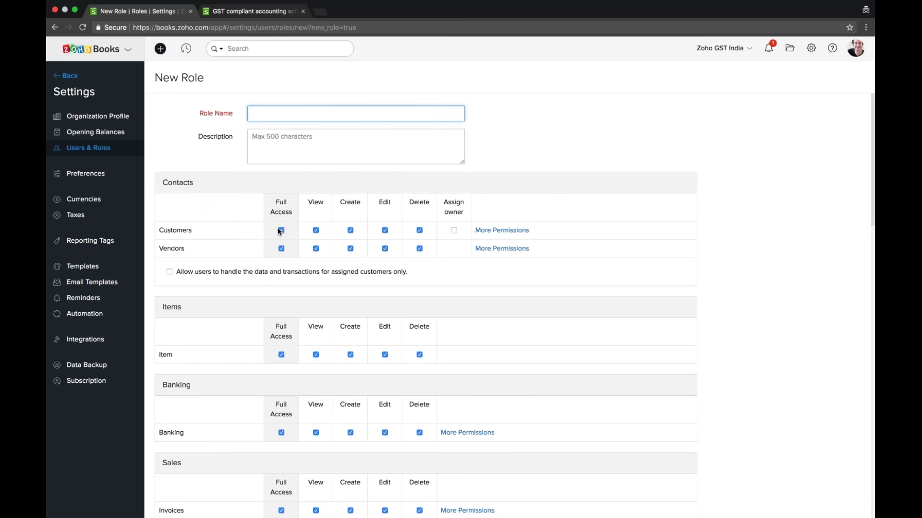
pyautogui.scroll(-5, 280, 232)
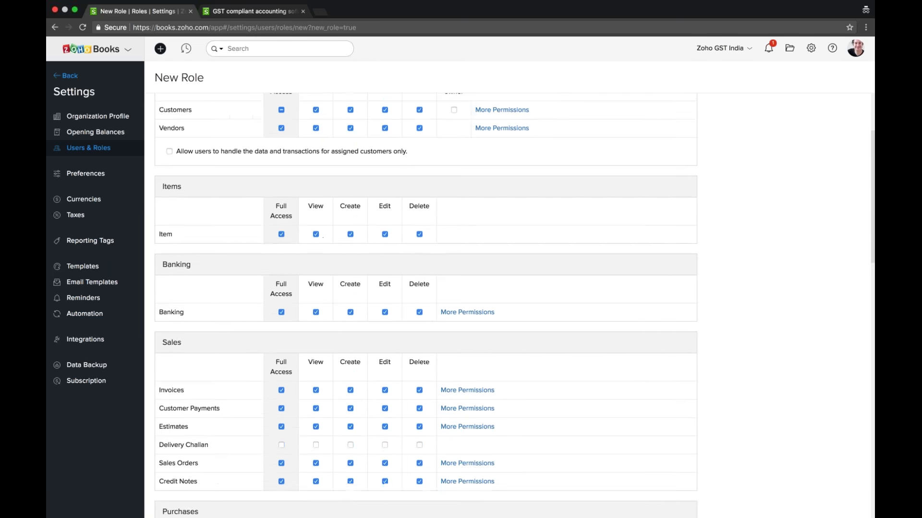
pyautogui.scroll(-8, 269, 234)
pyautogui.scroll(14, 269, 234)
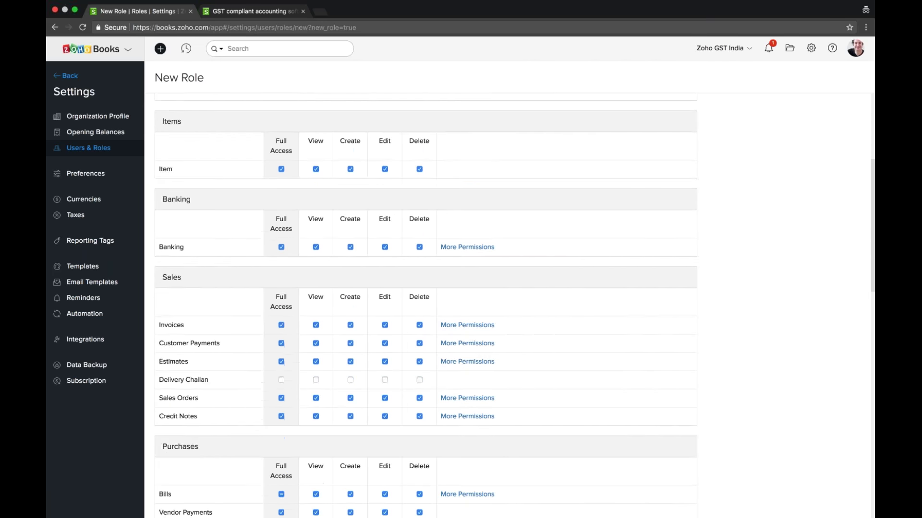
# Step: Try out the full access, view, create, edit and delete permissions for Customers, and discard the new role
pyautogui.click(282, 233)
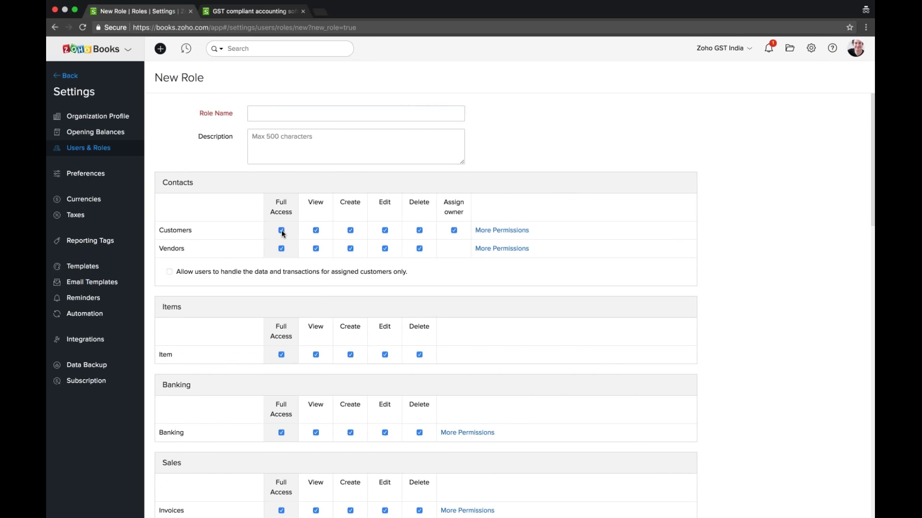
pyautogui.click(282, 232)
pyautogui.click(315, 231)
pyautogui.click(351, 231)
pyautogui.click(385, 232)
pyautogui.click(419, 231)
pyautogui.click(281, 231)
pyautogui.click(281, 231)
pyautogui.click(281, 231)
pyautogui.scroll(-1, 282, 234)
pyautogui.scroll(-20, 281, 235)
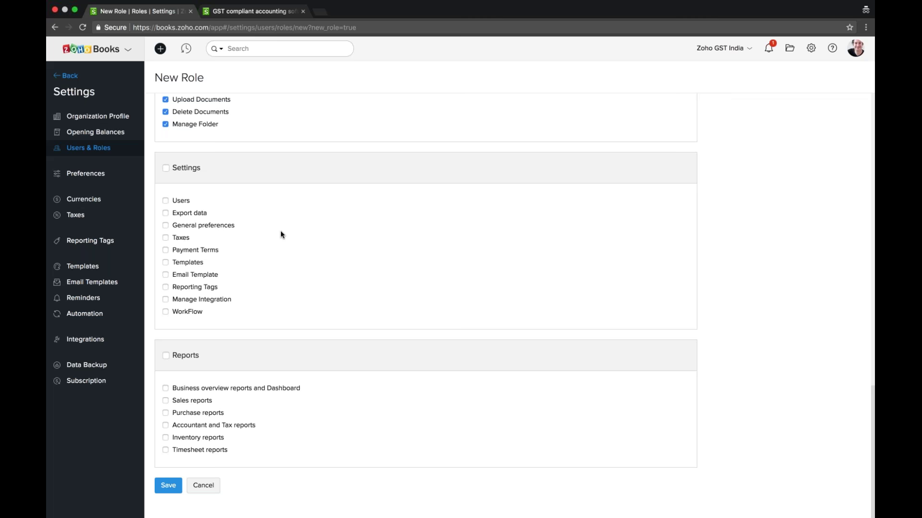
pyautogui.click(203, 485)
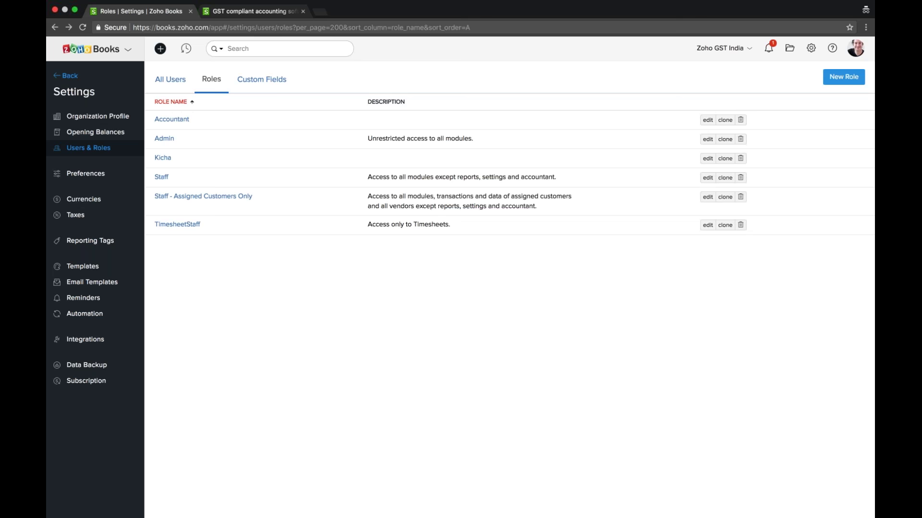
# Step: Review the General preferences and the currency list, including the fields for a new currency, without adding one
pyautogui.click(85, 173)
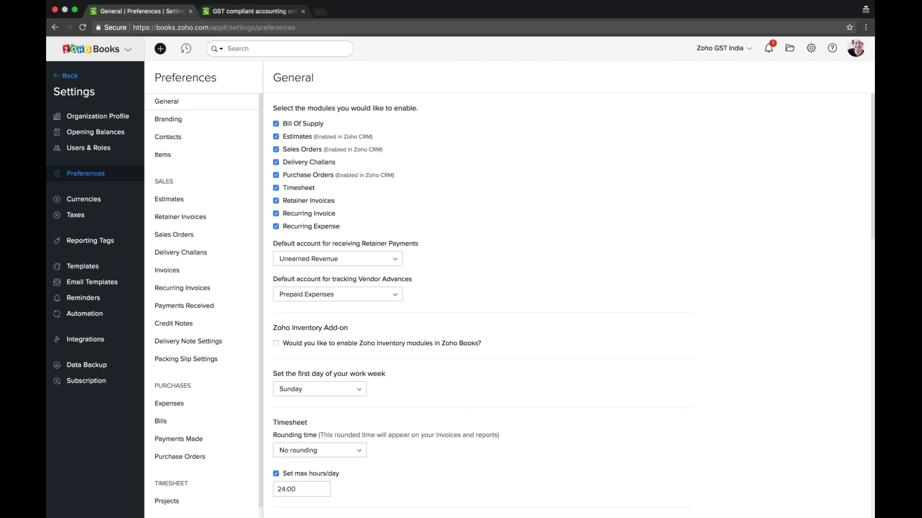
pyautogui.scroll(-10, 480, 302)
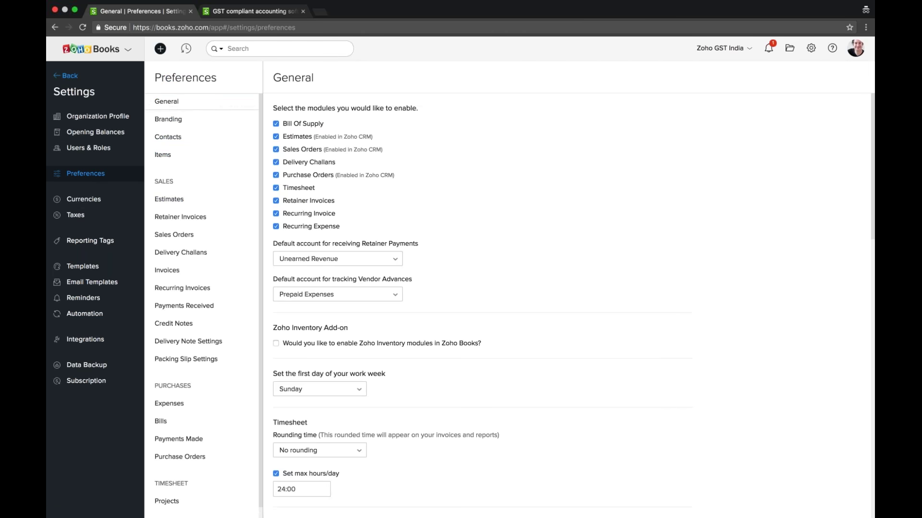
pyautogui.click(113, 205)
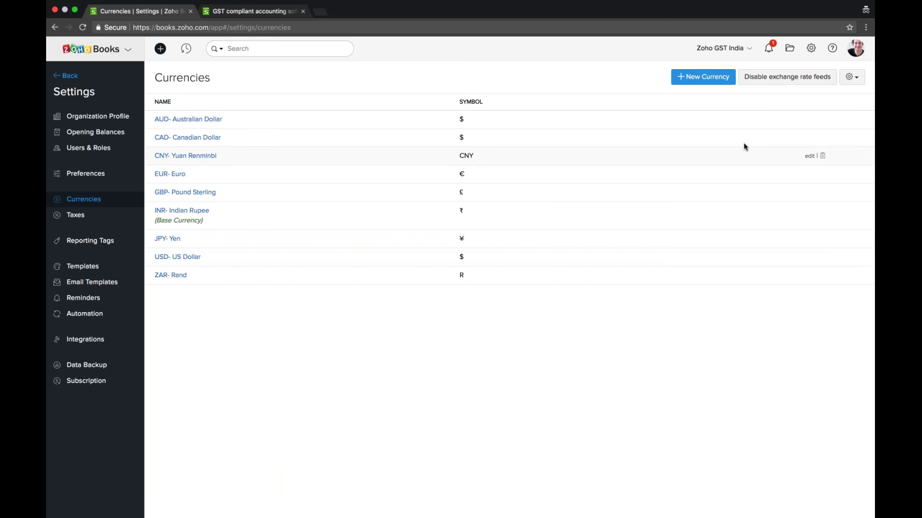
pyautogui.click(716, 81)
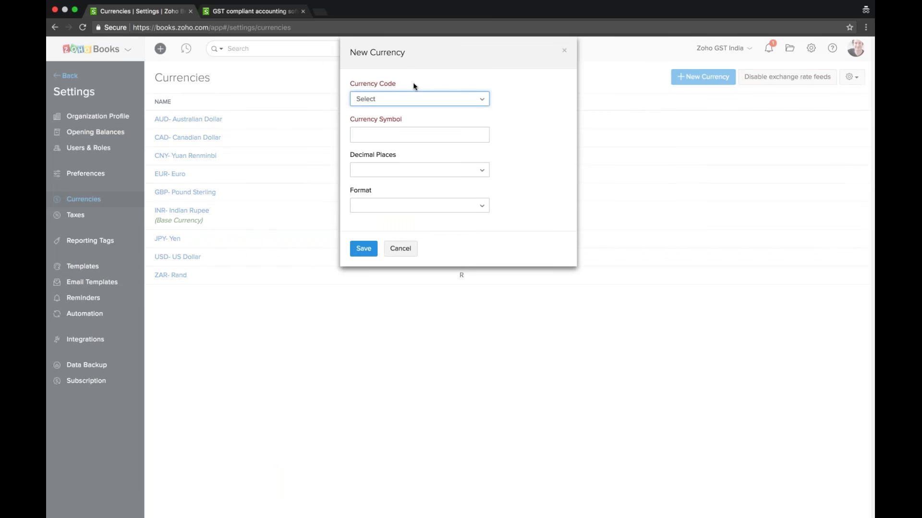
pyautogui.press('Tab')
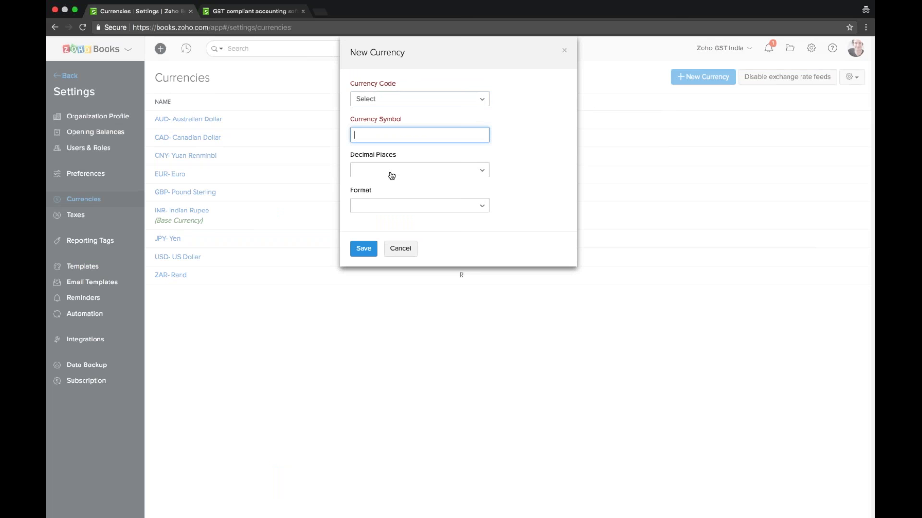
pyautogui.click(398, 255)
# Step: Review the GST Settings, trying out the Composition Scheme option and returning GST filing to Directly from Zoho Books
pyautogui.click(119, 224)
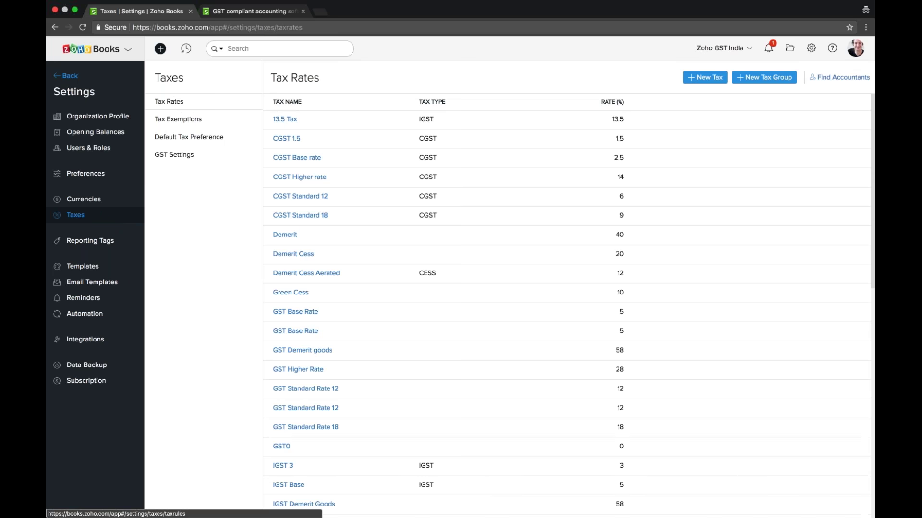
pyautogui.click(174, 154)
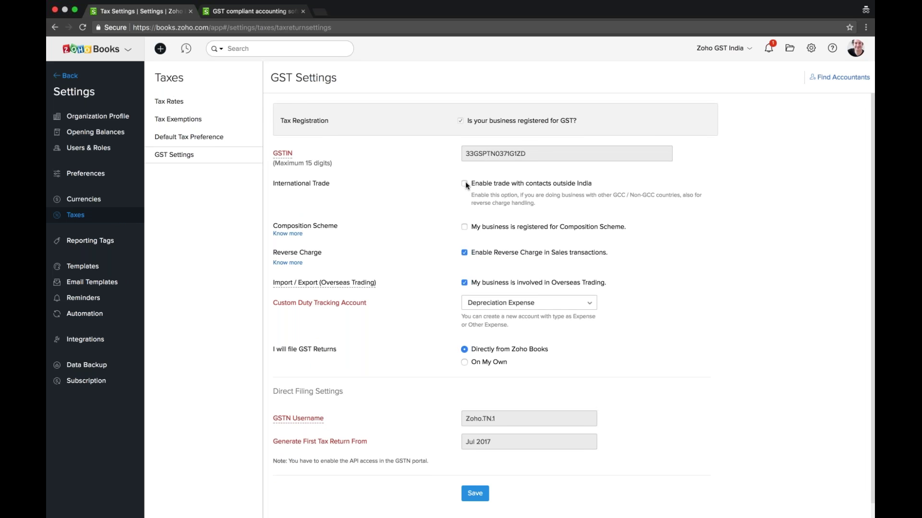
pyautogui.click(464, 227)
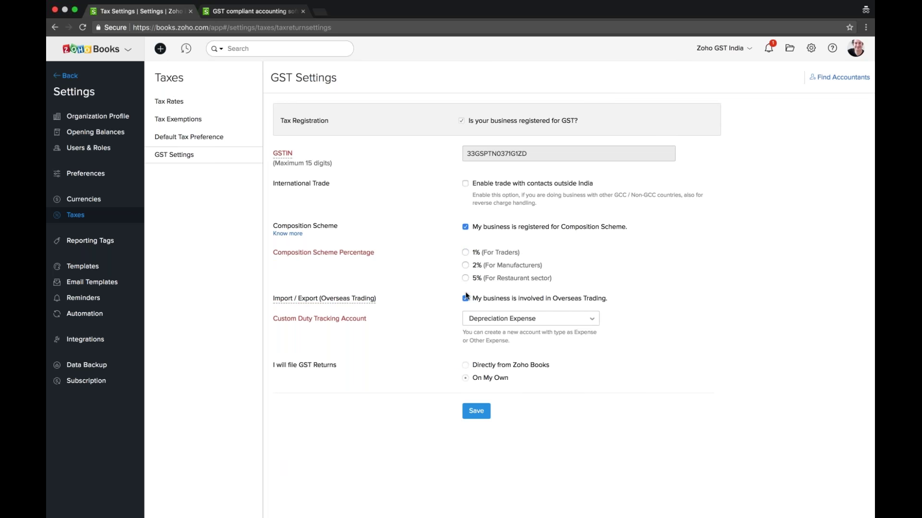
pyautogui.click(466, 227)
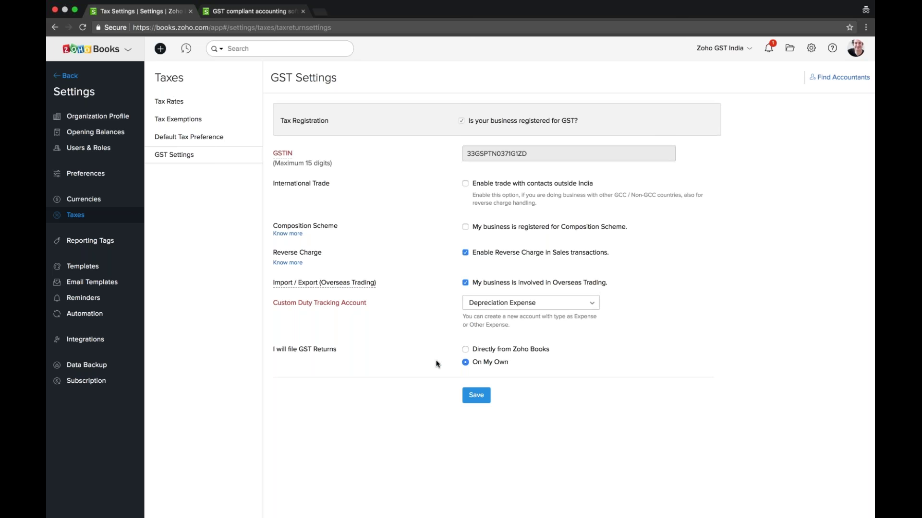
pyautogui.click(479, 349)
pyautogui.scroll(-1, 479, 349)
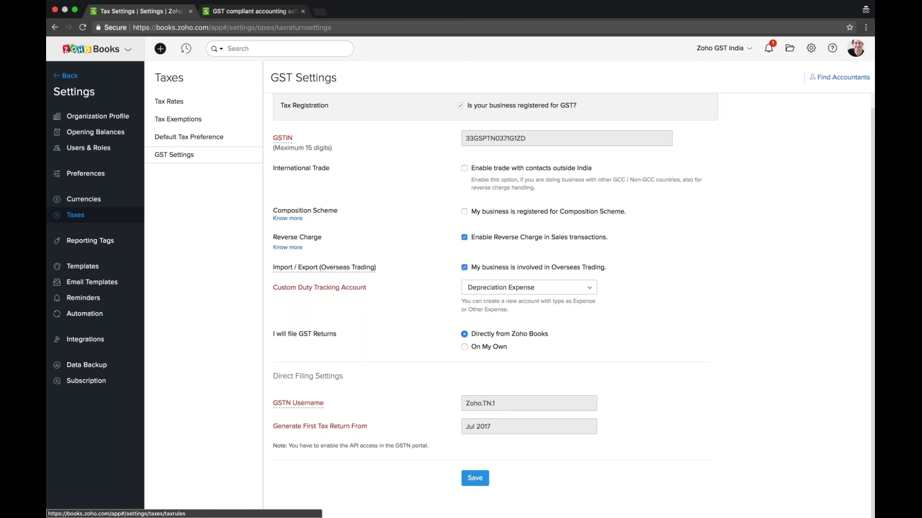
# Step: Look through the full list of tax rates and the default intra-state and inter-state tax preferences
pyautogui.click(169, 102)
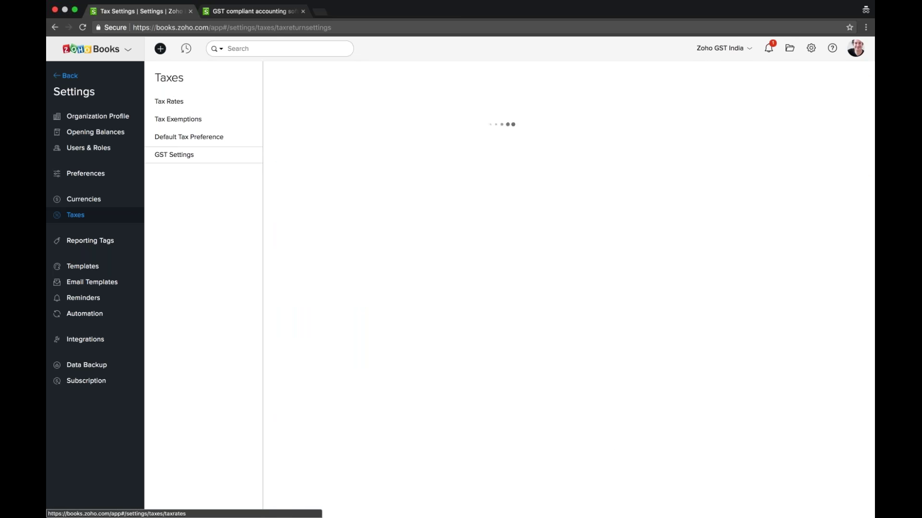
pyautogui.scroll(-10, 394, 240)
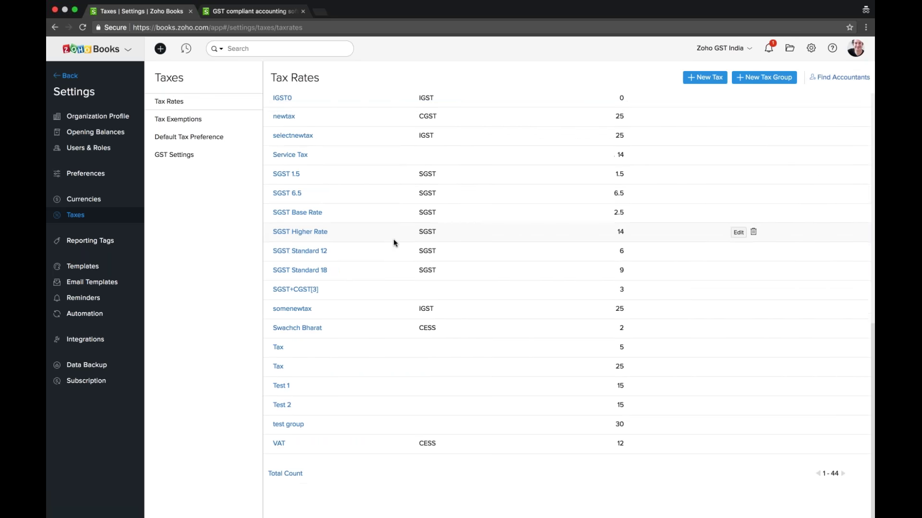
pyautogui.scroll(10, 394, 240)
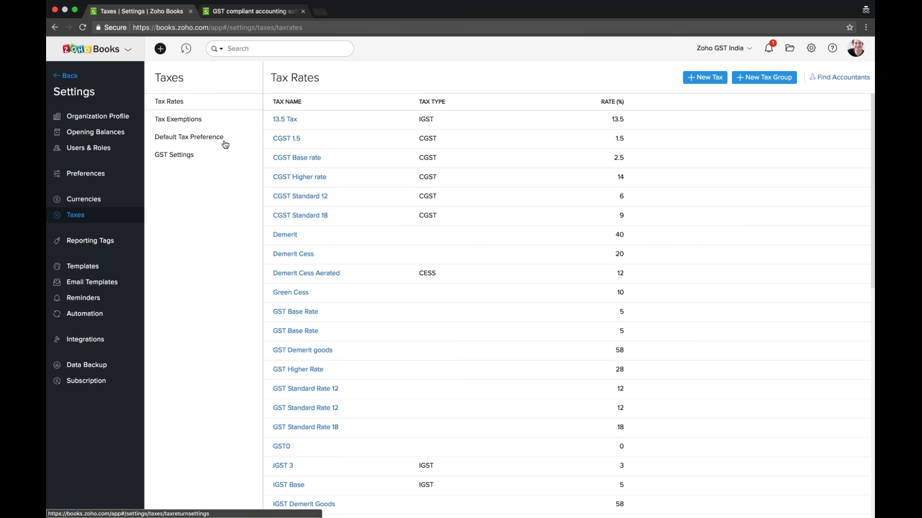
pyautogui.click(189, 137)
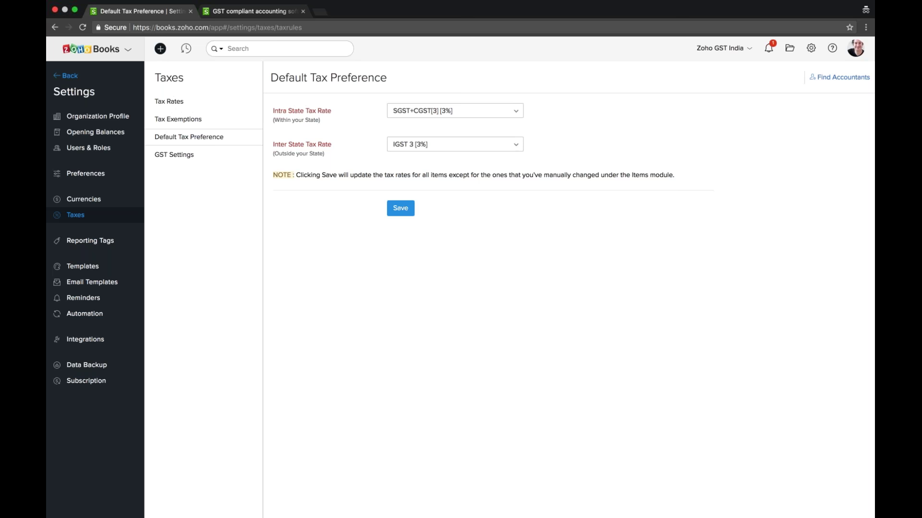
# Step: Create a reporting tag named Cost centers with the options Chennai, Mumbai and Delhi
pyautogui.click(90, 241)
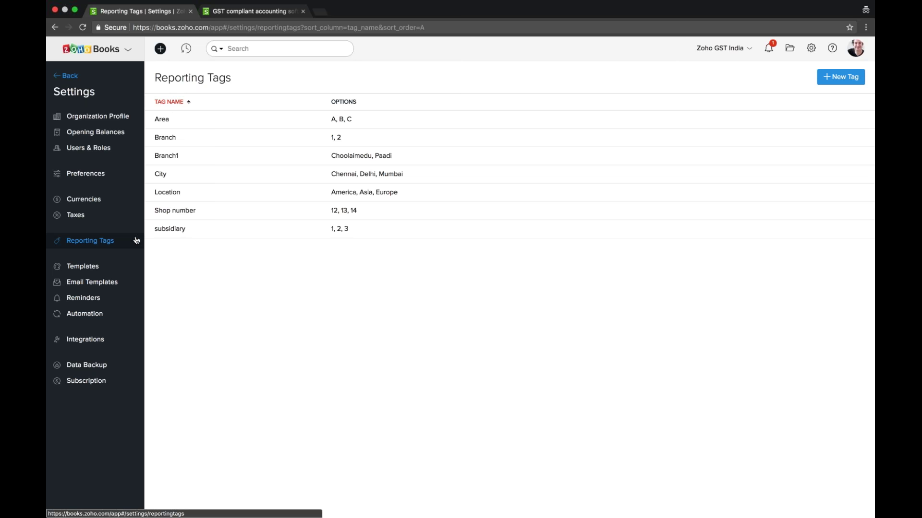
pyautogui.click(840, 78)
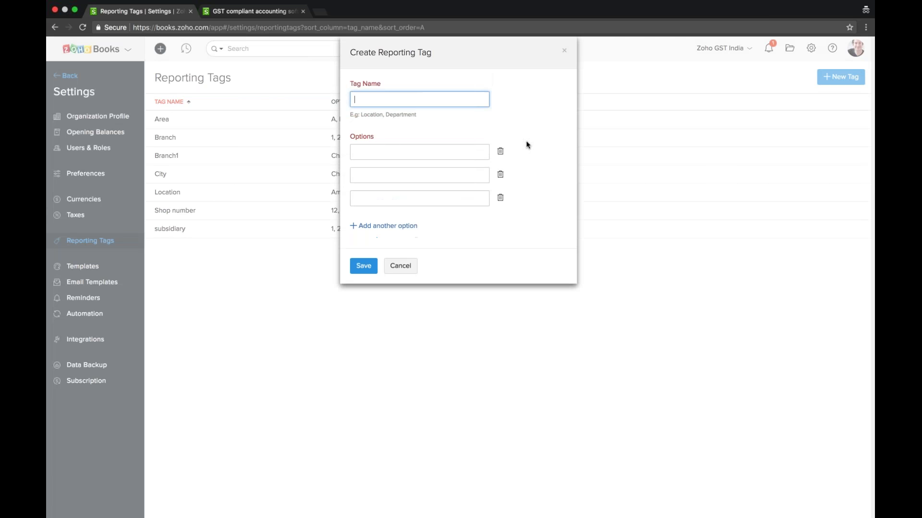
pyautogui.write('Cost centere')
pyautogui.click(413, 149)
pyautogui.write('Chennai')
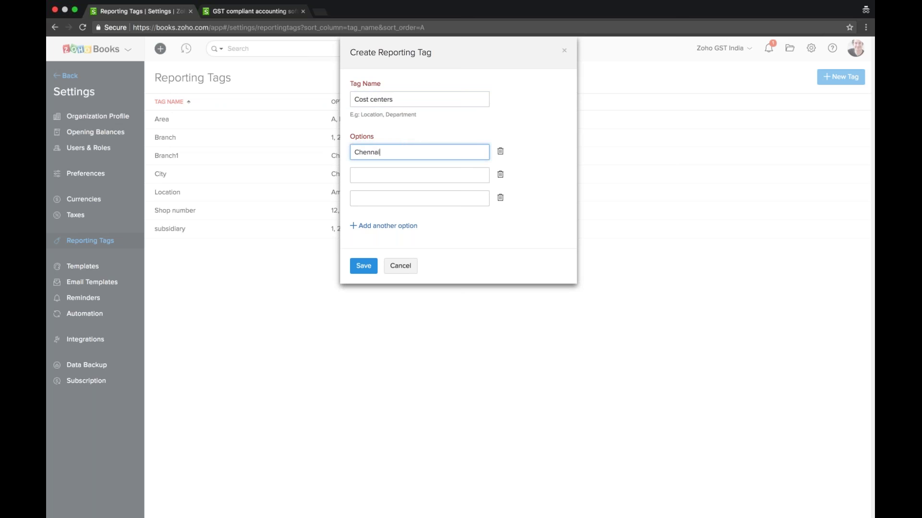
pyautogui.click(419, 175)
pyautogui.write('Mumbai')
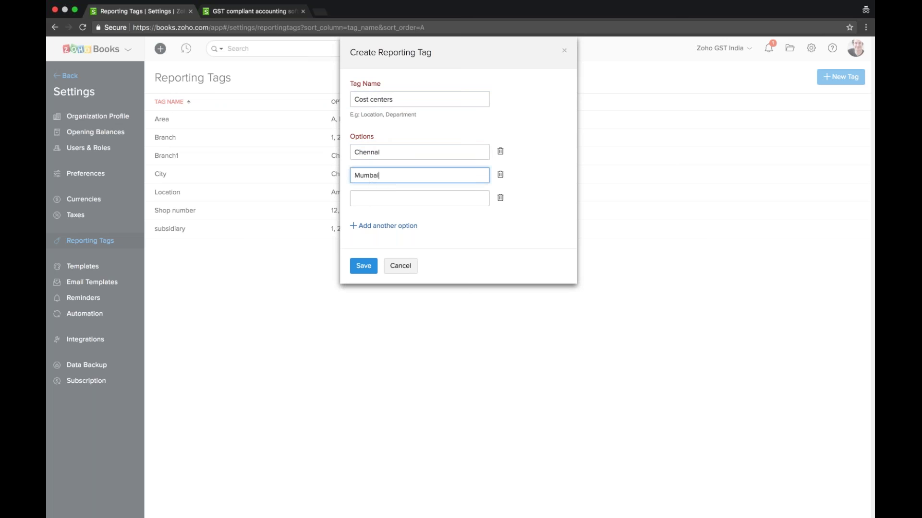
pyautogui.click(419, 199)
pyautogui.write('Delhi')
pyautogui.click(364, 266)
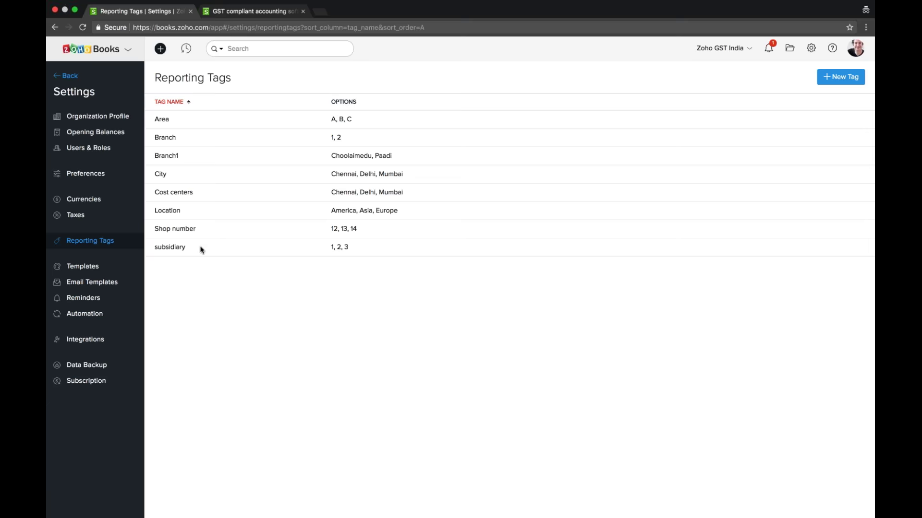
# Step: Browse the invoice template gallery and view the estimate and sales order templates
pyautogui.click(82, 266)
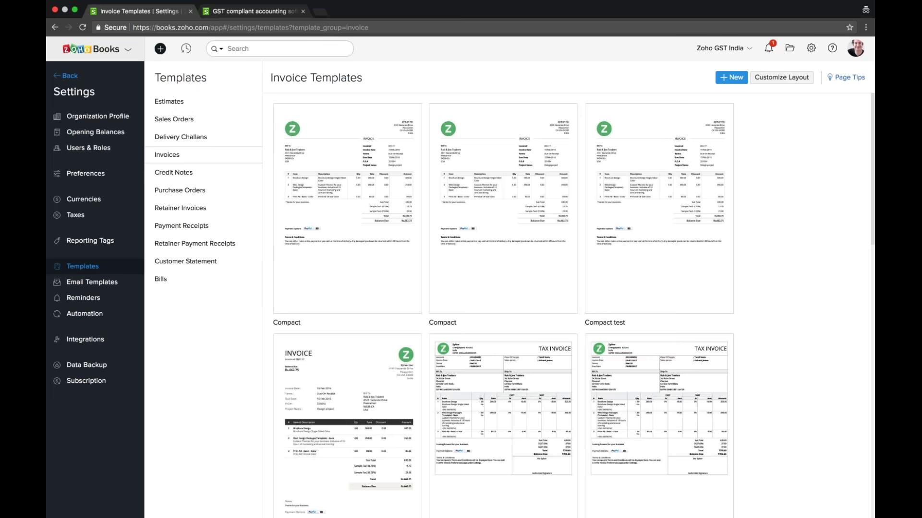
pyautogui.scroll(-15, 393, 286)
pyautogui.scroll(10, 392, 289)
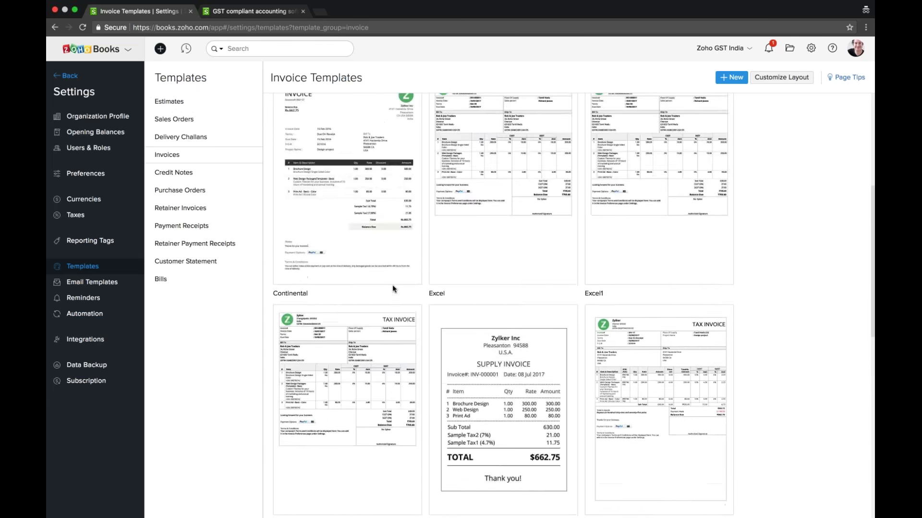
pyautogui.scroll(5, 392, 288)
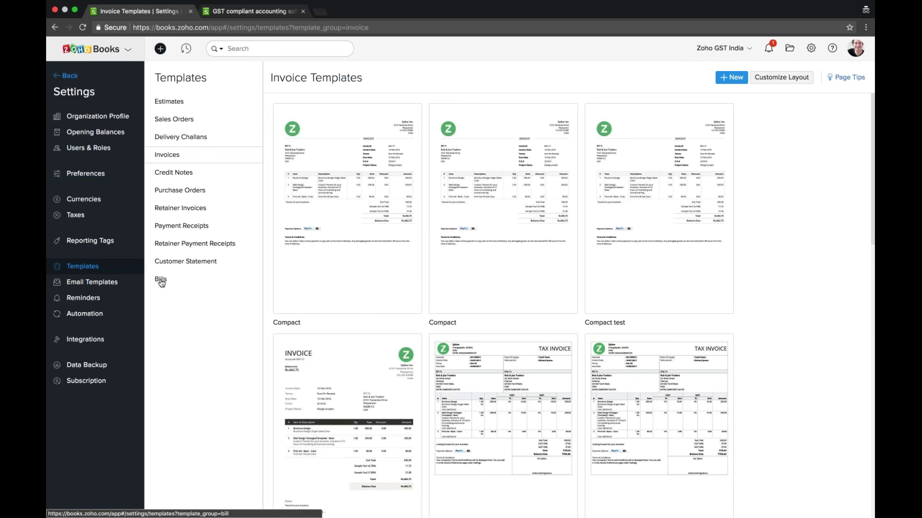
pyautogui.click(174, 106)
pyautogui.click(176, 115)
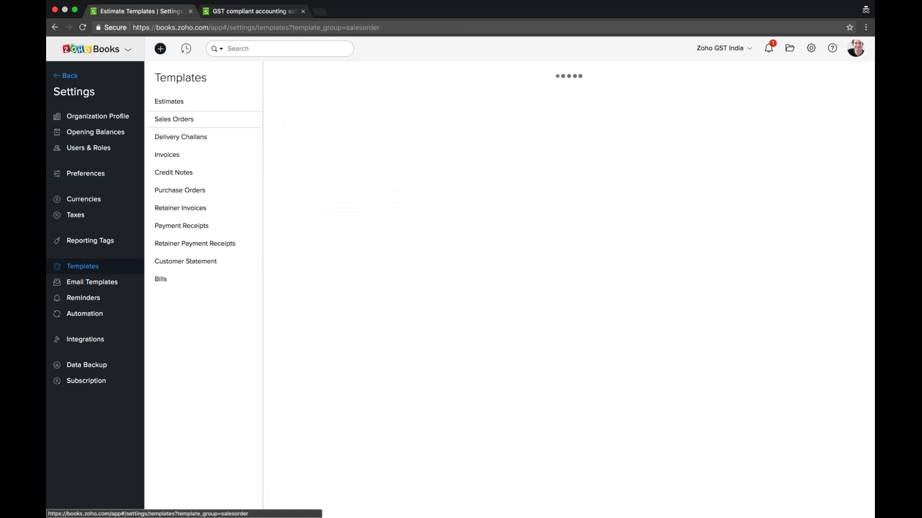
# Step: Examine the default Invoice Notification email template, including its customer name and invoice subtotal placeholders and the invoice amount section
pyautogui.click(94, 284)
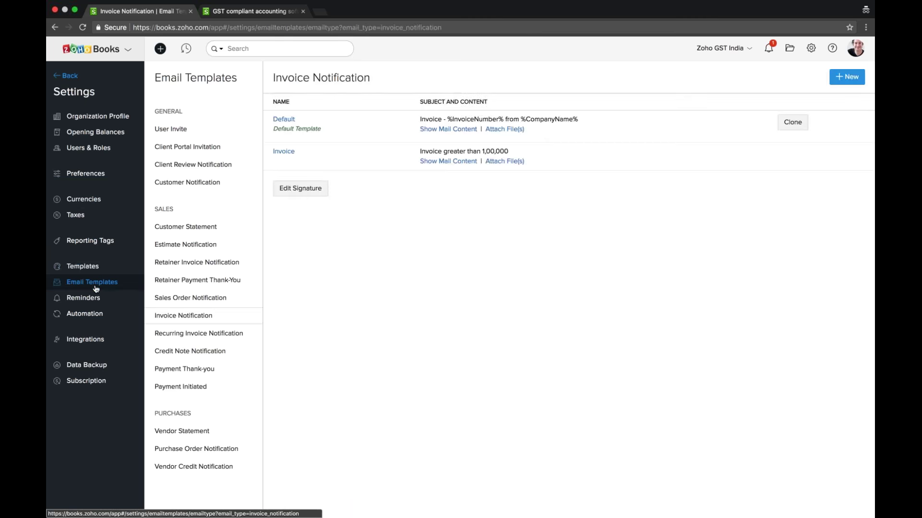
pyautogui.click(441, 126)
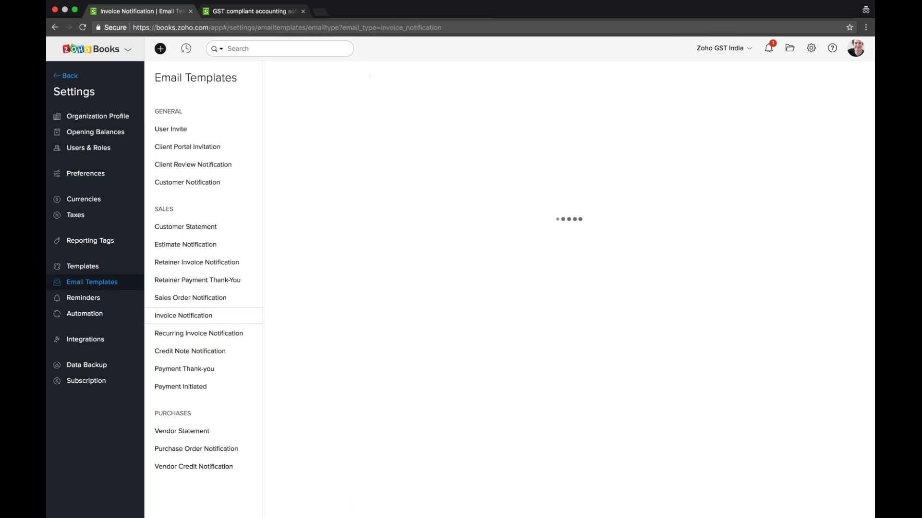
pyautogui.scroll(-10, 566, 360)
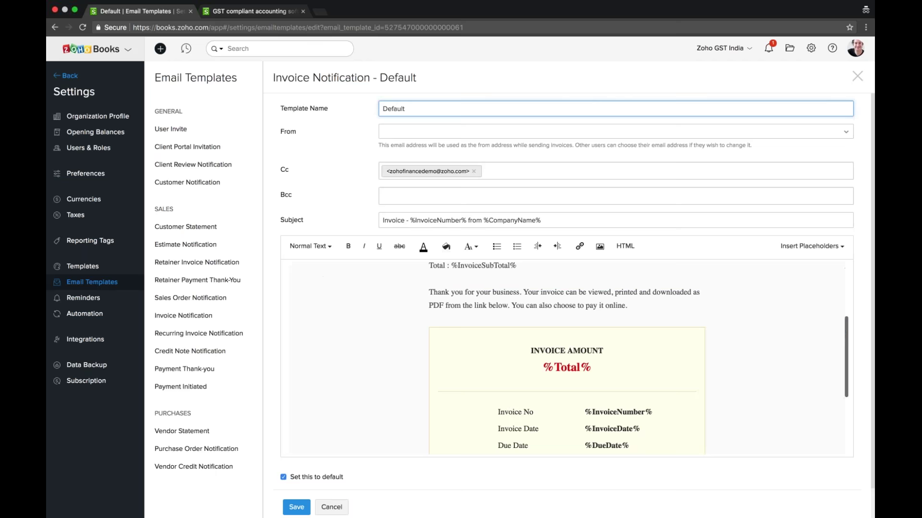
pyautogui.scroll(4, 480, 302)
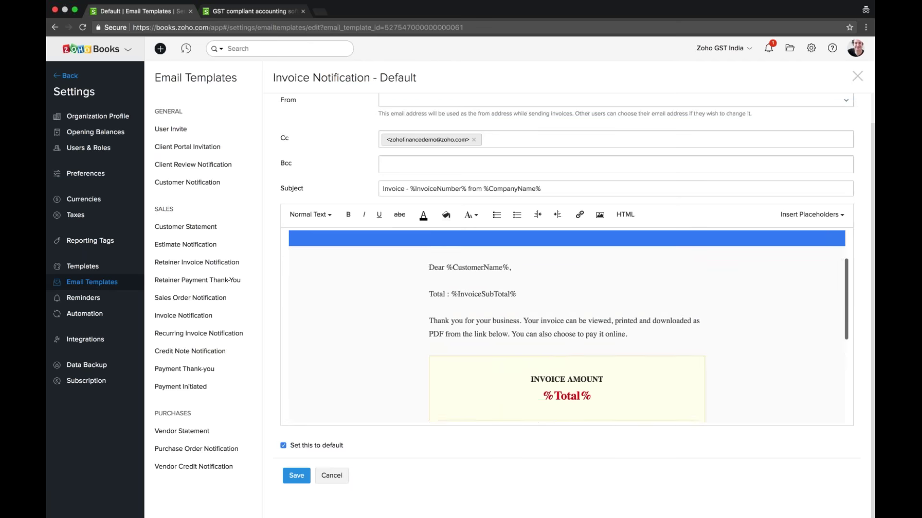
pyautogui.moveTo(446, 294); pyautogui.dragTo(509, 295)
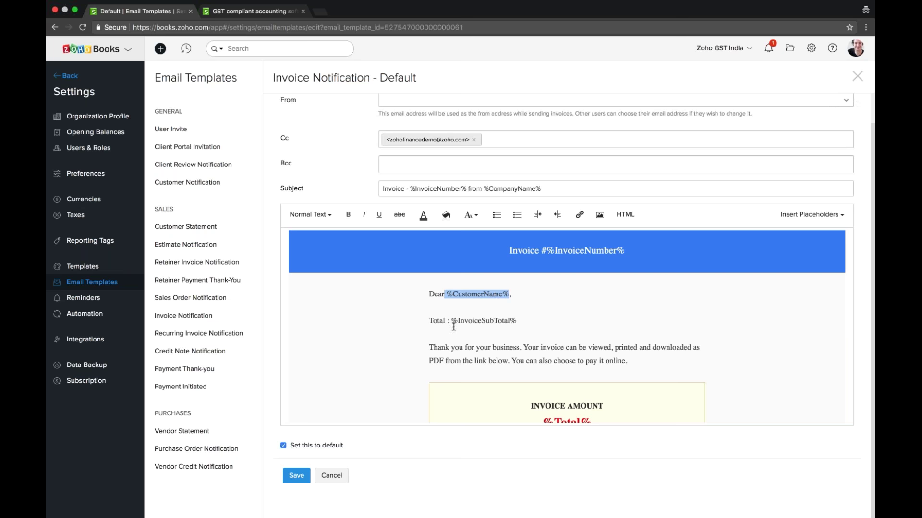
pyautogui.moveTo(451, 321); pyautogui.dragTo(516, 320)
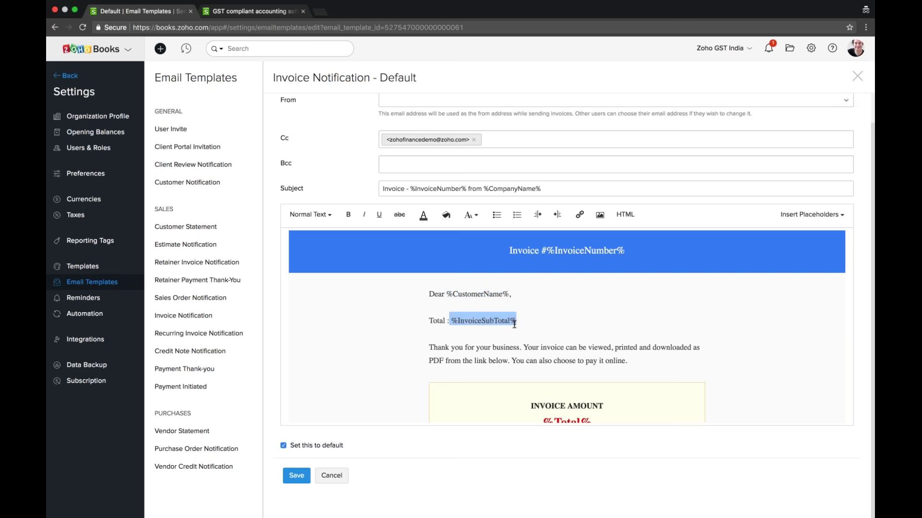
pyautogui.scroll(-1, 519, 357)
pyautogui.click(519, 357)
pyautogui.scroll(-3, 519, 357)
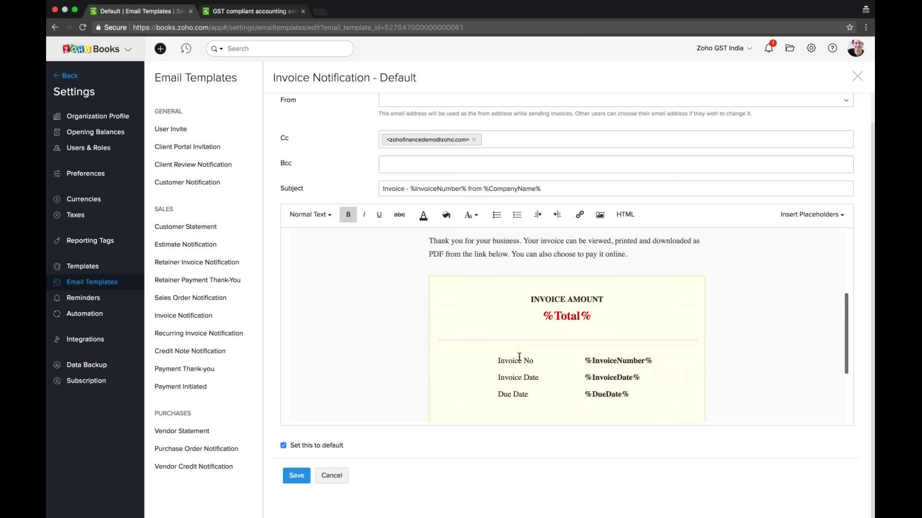
pyautogui.scroll(-3, 519, 358)
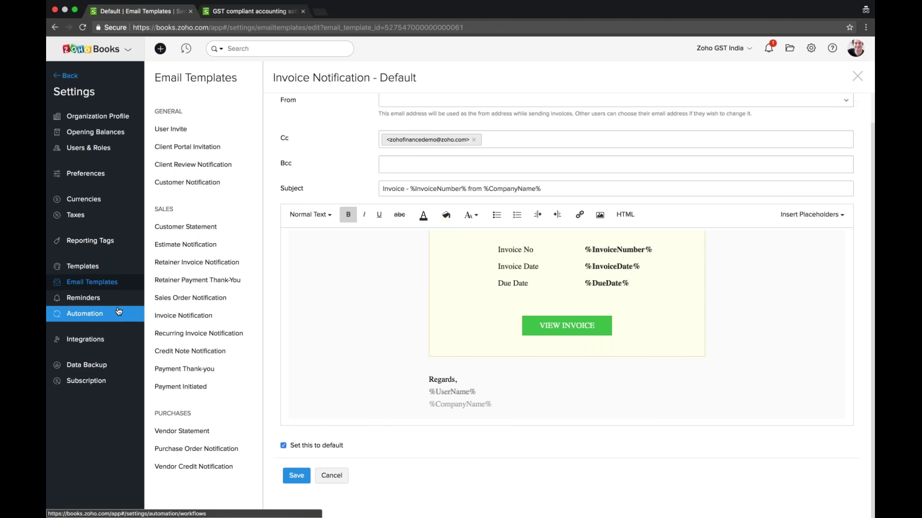
# Step: Try 2-day and 5-day timings relative to the due date in the automated invoice reminder Reminder - 1, and discard the changes
pyautogui.click(81, 298)
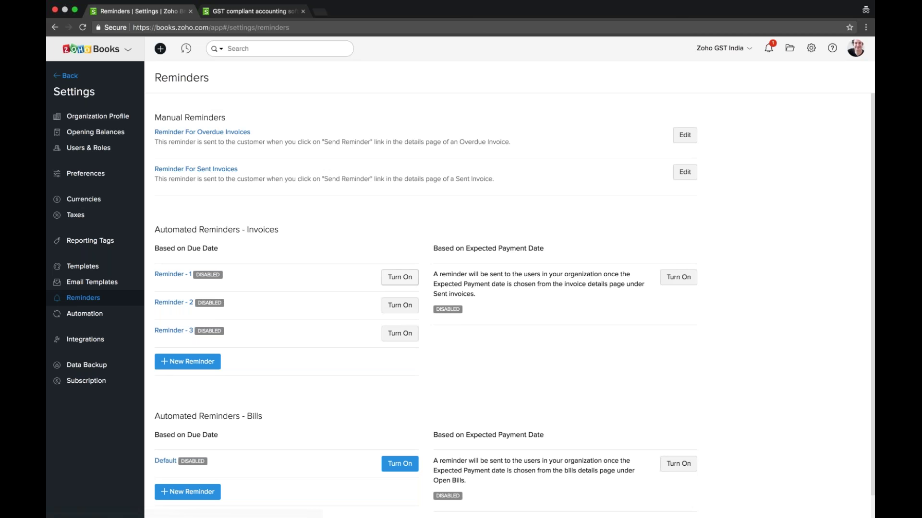
pyautogui.click(402, 279)
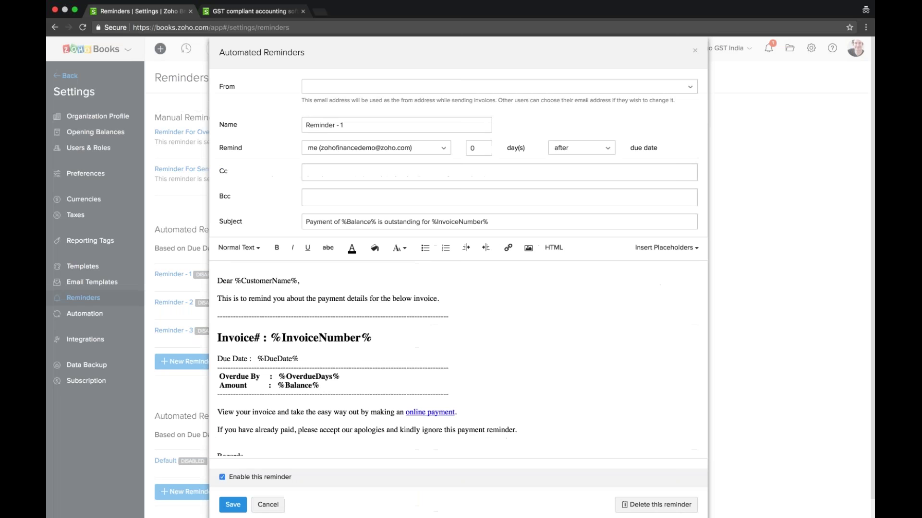
pyautogui.click(379, 148)
pyautogui.click(379, 148)
pyautogui.click(473, 148)
pyautogui.write('2')
pyautogui.press('Tab')
pyautogui.press('Down')
pyautogui.press('Up')
pyautogui.press('Return')
pyautogui.hotkey('shift', 'Tab')
pyautogui.write('5')
pyautogui.click(567, 148)
pyautogui.click(564, 176)
pyautogui.click(268, 504)
# Step: Review the Invoice Alert workflow rule, covering its trigger, filter criteria and email alert action
pyautogui.click(84, 313)
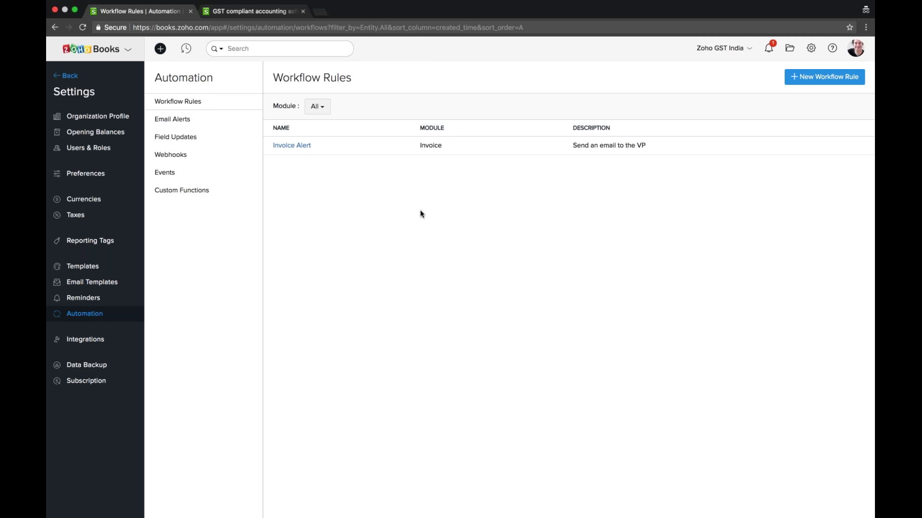
pyautogui.click(290, 145)
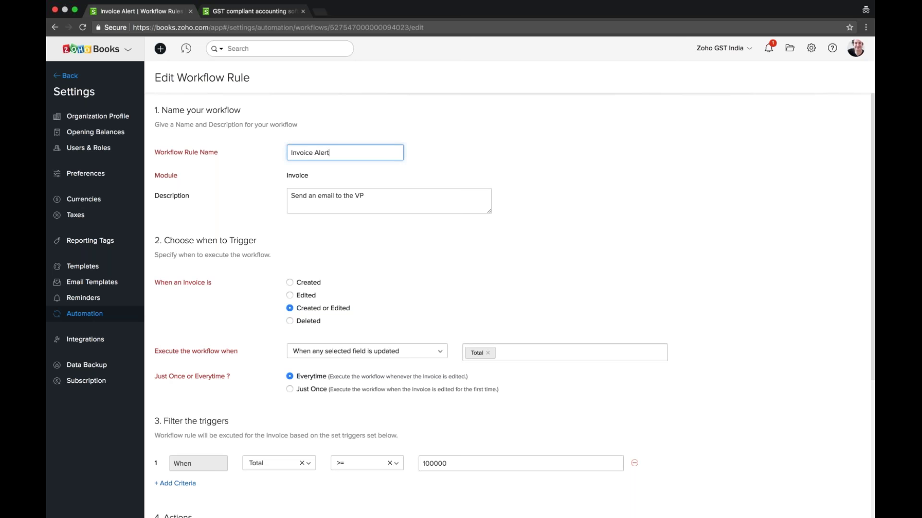
pyautogui.scroll(-1, 530, 359)
pyautogui.scroll(-1, 439, 416)
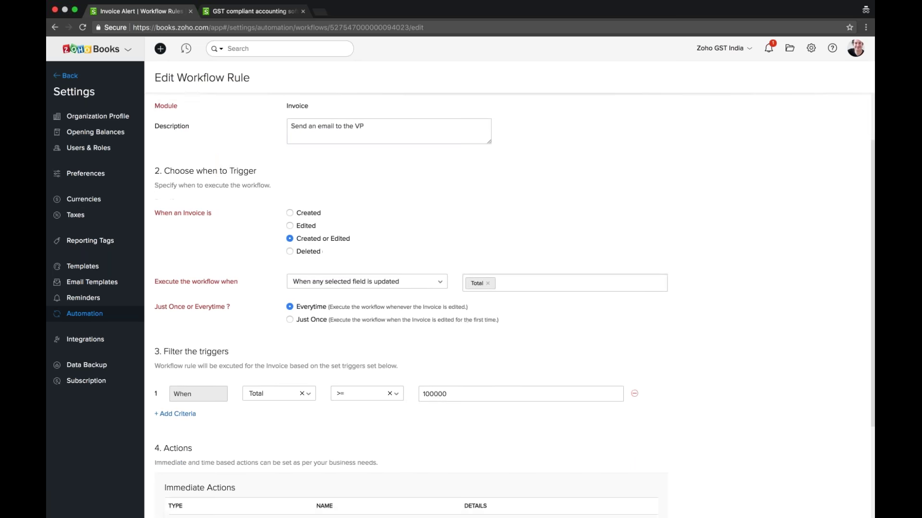
pyautogui.scroll(-3, 507, 307)
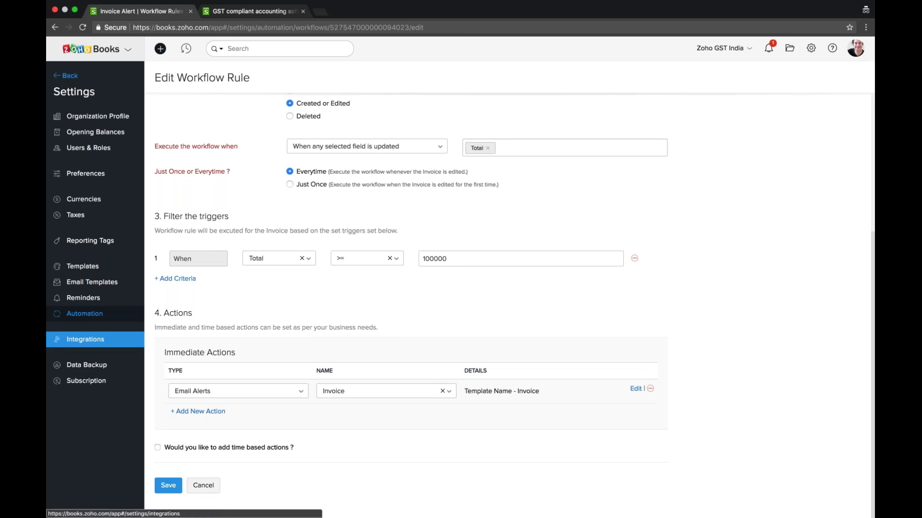
# Step: Look through the available integrations for online payments, Zoho apps and other apps
pyautogui.click(85, 339)
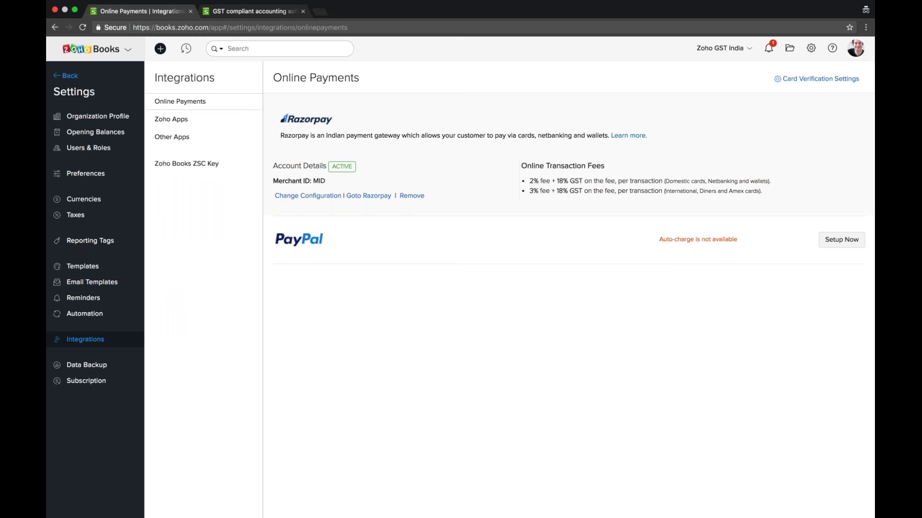
pyautogui.click(212, 127)
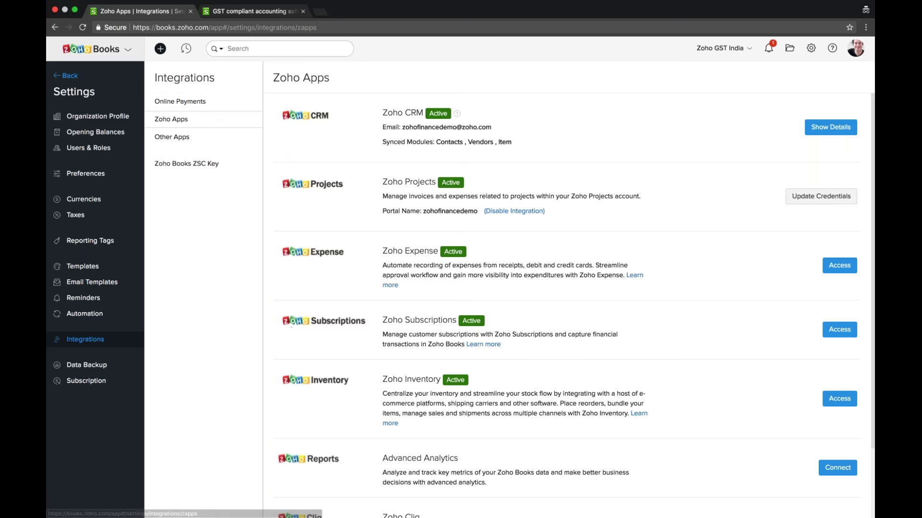
pyautogui.scroll(-1, 567, 288)
pyautogui.scroll(2, 567, 288)
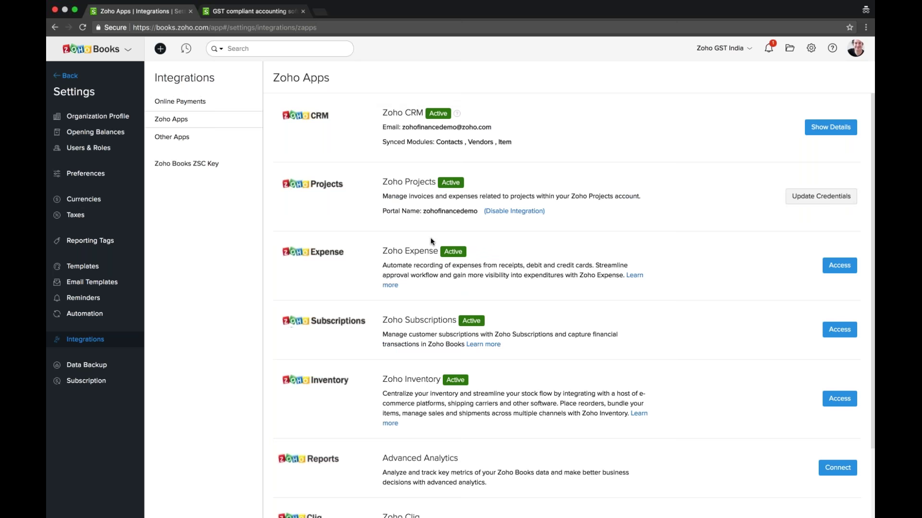
pyautogui.scroll(-3, 566, 307)
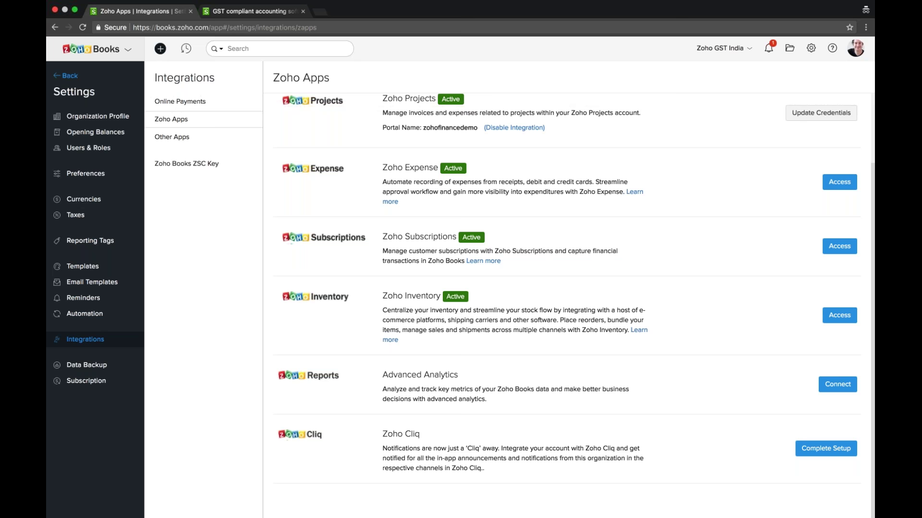
pyautogui.click(172, 137)
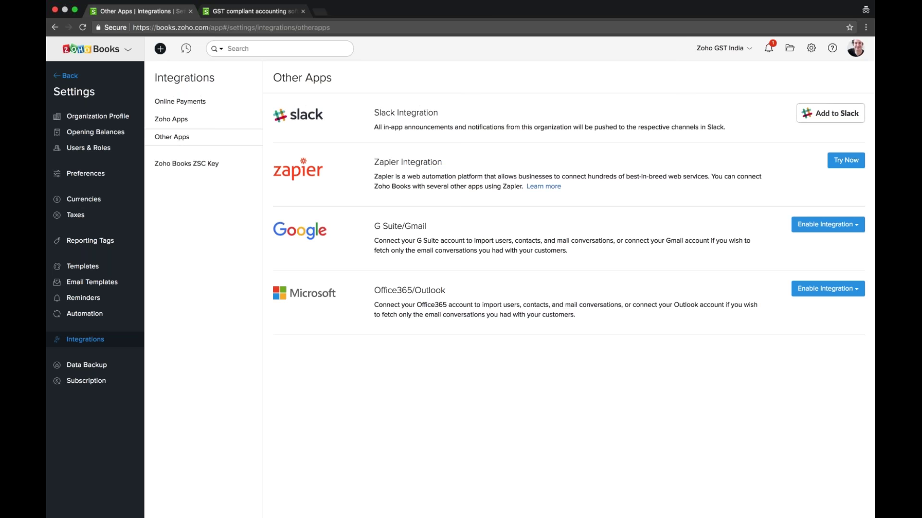
# Step: Request a backup of the organization's data and cancel it at the confirmation
pyautogui.click(91, 369)
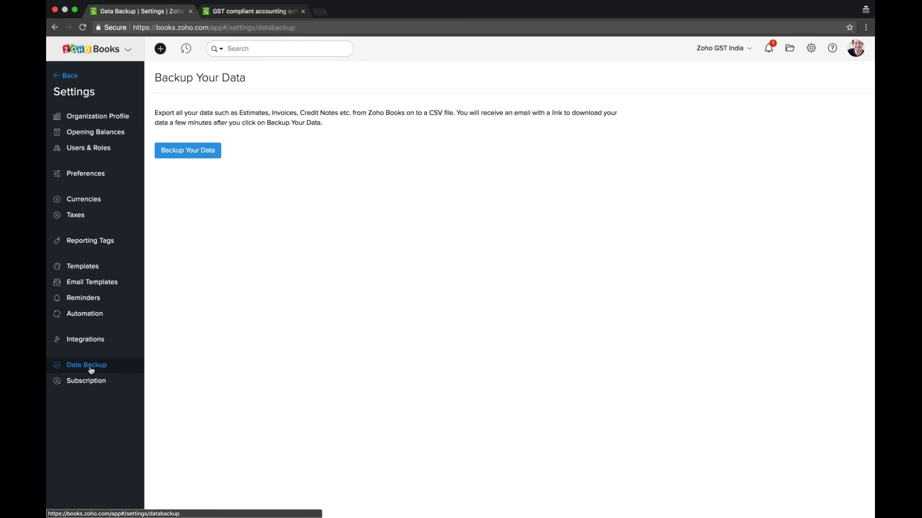
pyautogui.click(188, 150)
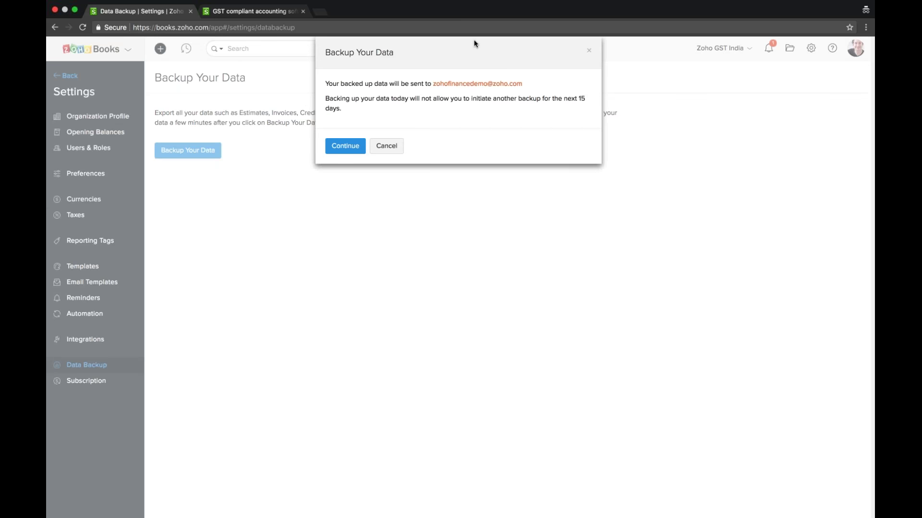
pyautogui.click(383, 145)
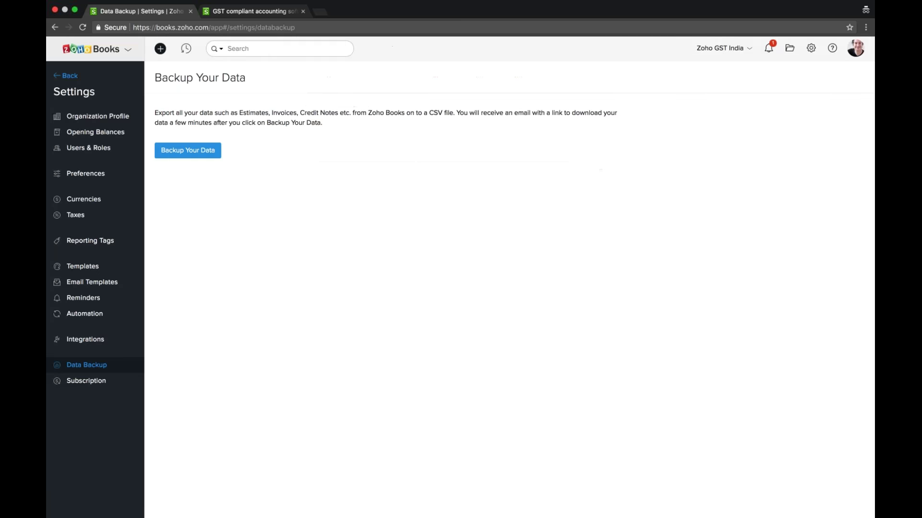
# Step: Leave the settings for the GST Filing page and examine the GSTR 3B summary entry for July 2017
pyautogui.click(74, 76)
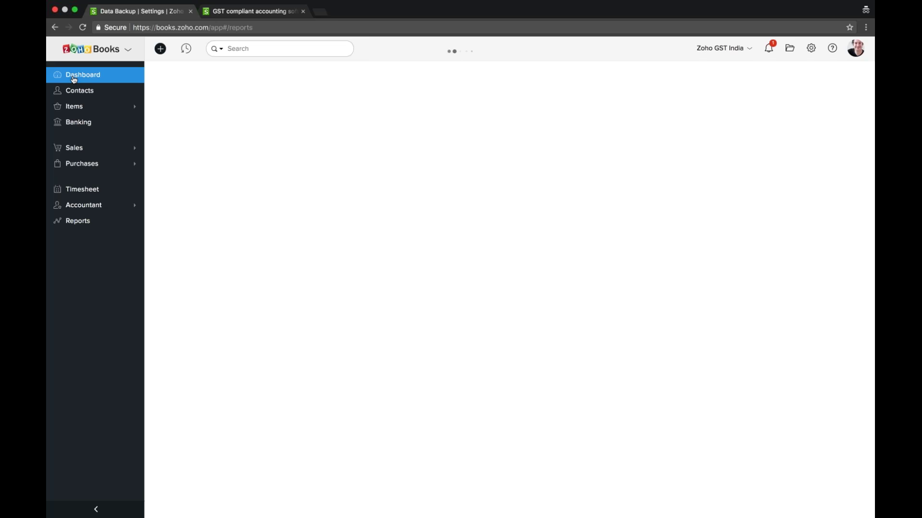
pyautogui.click(88, 205)
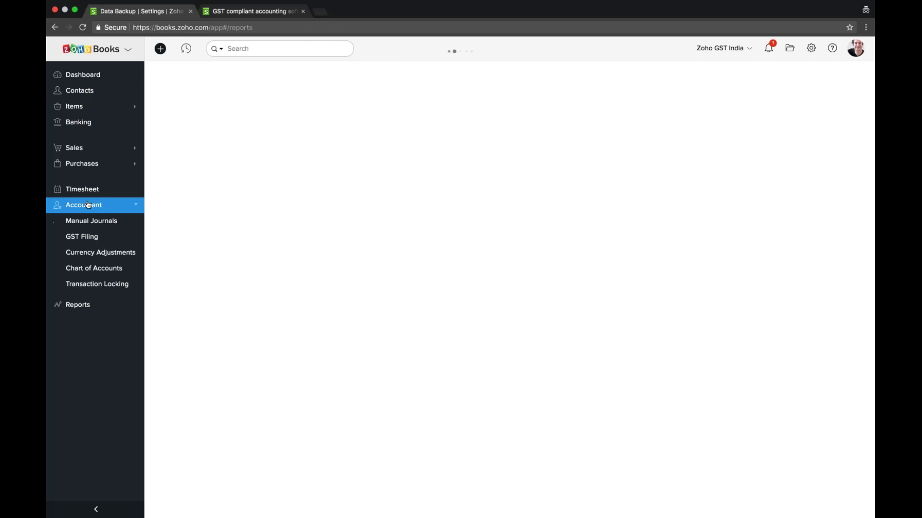
pyautogui.click(90, 241)
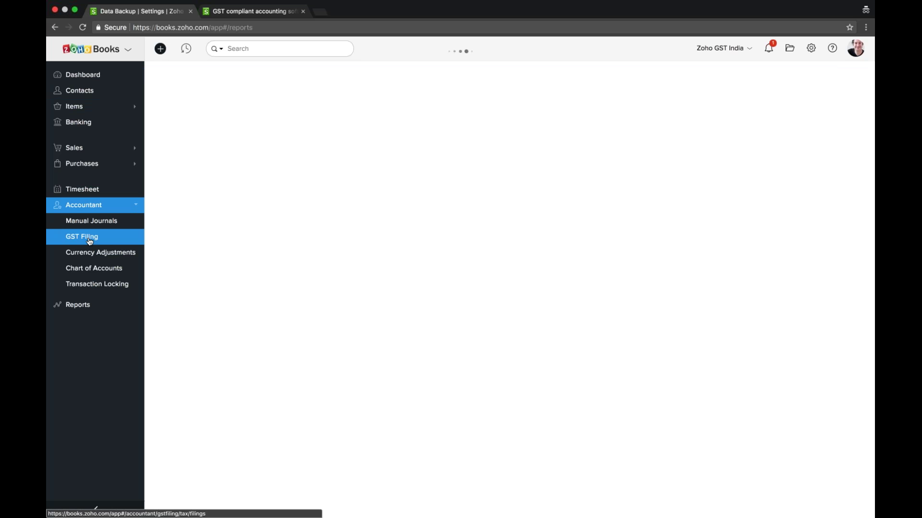
pyautogui.click(102, 80)
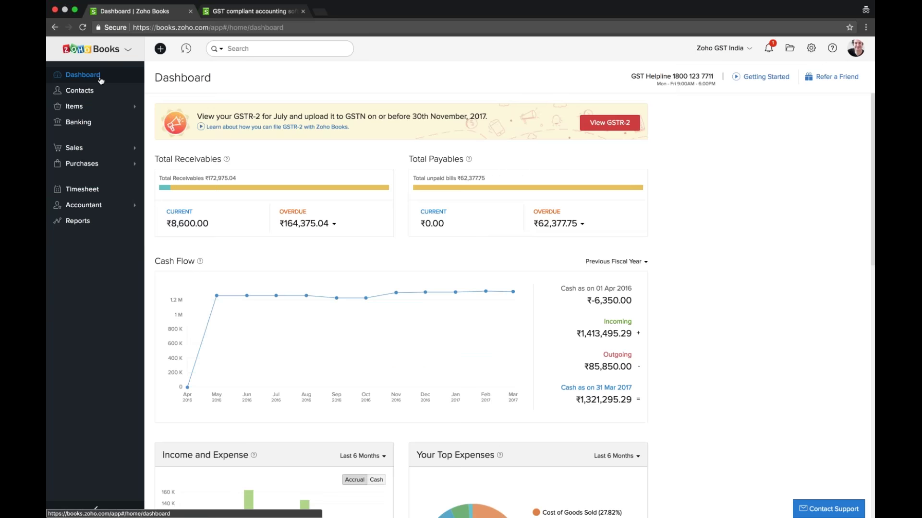
pyautogui.click(81, 207)
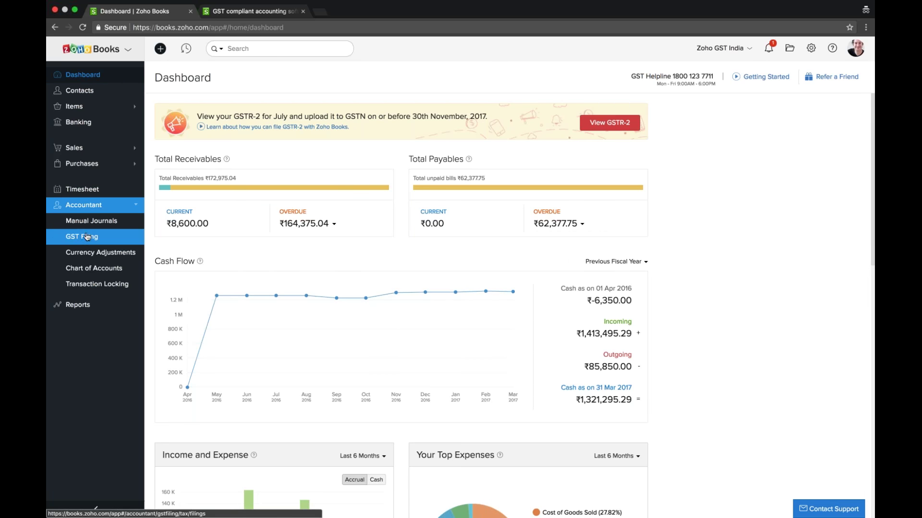
pyautogui.click(86, 237)
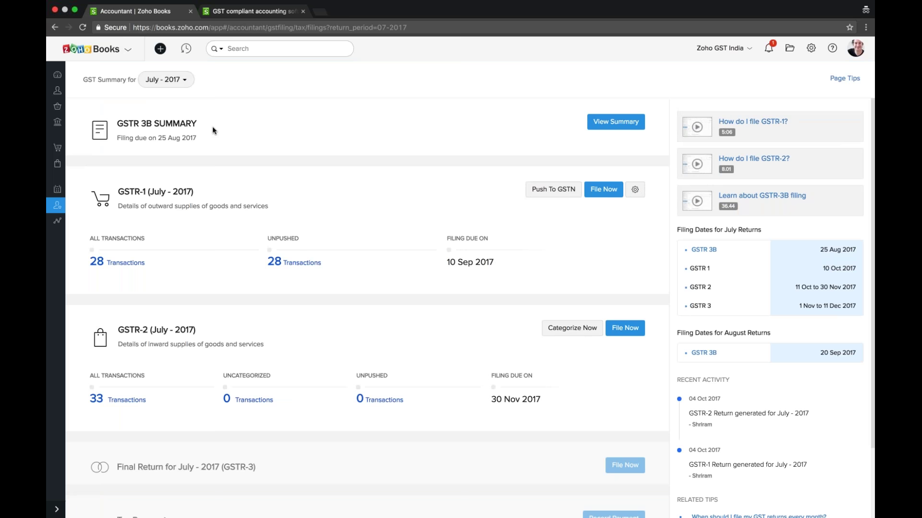
pyautogui.moveTo(117, 123); pyautogui.dragTo(197, 138)
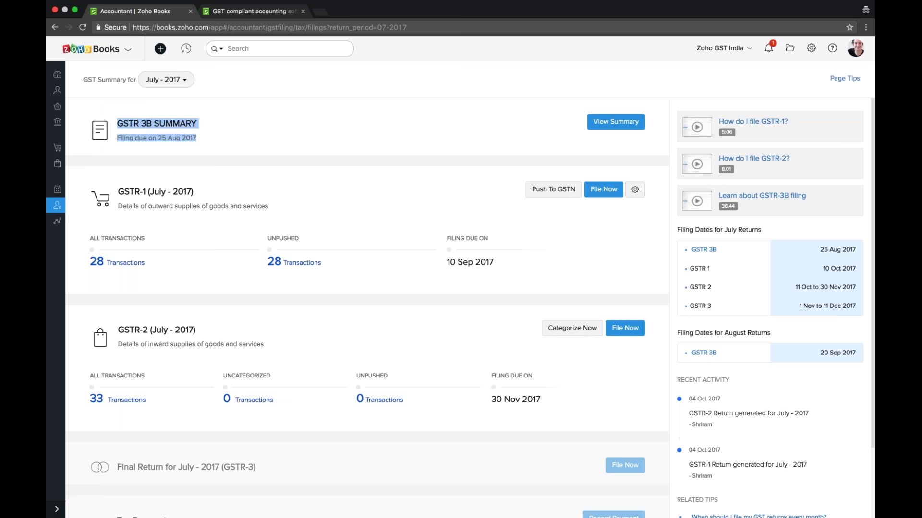
pyautogui.click(352, 123)
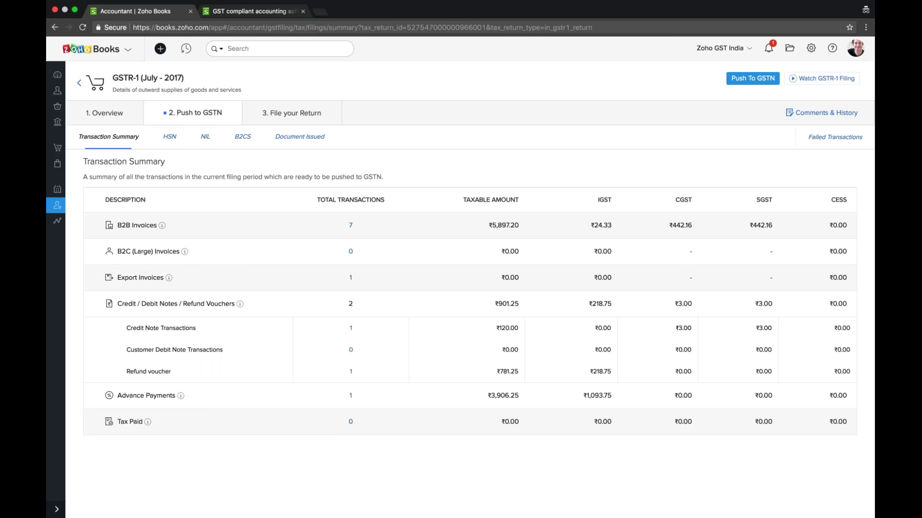
# Step: Review the HSN summary and the issued documents in the July 2017 GSTR-1 return
pyautogui.click(169, 137)
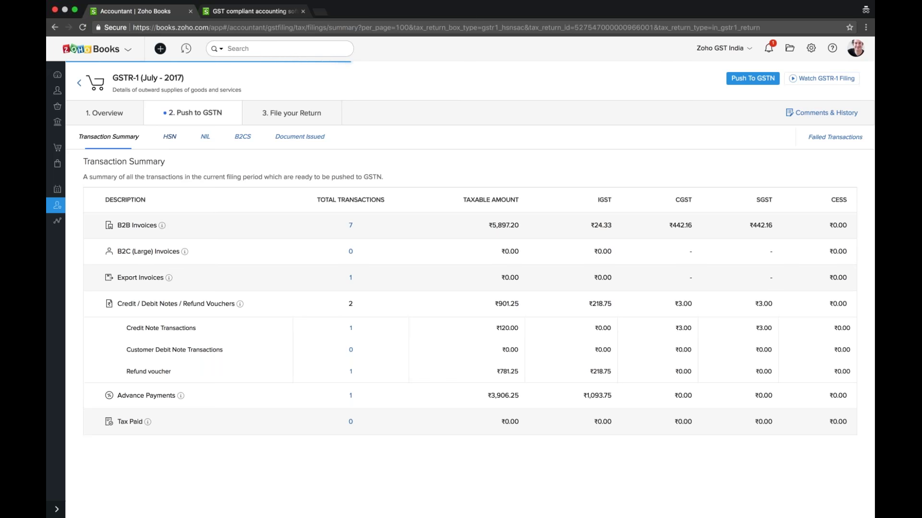
pyautogui.scroll(-3, 460, 321)
pyautogui.scroll(3, 461, 322)
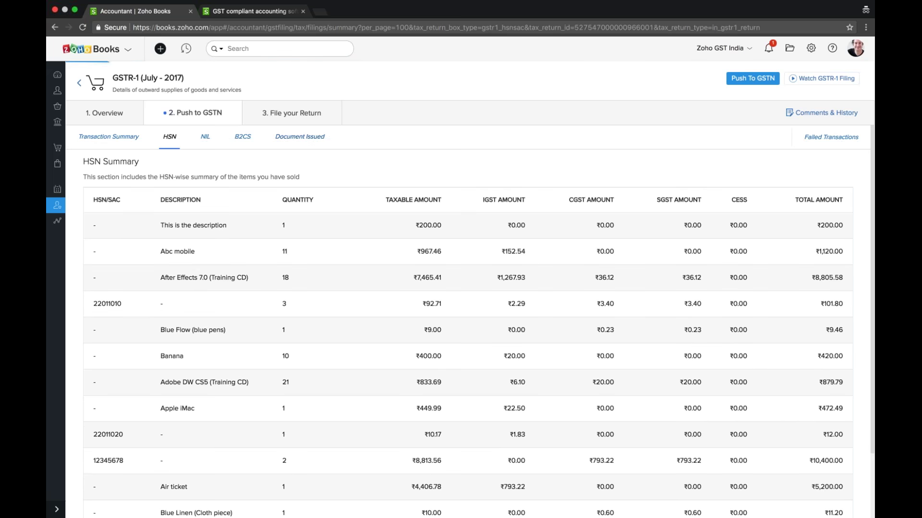
pyautogui.scroll(-3, 367, 310)
pyautogui.scroll(3, 368, 310)
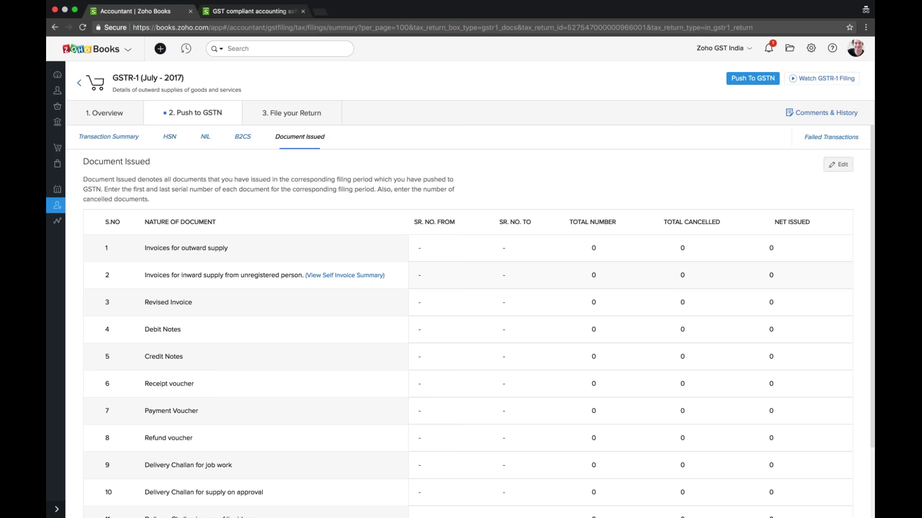
# Step: Open the Push To GSTN form for the July 2017 GSTR-1, check its aggregate turnover fields and cancel it
pyautogui.click(752, 78)
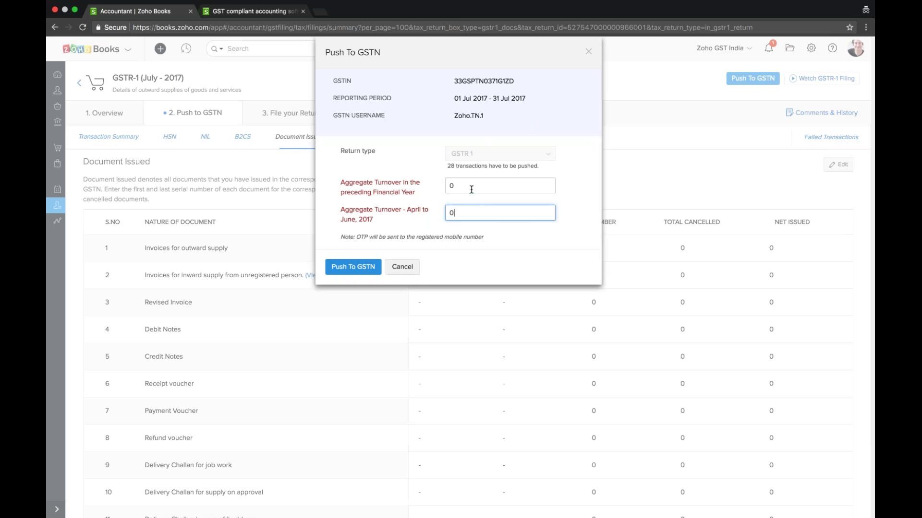
pyautogui.click(472, 189)
pyautogui.click(388, 270)
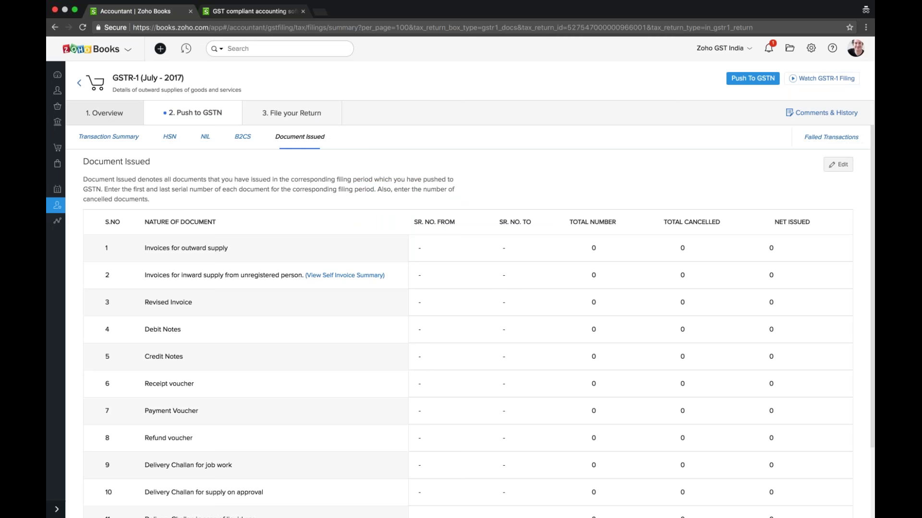
# Step: Check the overall summary of the July 2017 GSTR-1 and return to GST Filing to review the filing dates for July returns
pyautogui.click(104, 113)
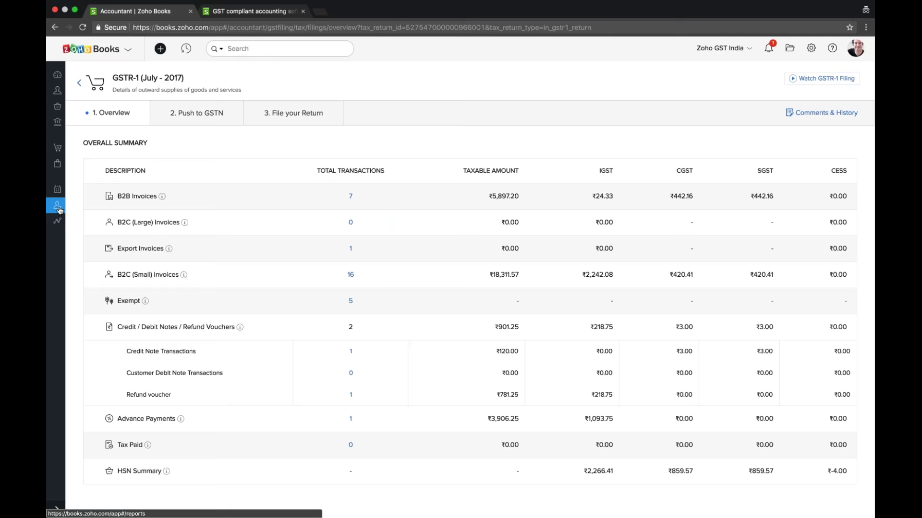
pyautogui.click(57, 508)
pyautogui.click(83, 205)
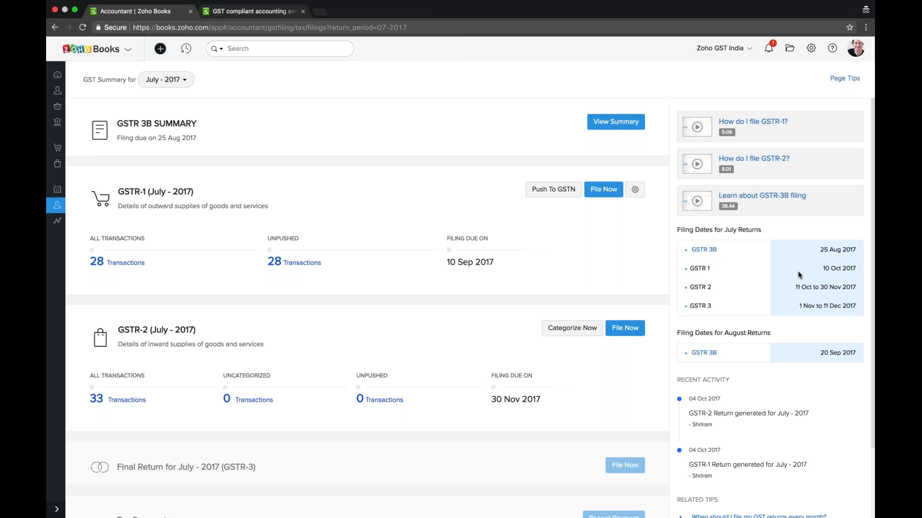
pyautogui.moveTo(819, 250); pyautogui.dragTo(856, 306)
pyautogui.scroll(-5, 460, 302)
# Step: Open the GSTR-3B Summary report for September and read through its filing steps, supplies and eligible ITC sections
pyautogui.click(48, 223)
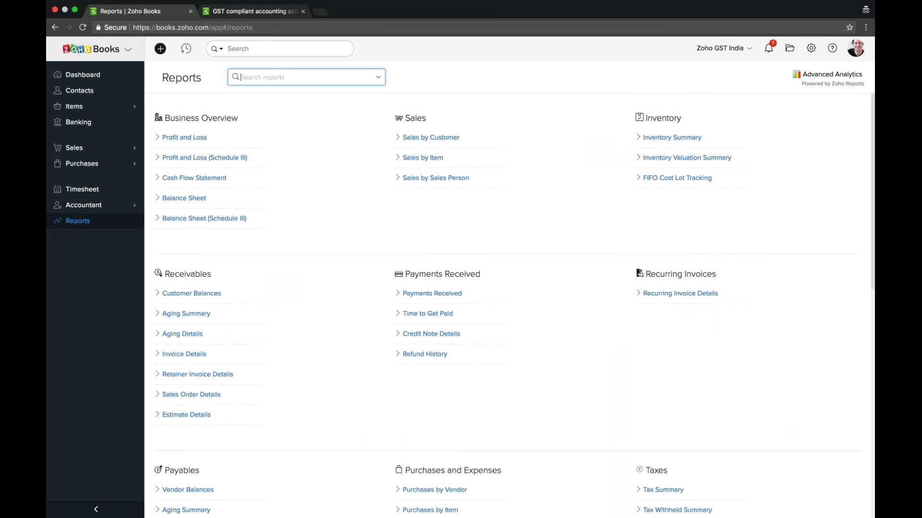
pyautogui.scroll(-5, 635, 328)
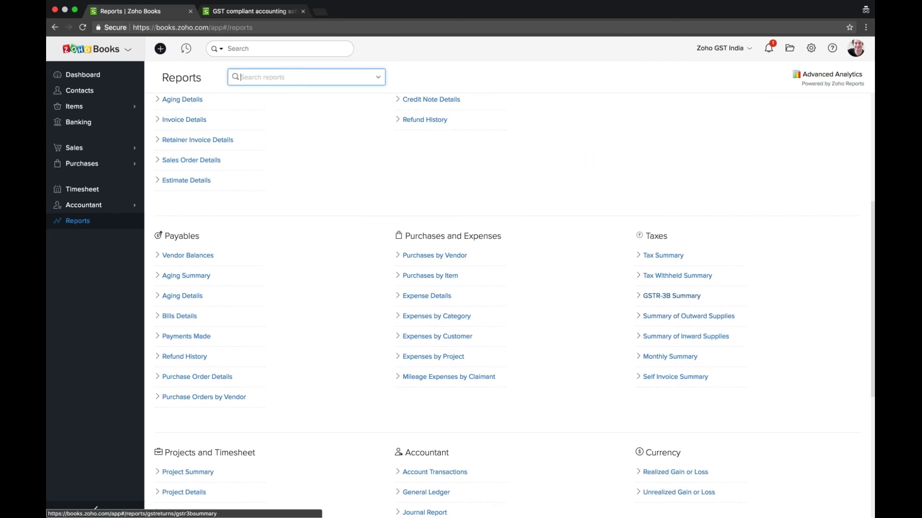
pyautogui.click(671, 295)
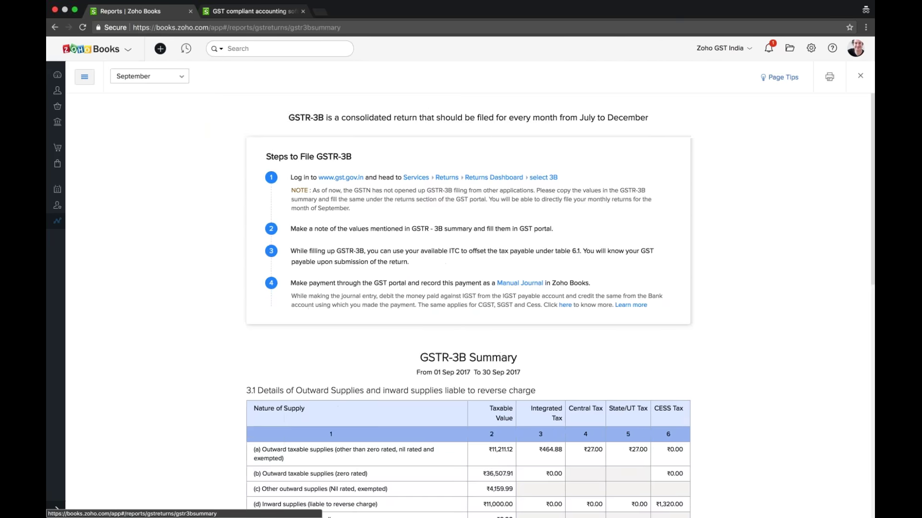
pyautogui.scroll(-5, 468, 288)
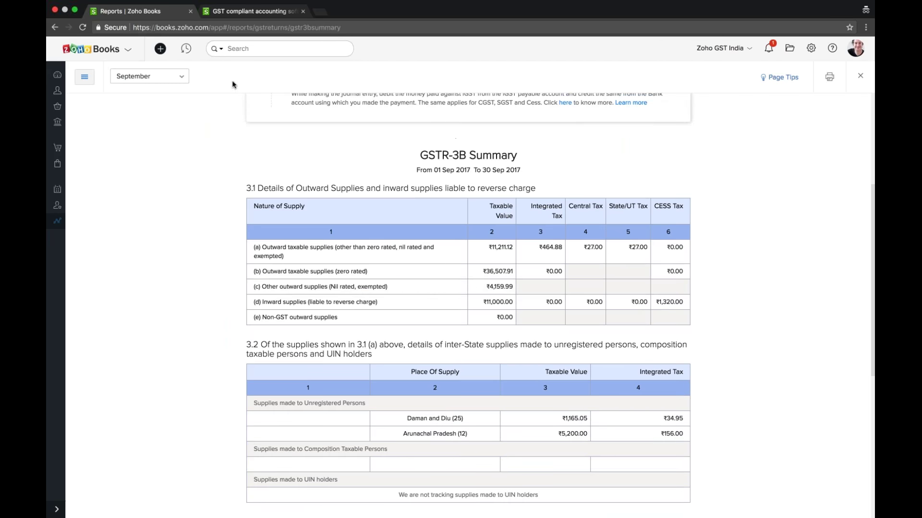
pyautogui.scroll(-8, 468, 288)
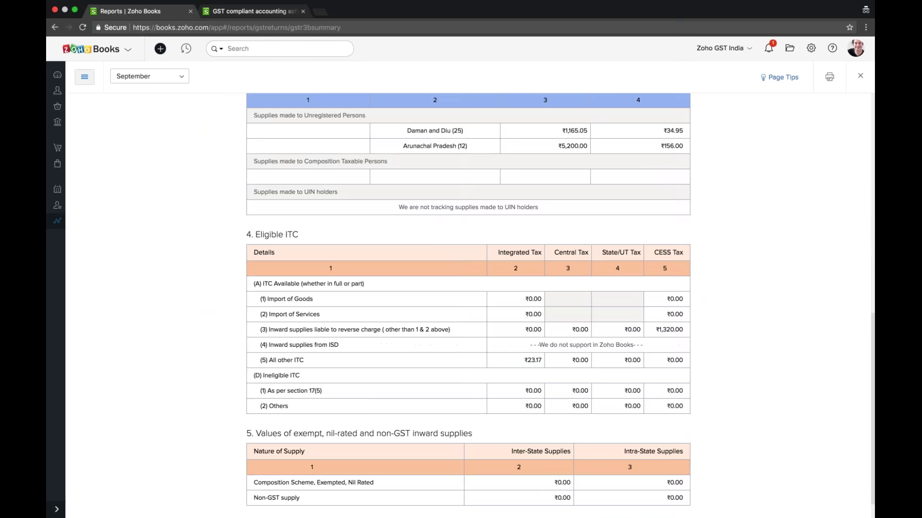
# Step: View the Summary of Outward Supplies (GSTR-1) and Summary of Inward Supplies (GSTR-2) reports for this month
pyautogui.click(84, 78)
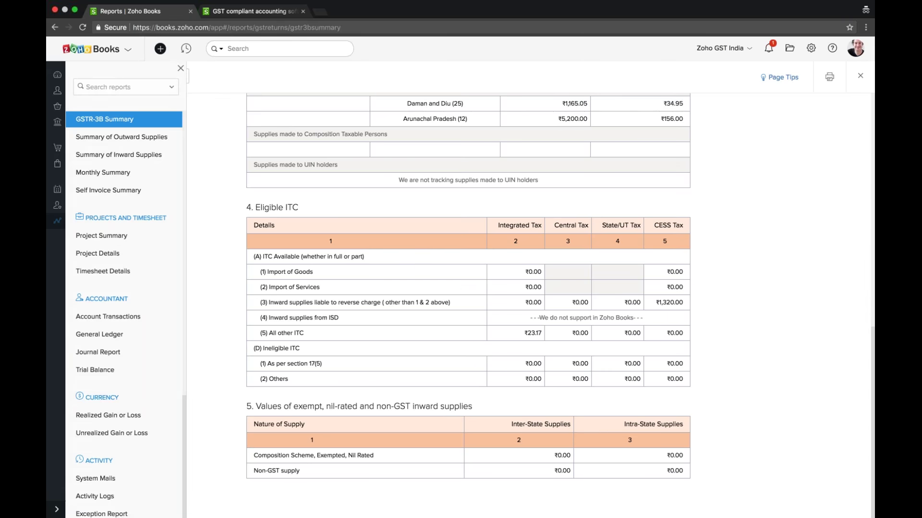
pyautogui.click(121, 137)
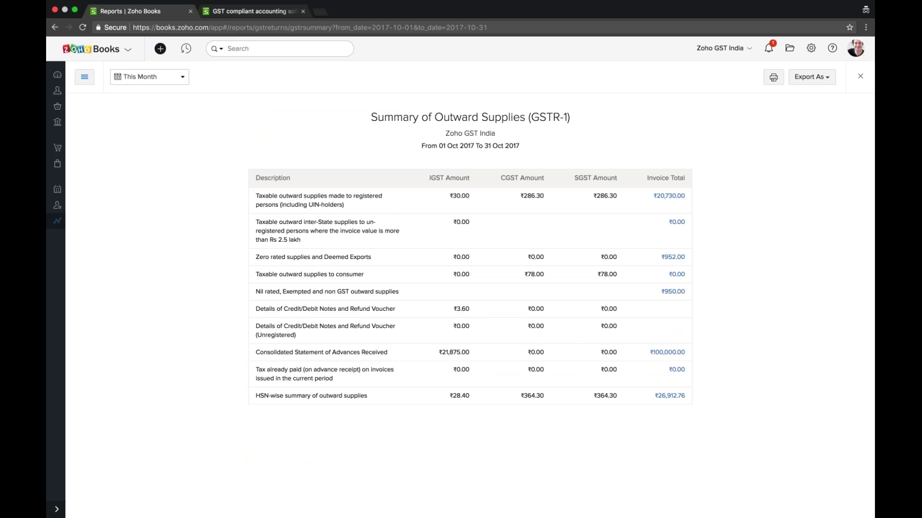
pyautogui.click(85, 76)
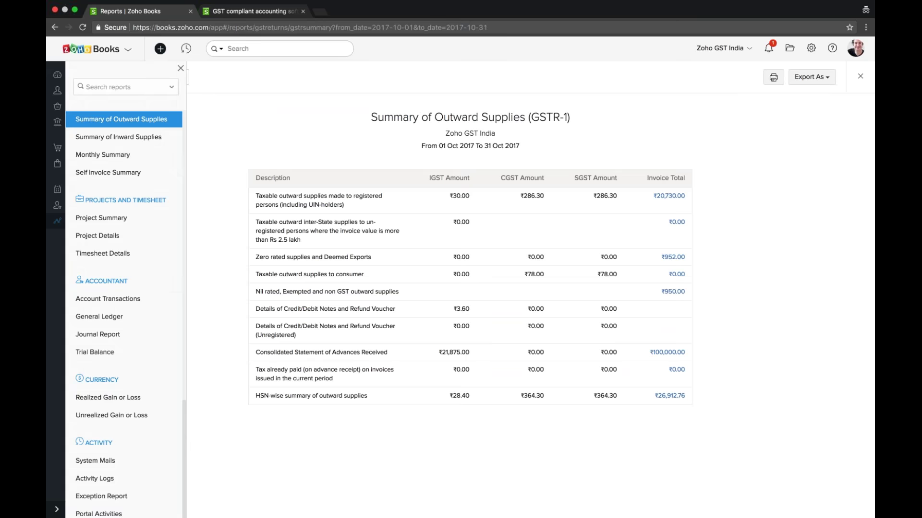
pyautogui.click(118, 137)
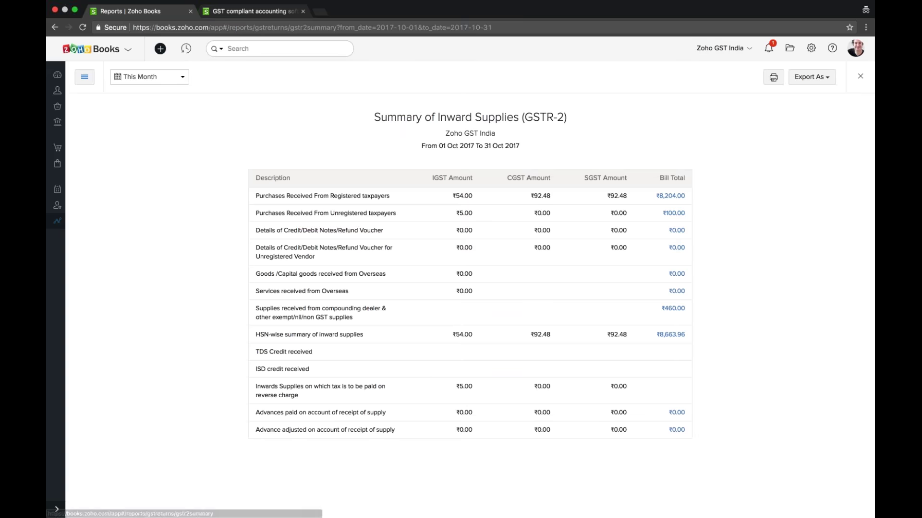
# Step: Open the Monthly Summary (GSTR-3) report for this month and review it through to the total tax liability
pyautogui.click(84, 77)
pyautogui.click(115, 139)
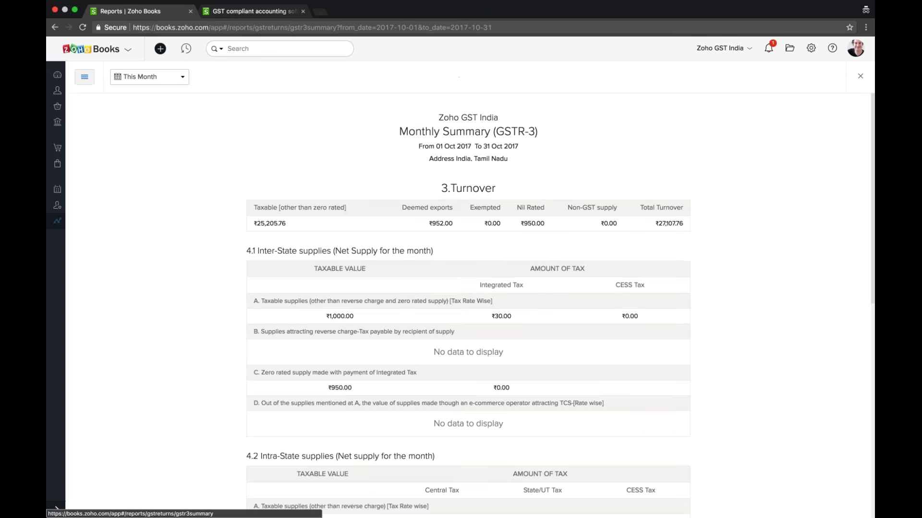
pyautogui.scroll(-10, 468, 288)
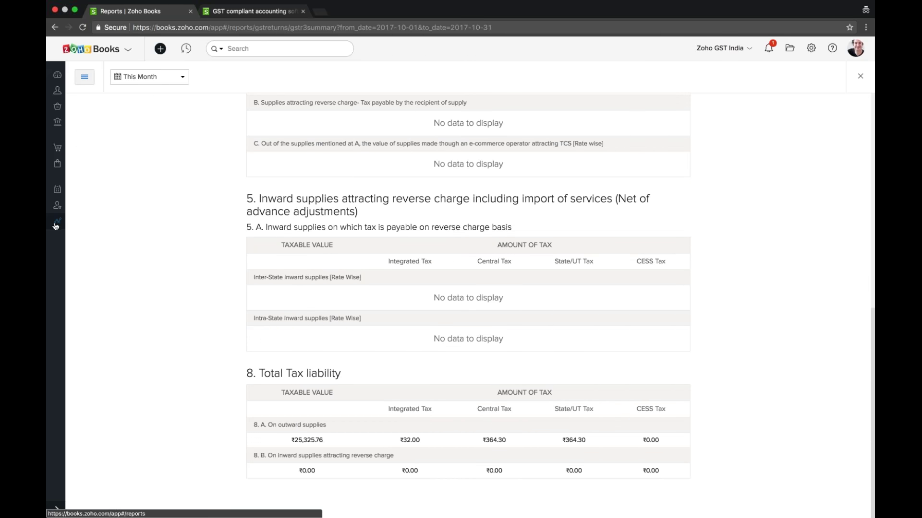
# Step: Check the notifications about GST filing dates and bring up the list of organization settings
pyautogui.click(768, 47)
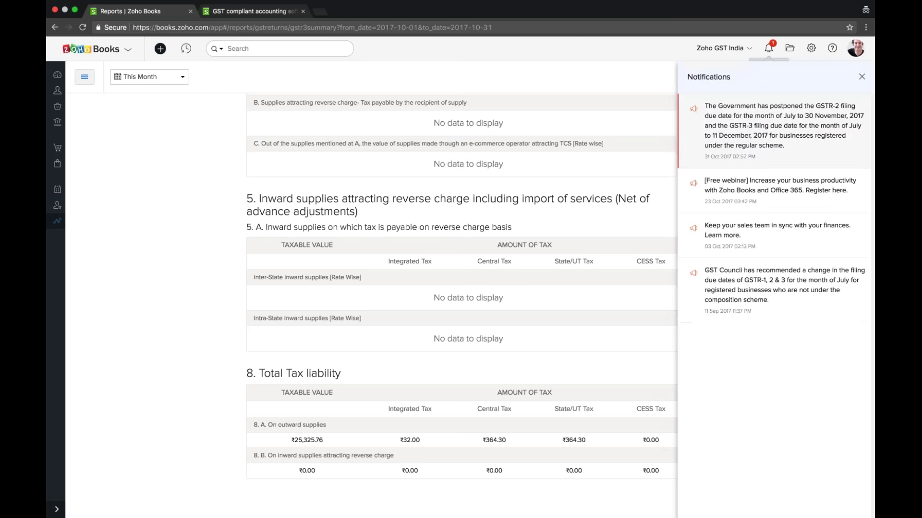
pyautogui.click(811, 47)
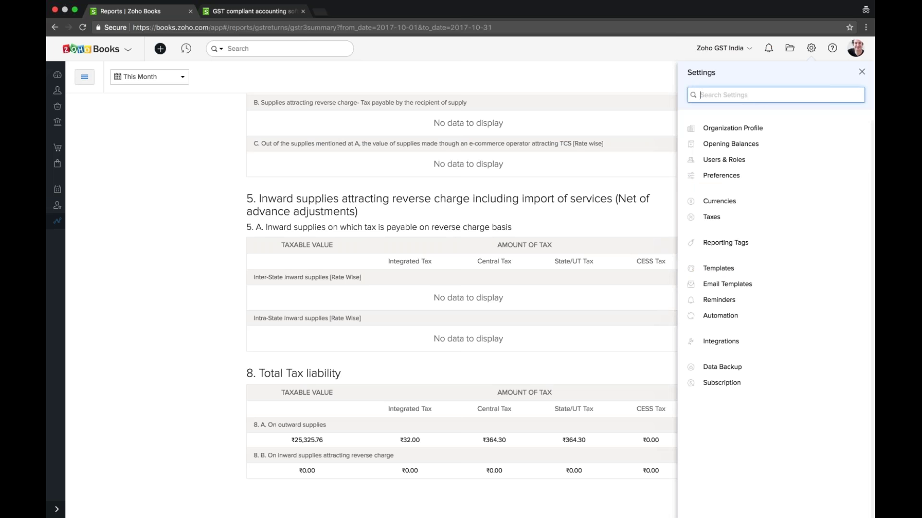
# Step: Return to the dashboard and highlight the GST helpline number
pyautogui.click(57, 74)
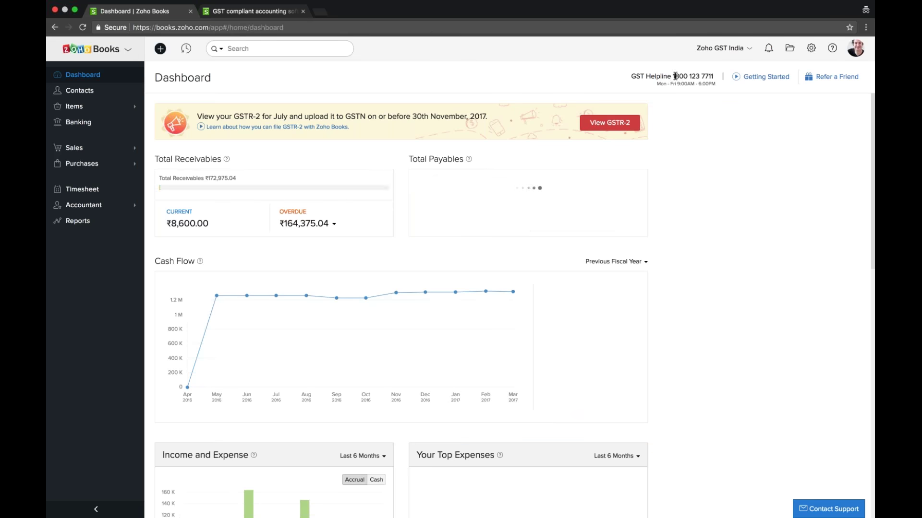
pyautogui.moveTo(672, 77); pyautogui.dragTo(715, 77)
pyautogui.click(715, 77)
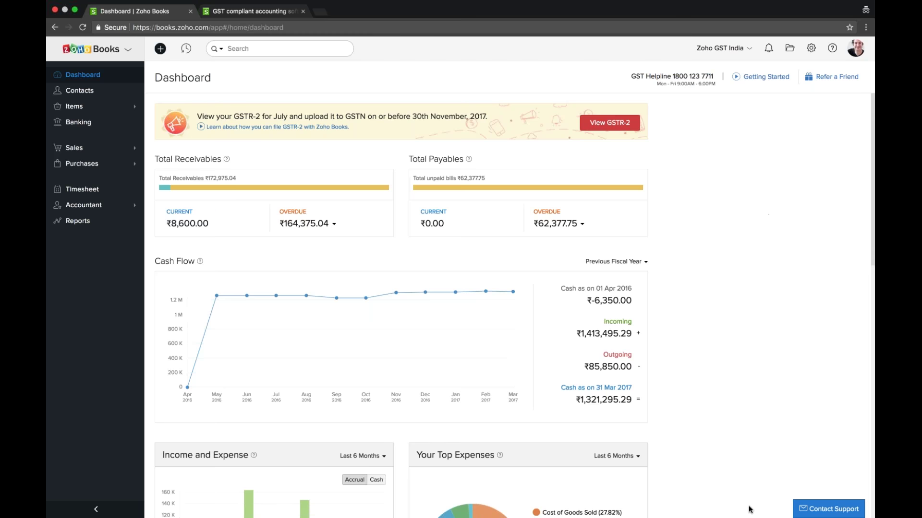
pyautogui.moveTo(748, 508)
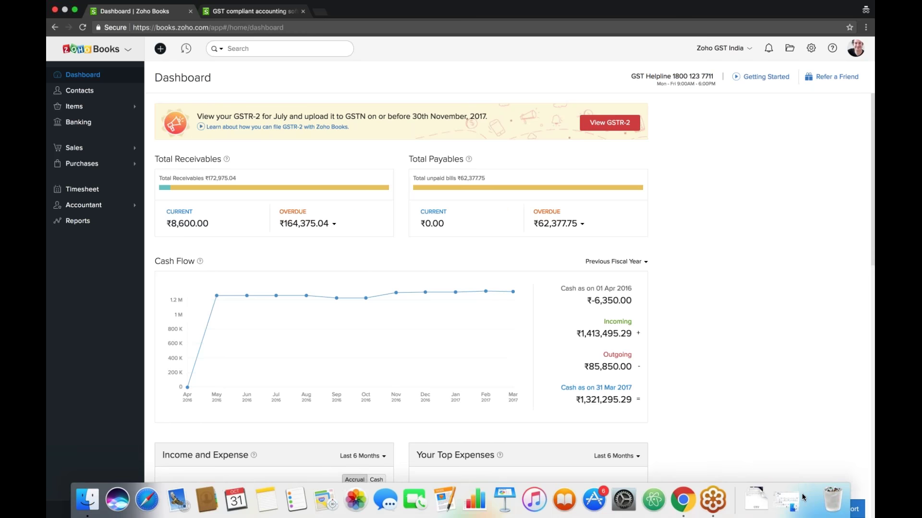